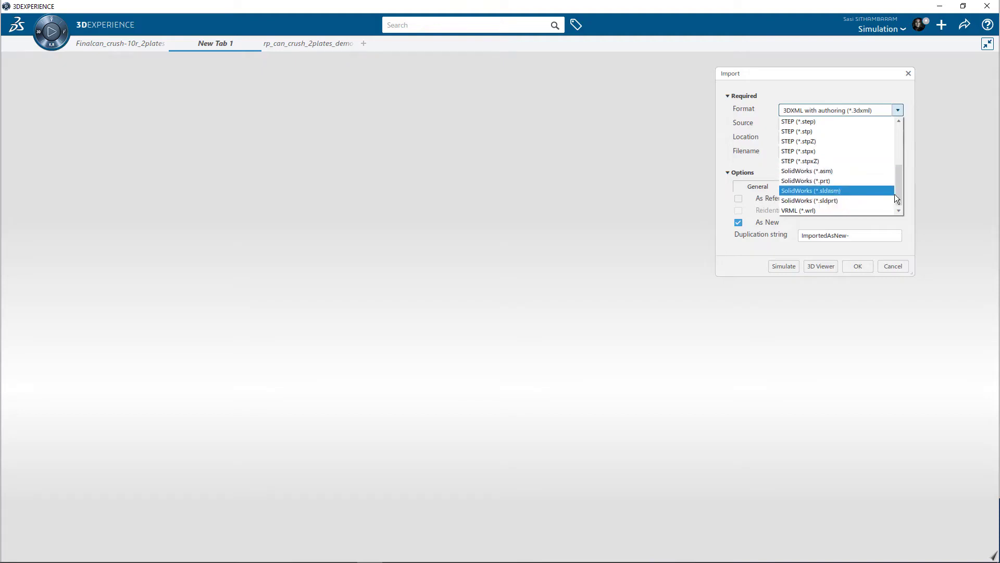
Review the file formats available for import and close the import dialog without importing anything.
left_click_drag(898, 194, 895, 96)
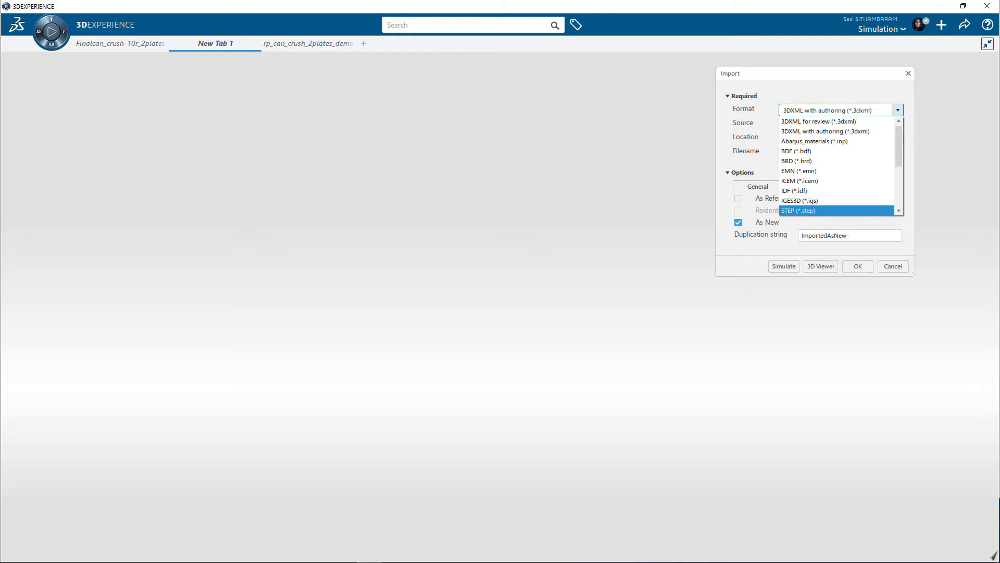
left_click(895, 267)
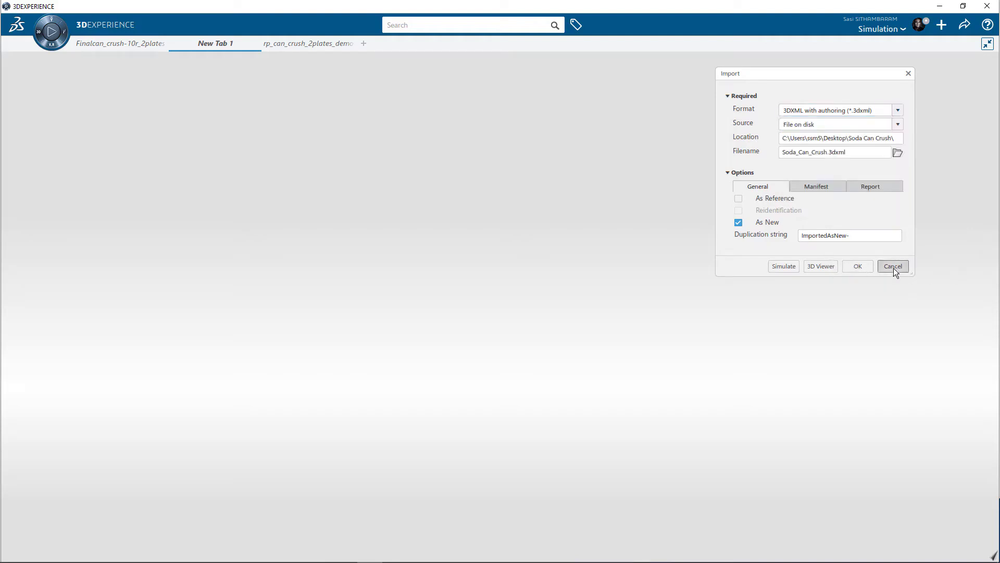
left_click(893, 267)
Switch to the rp_can_crush_2plates_demo simulation and expand the can product in the model tree to show its materials.
left_click(297, 44)
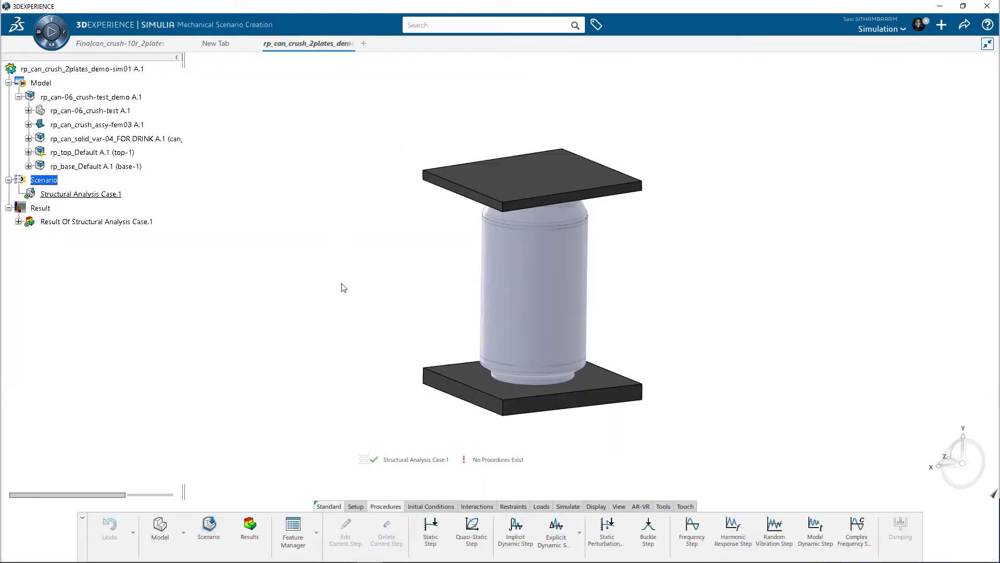
middle_click_drag(375, 330, 303, 330)
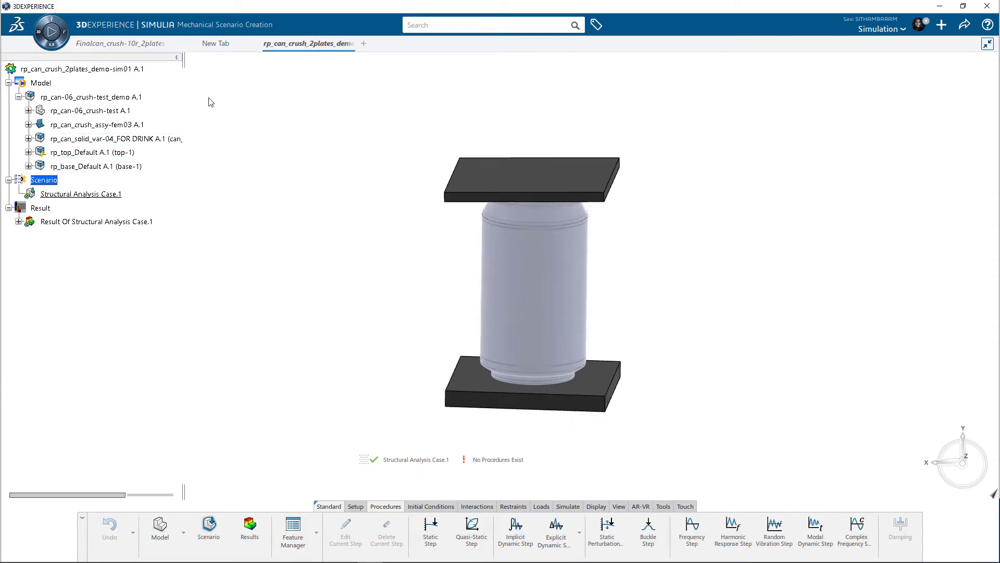
left_click(29, 139)
left_click(38, 166)
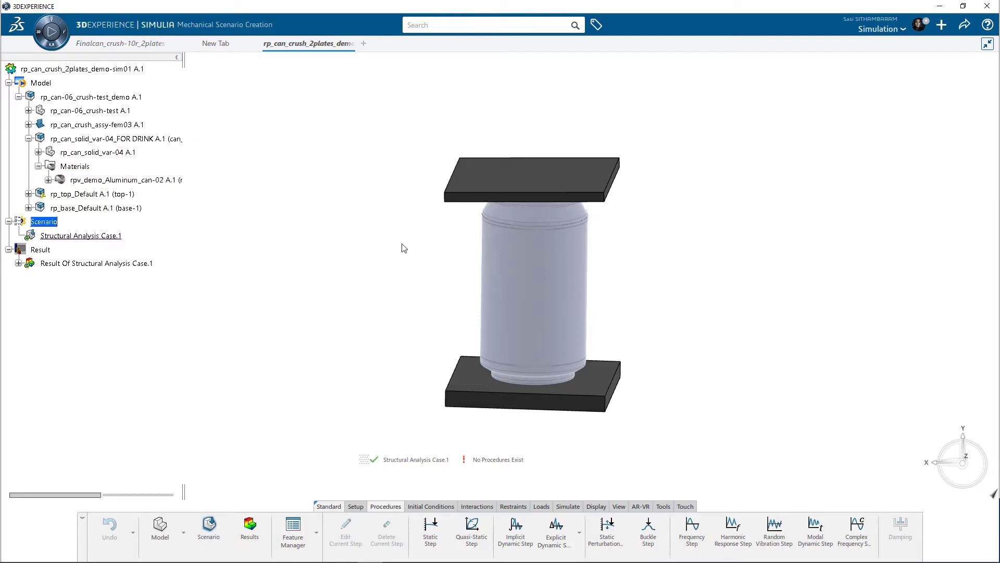
middle_click_drag(404, 248, 405, 234)
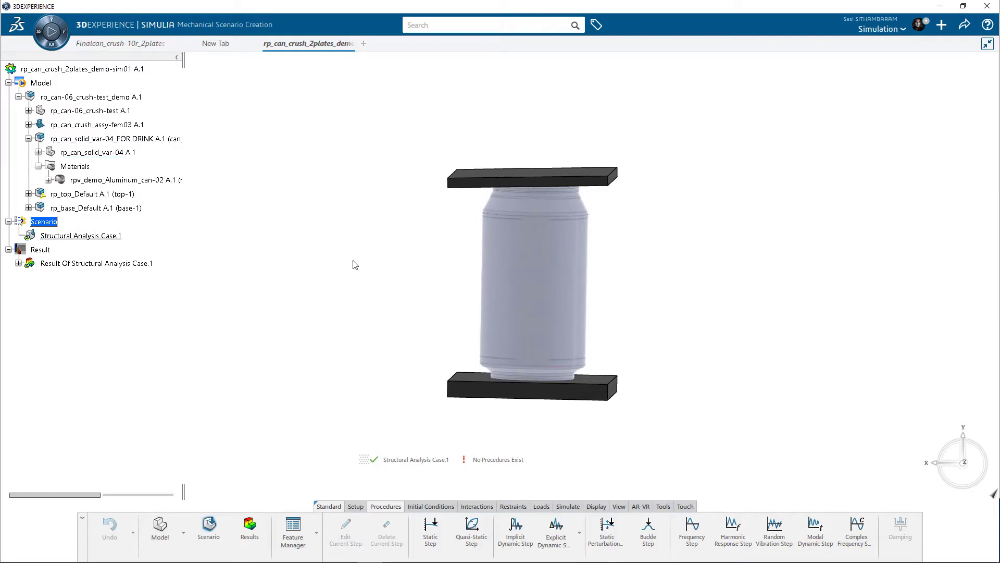
middle_click_drag(368, 270, 393, 279)
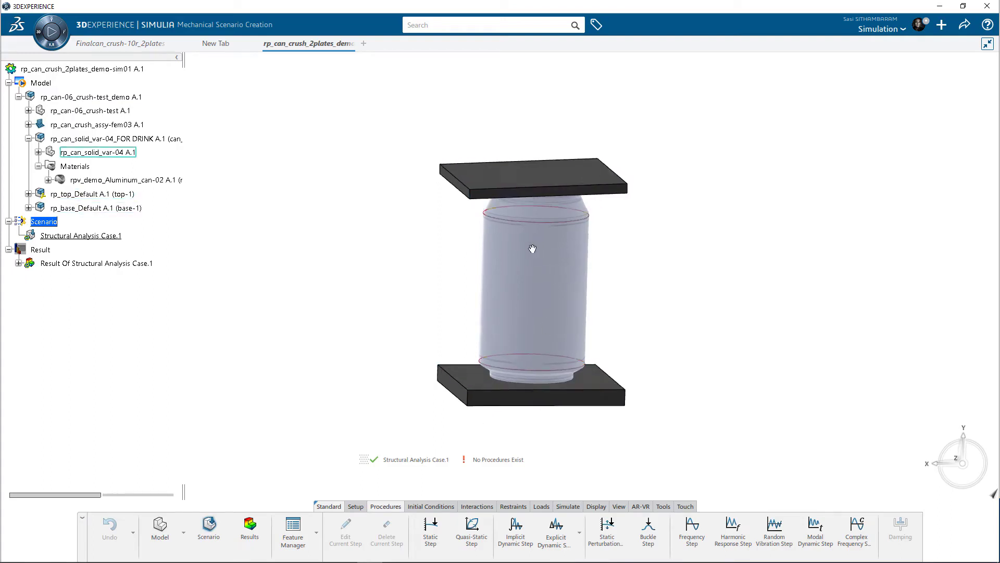
middle_click_drag(536, 252, 530, 190)
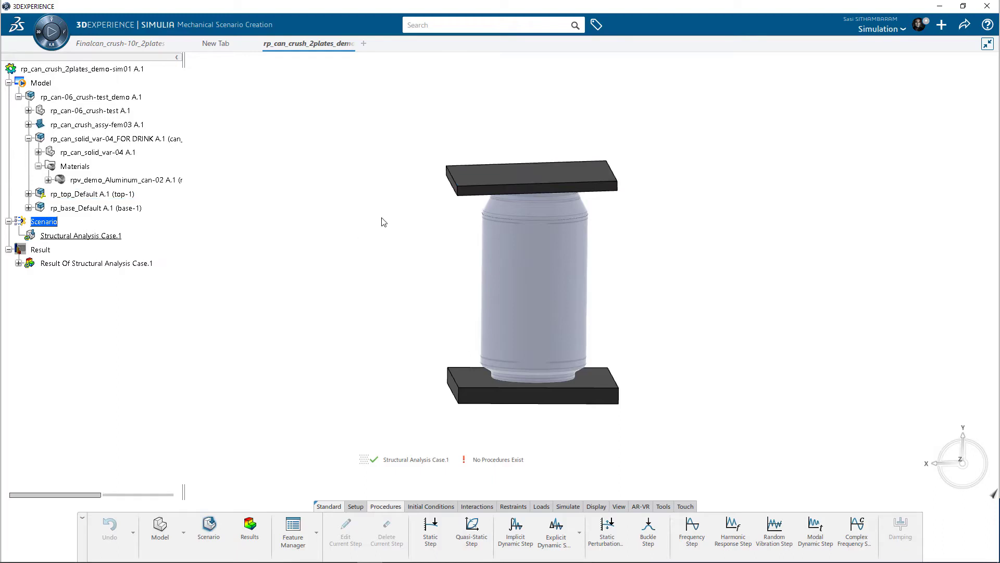
Open the simulation domain definition of the can's rpv_demo_Aluminum_can-02 material from the crush-test assembly.
left_click(48, 180)
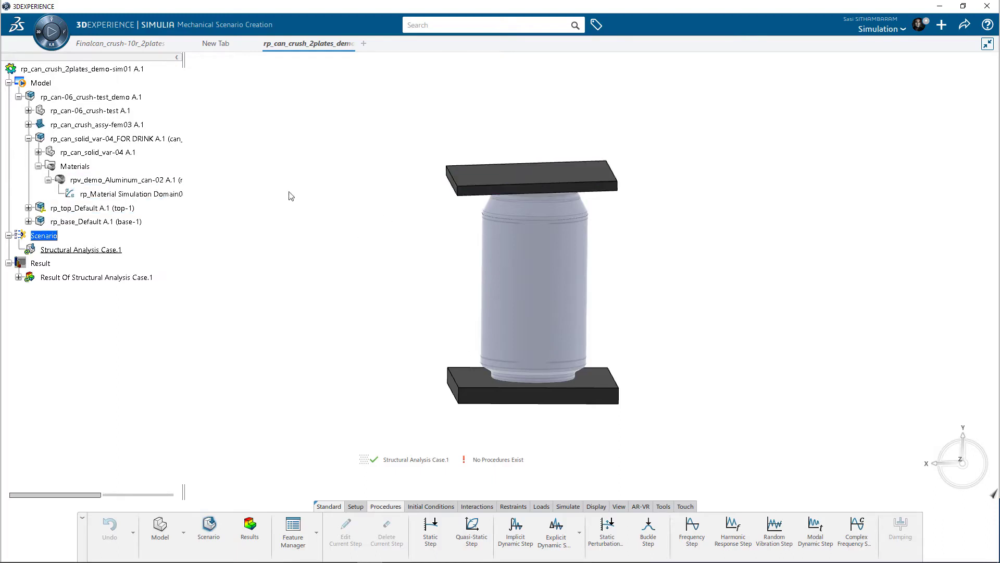
left_click(127, 196)
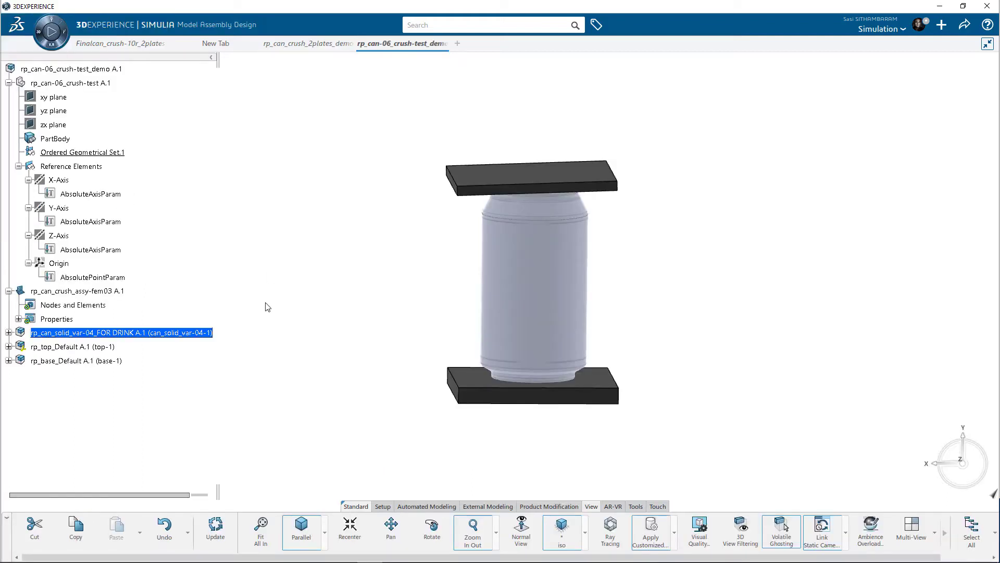
left_click(9, 332)
left_click(18, 361)
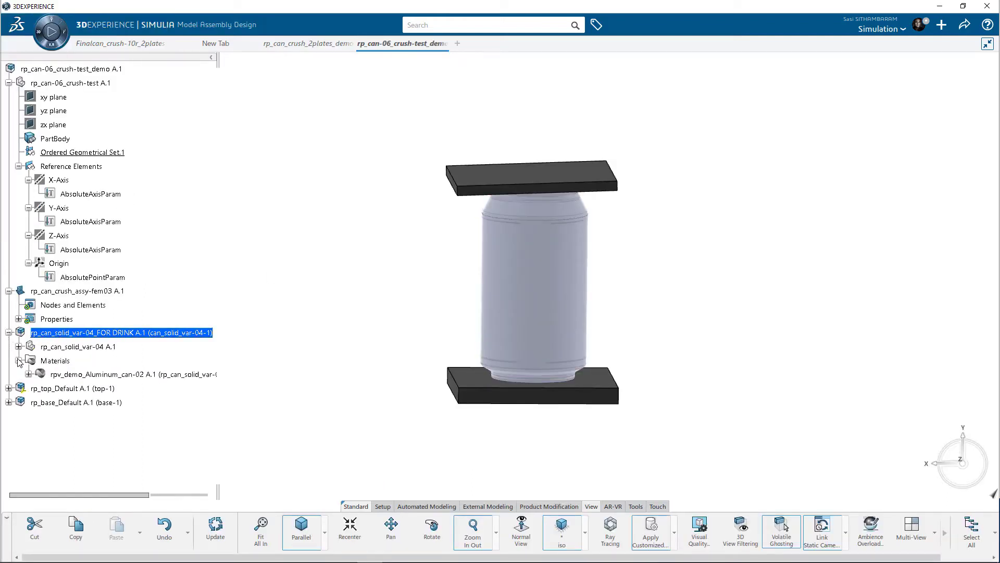
left_click(29, 374)
double_click(94, 390)
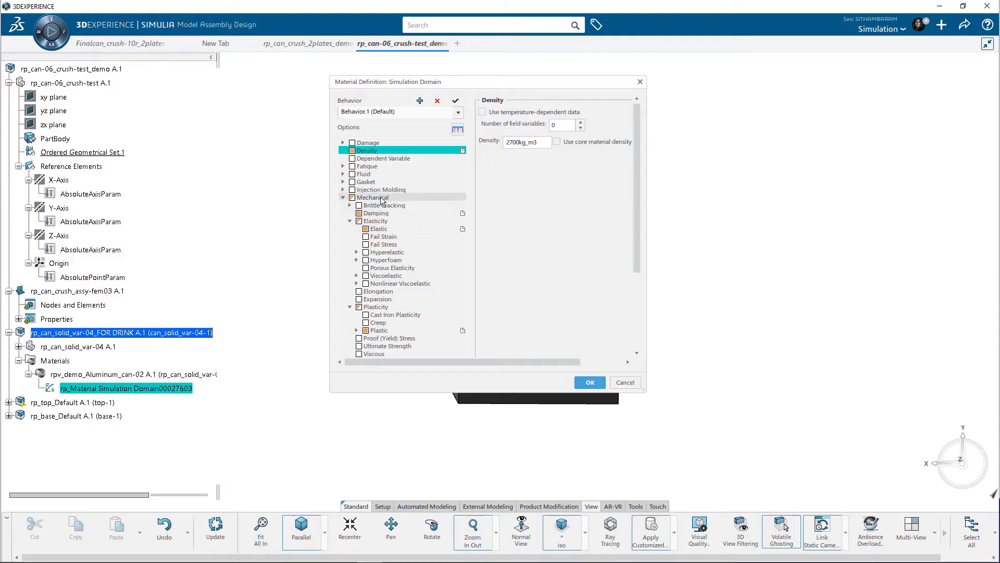
Review the aluminum material's Damping, Elastic and Plastic settings and close the definition without saving.
left_click(383, 213)
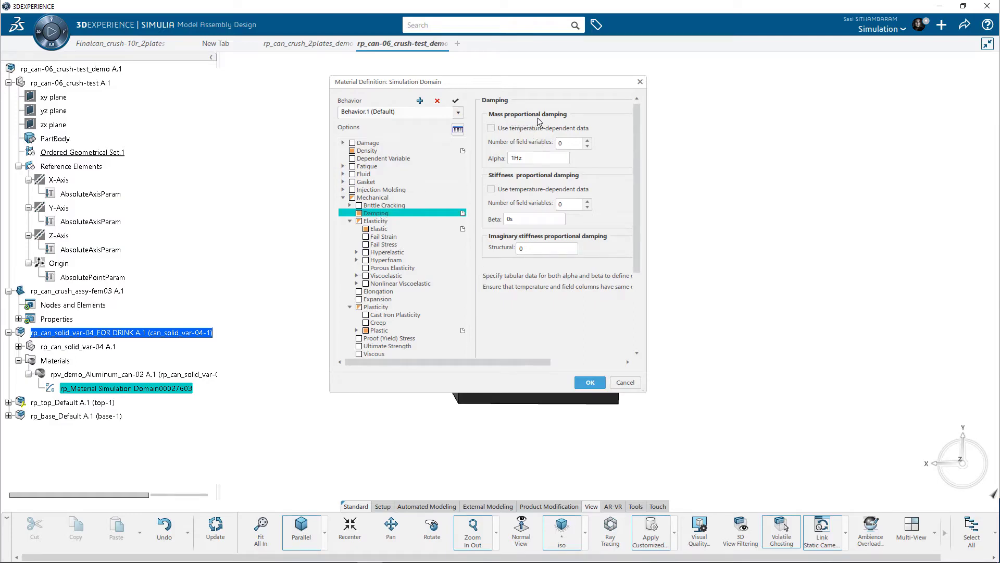
left_click(379, 229)
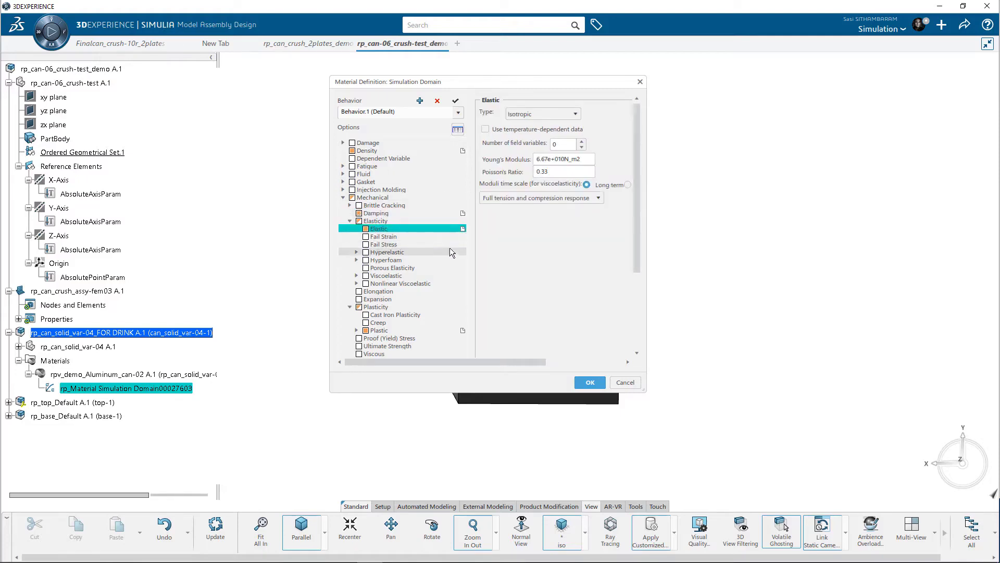
left_click(379, 330)
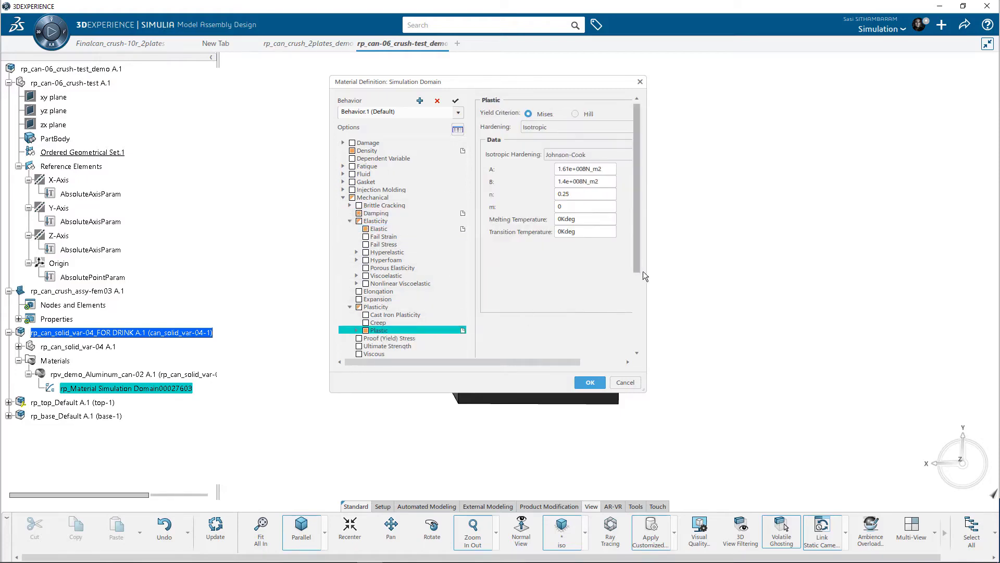
mouse_move(644, 270)
left_mouse_down()
mouse_move(662, 269)
mouse_move(653, 268)
left_mouse_up()
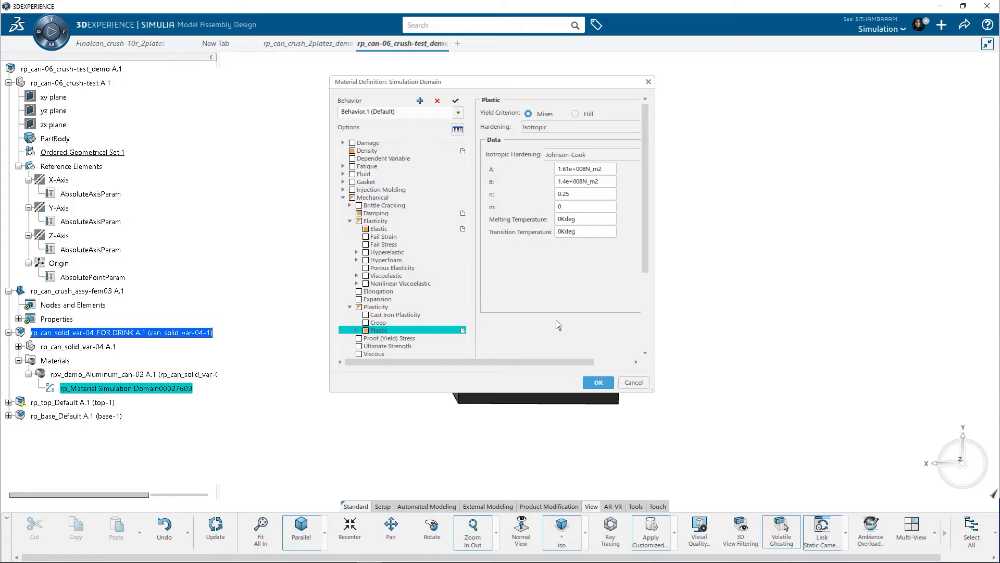
left_click(634, 383)
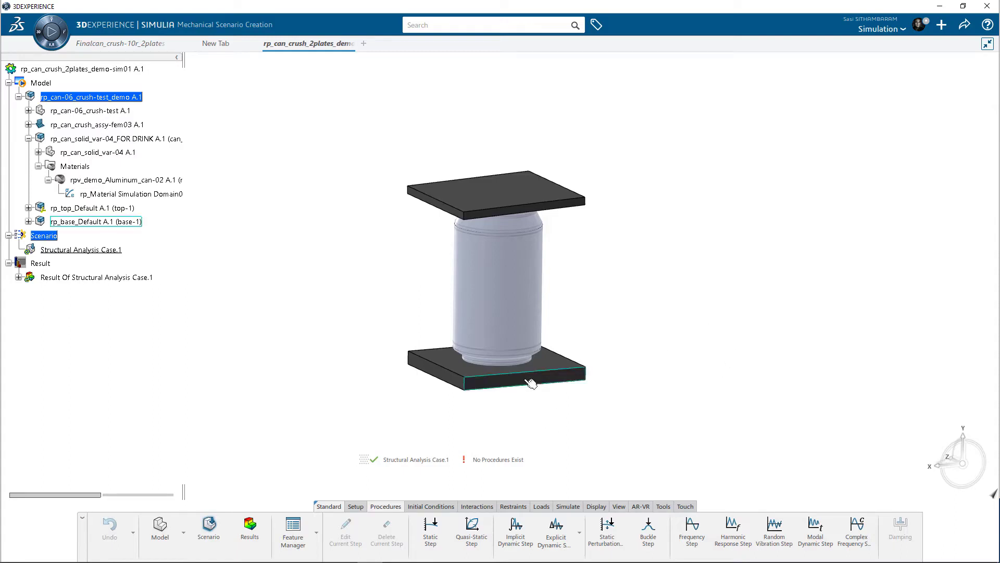
Hide the base plate and the top plate so that only the can is displayed.
left_click(568, 381)
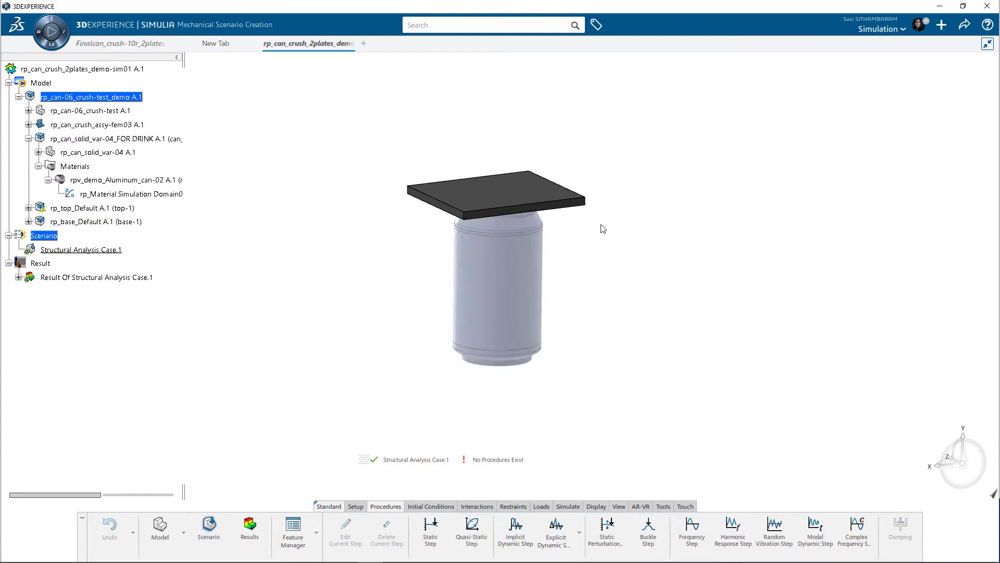
left_click(581, 197)
Examine the can's lid opening, rim, shoulder and side wall up close.
scroll(359, 294, "up", 3)
scroll(542, 154, "up", 5)
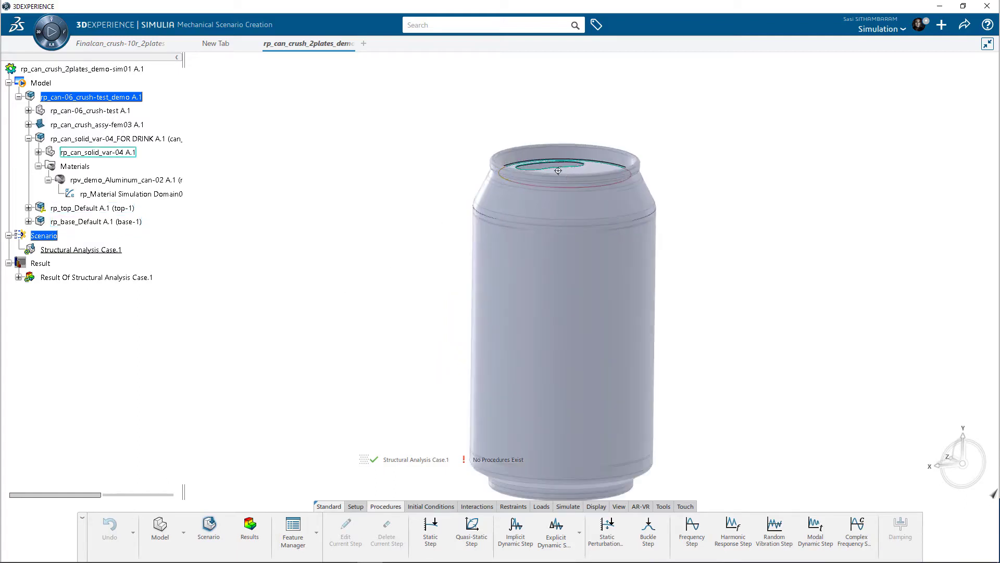
scroll(542, 151, "down", 6)
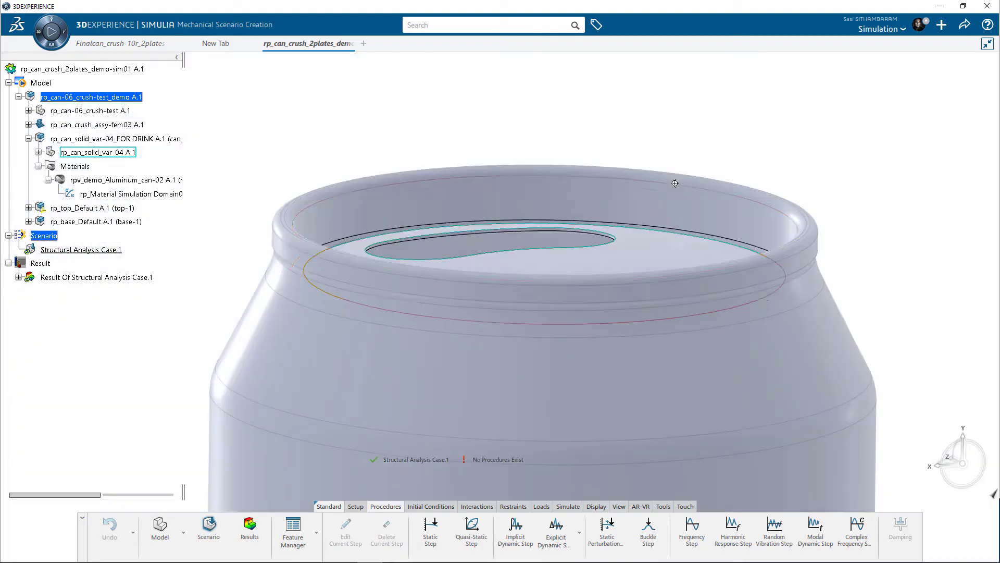
scroll(509, 264, "up", 2)
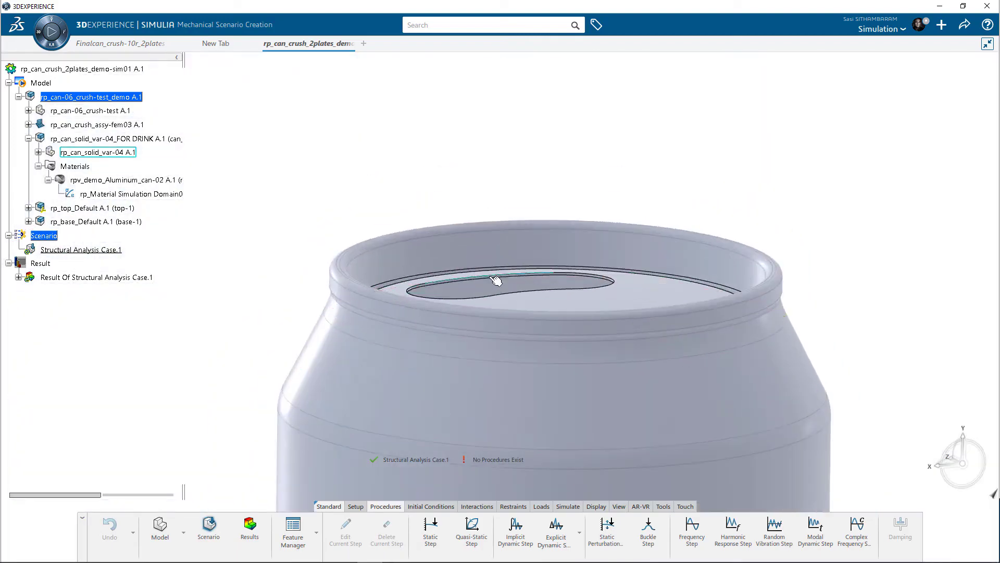
scroll(547, 265, "down", 4)
scroll(553, 281, "down", 4)
scroll(494, 326, "up", 3)
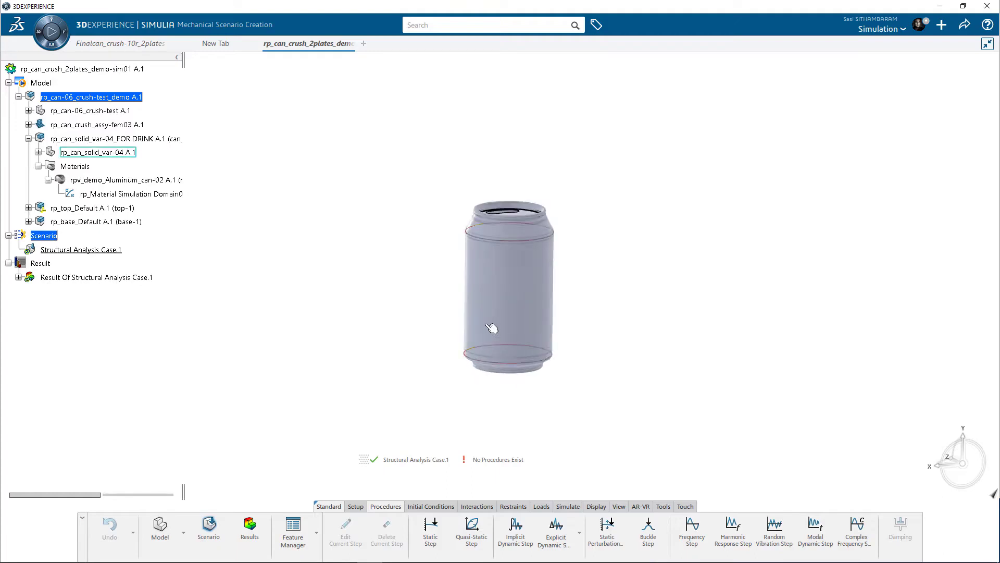
middle_click_drag(669, 344, 636, 345)
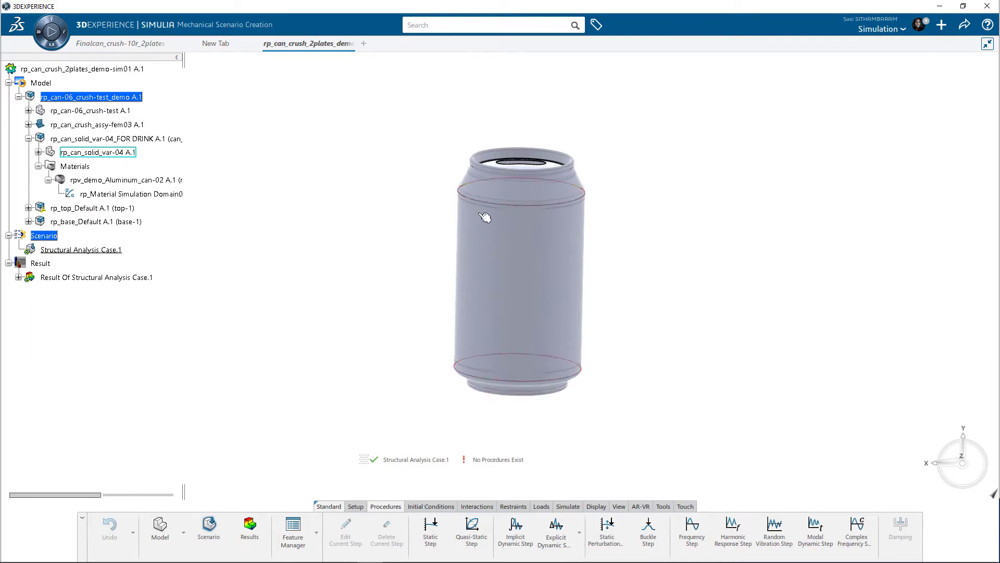
scroll(505, 163, "up", 3)
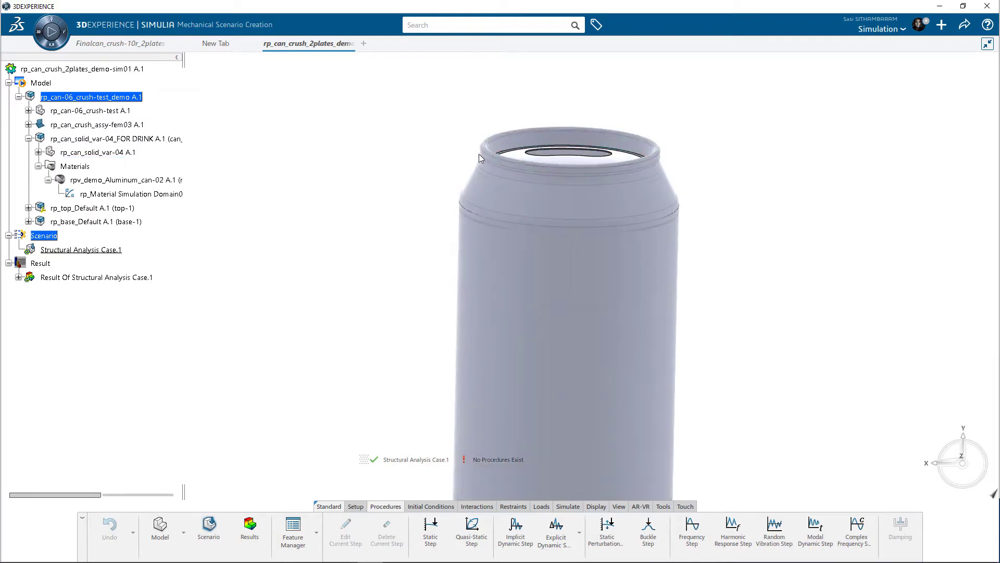
scroll(514, 156, "up", 2)
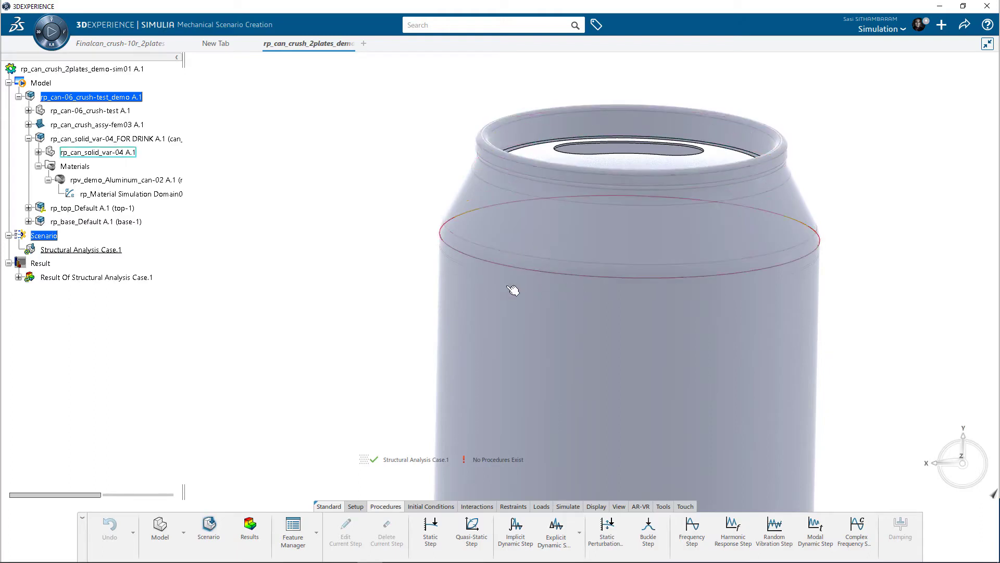
scroll(508, 323, "down", 5)
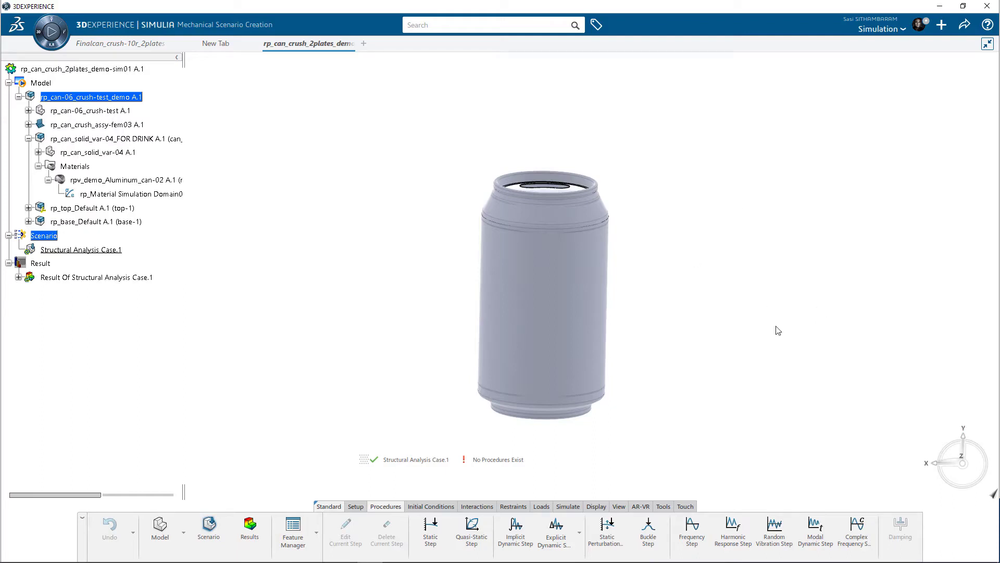
scroll(716, 353, "down", 2)
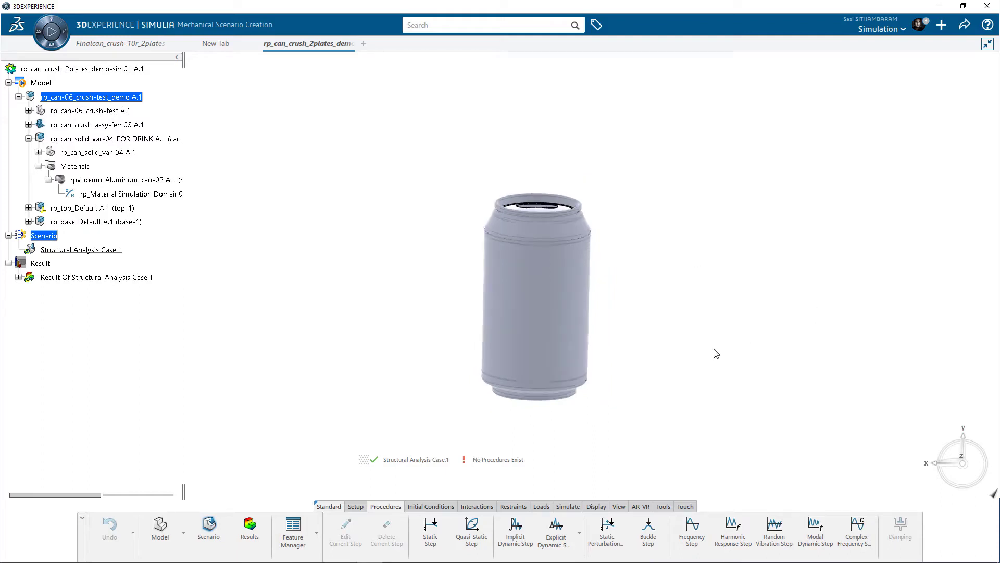
Enter Model Prep with the can's shape rp_can_solid_var-04 as the linked shape to work on.
left_click(183, 532)
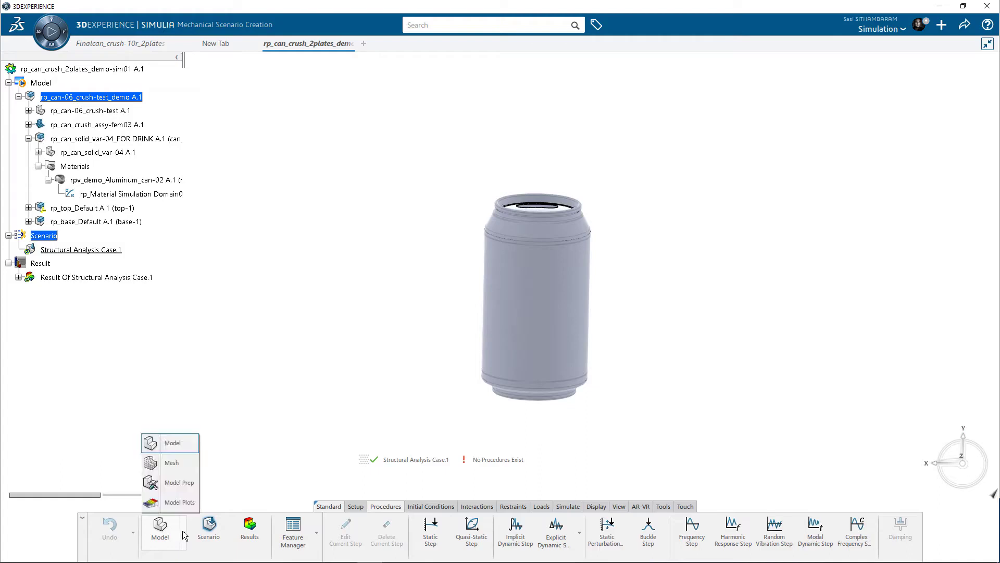
left_click(176, 485)
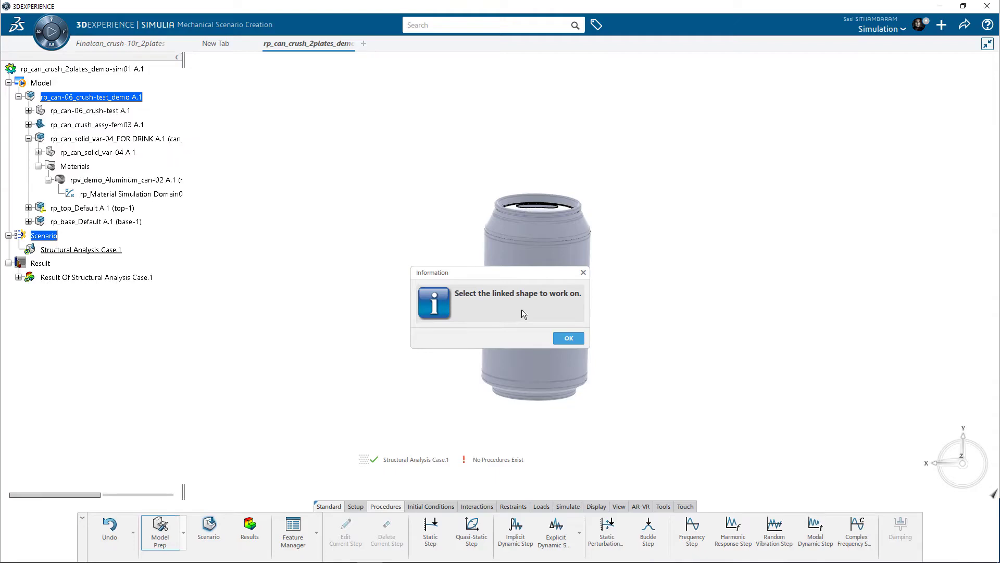
left_click(551, 263)
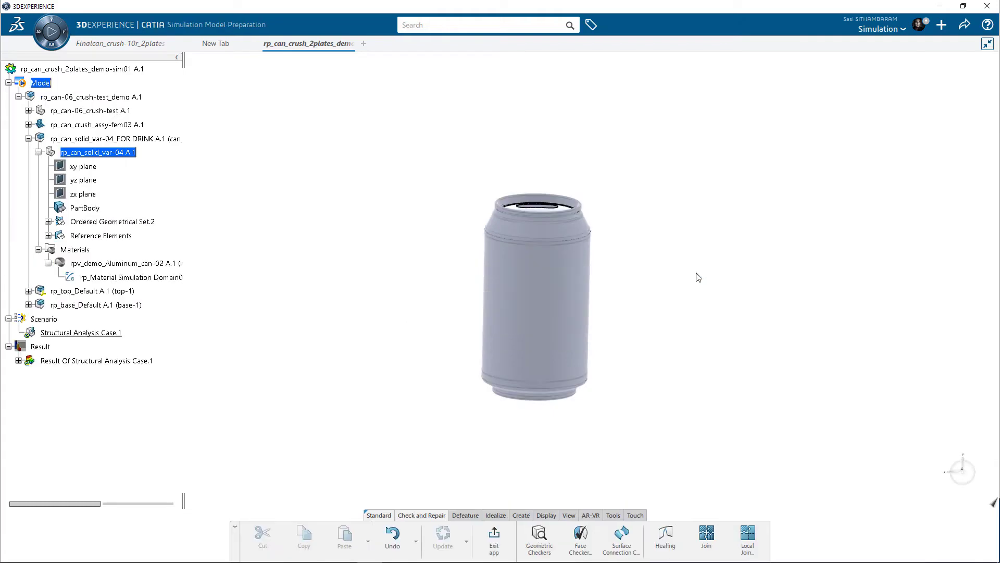
Start an Extract with Tangent continuity propagation and select the can's bottom face as the first element, covering the outer body.
left_click(492, 515)
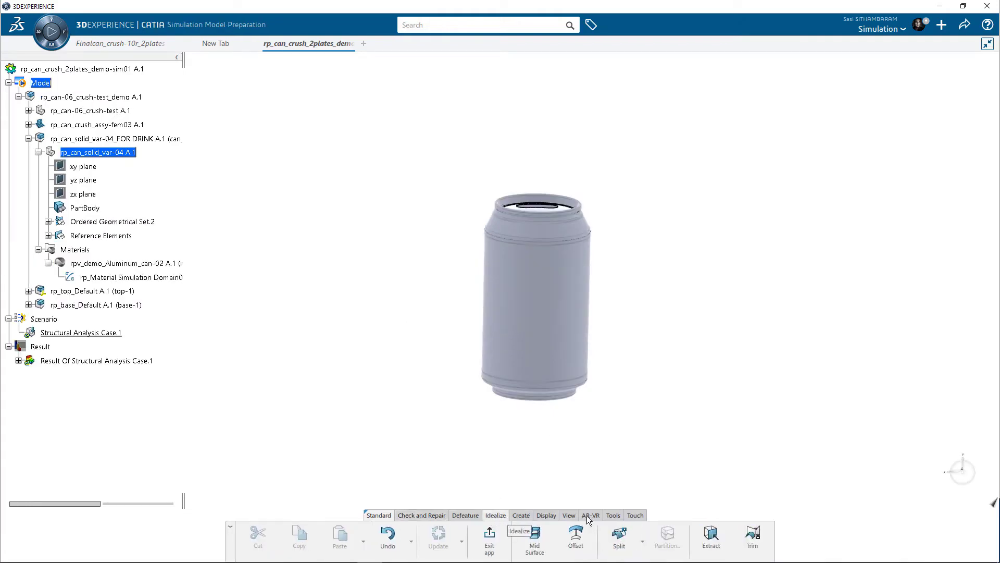
left_click(712, 541)
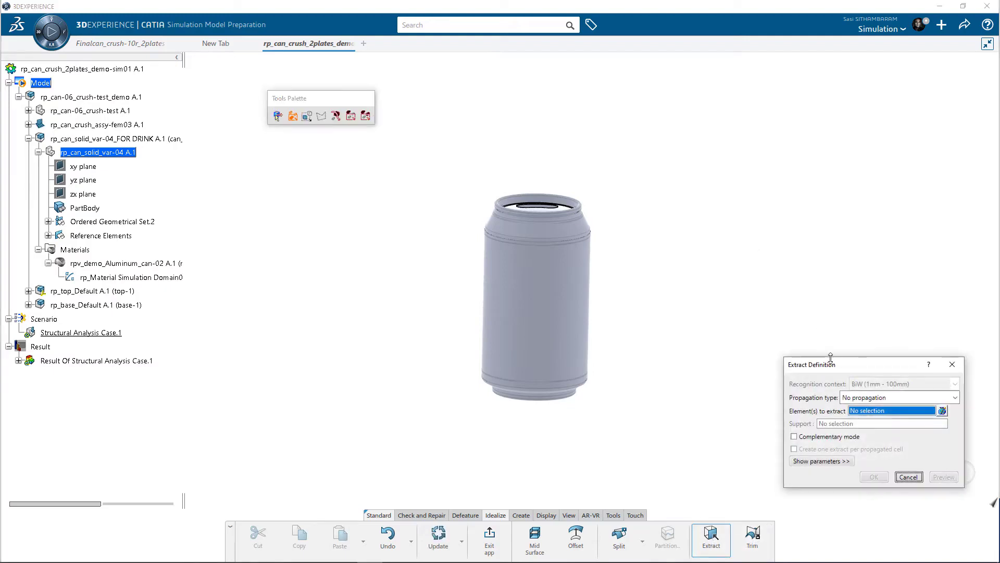
left_click_drag(828, 362, 802, 299)
left_click(862, 335)
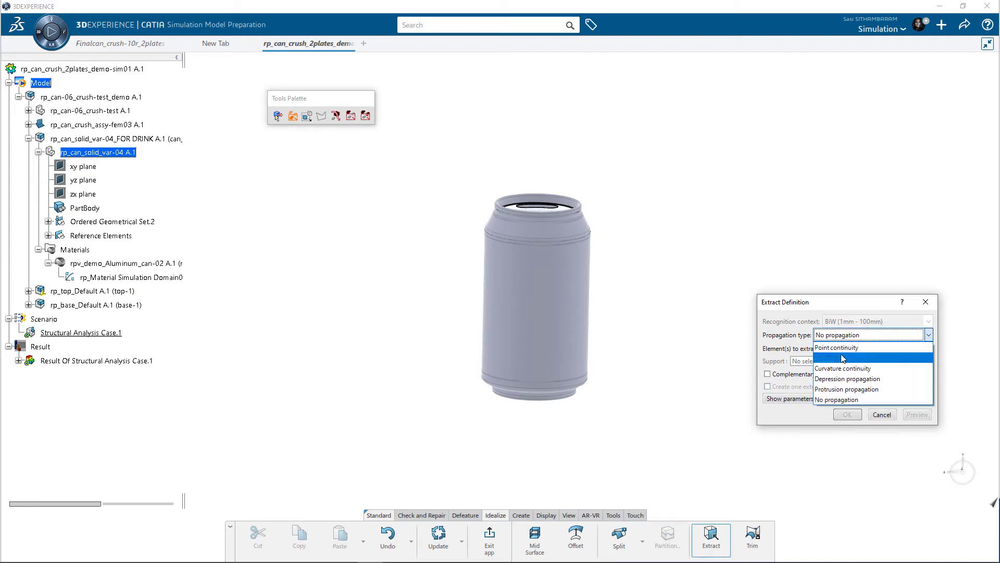
left_click(850, 358)
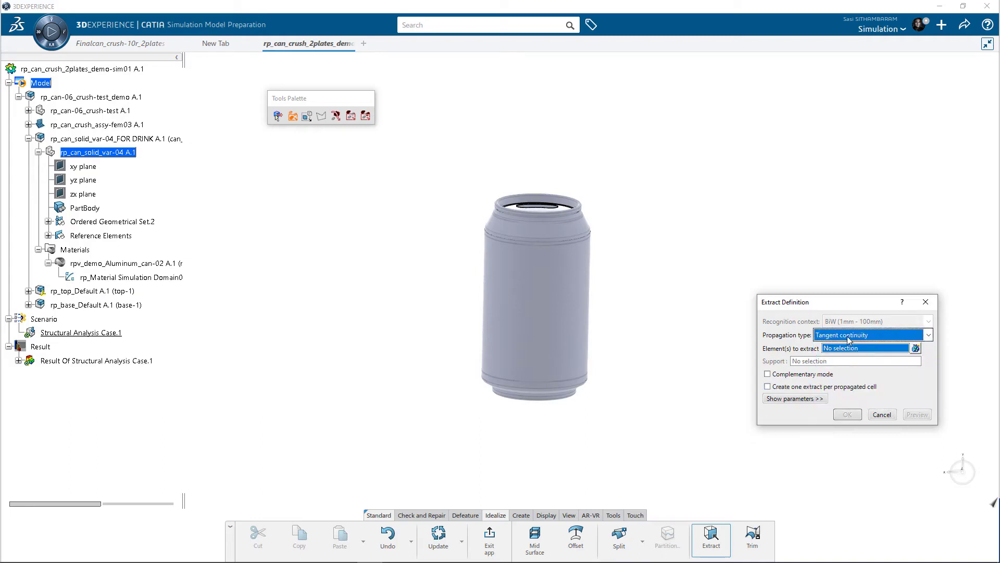
middle_click_drag(621, 392, 625, 344)
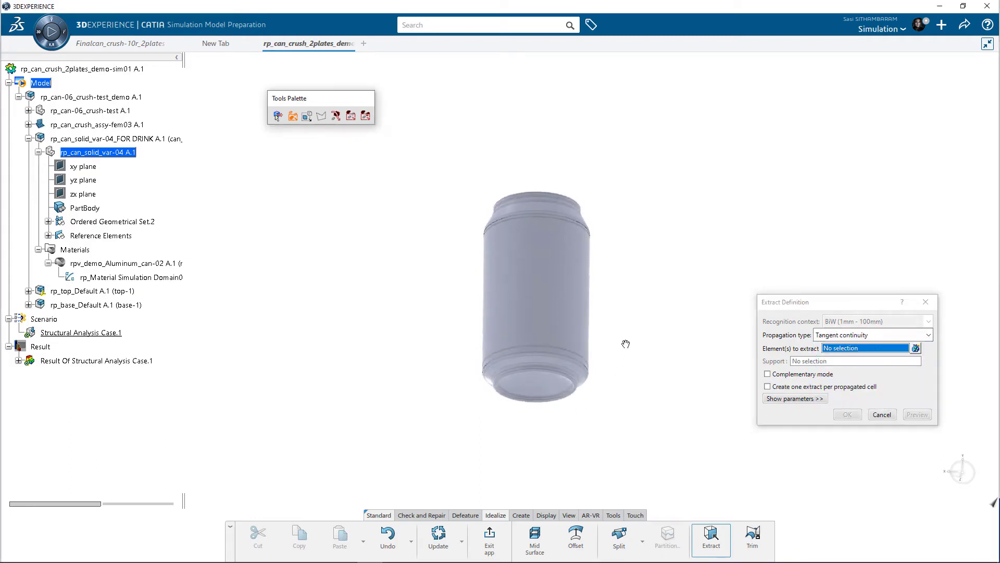
left_click(551, 390)
middle_click_drag(670, 423, 638, 412)
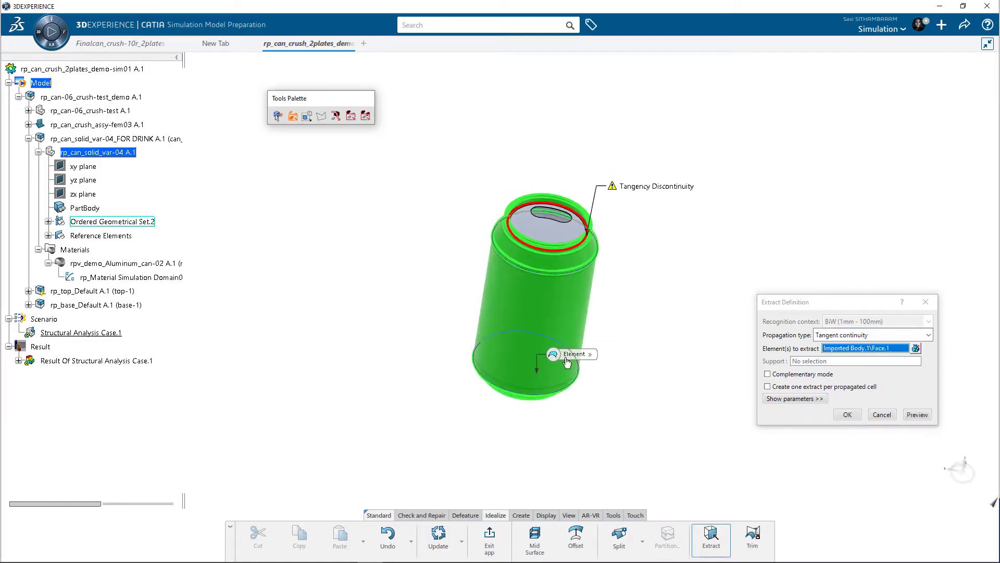
middle_click_drag(504, 234, 510, 219)
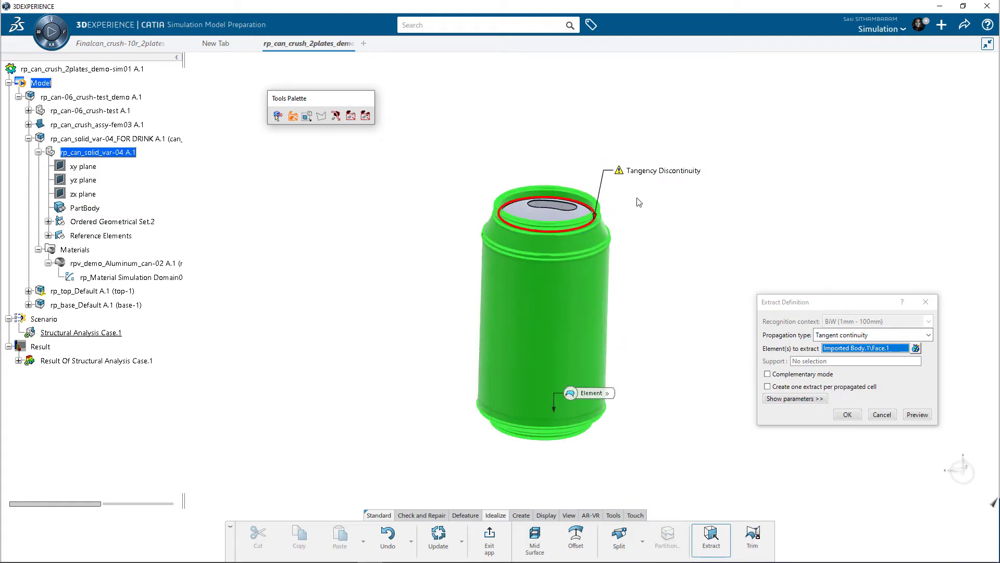
Add the narrow ring face around the lid and the lid's flat face to the elements to extract, and create the extracts.
mouse_move(659, 177)
scroll(519, 294, "up", 3)
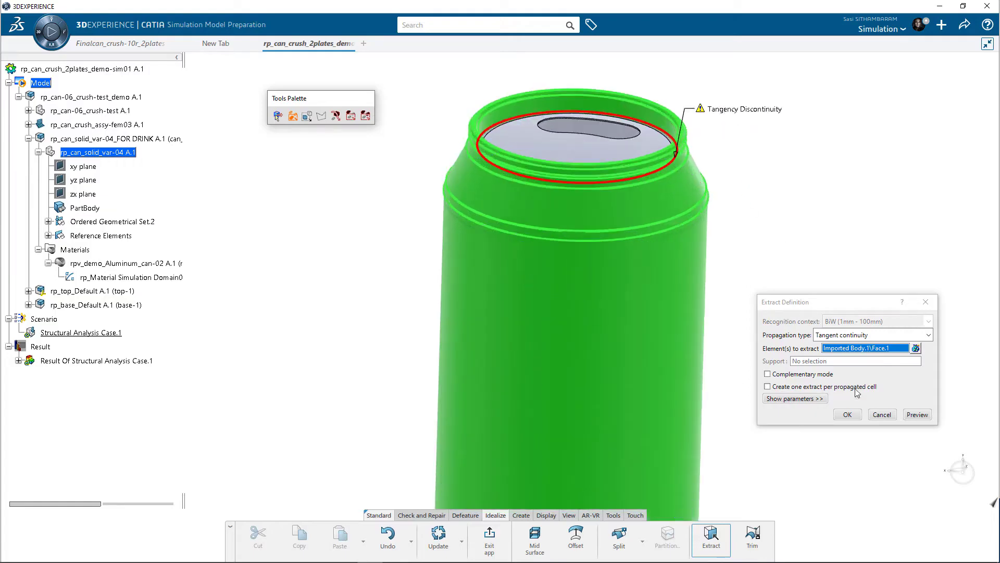
left_click(917, 348)
scroll(541, 135, "up", 5)
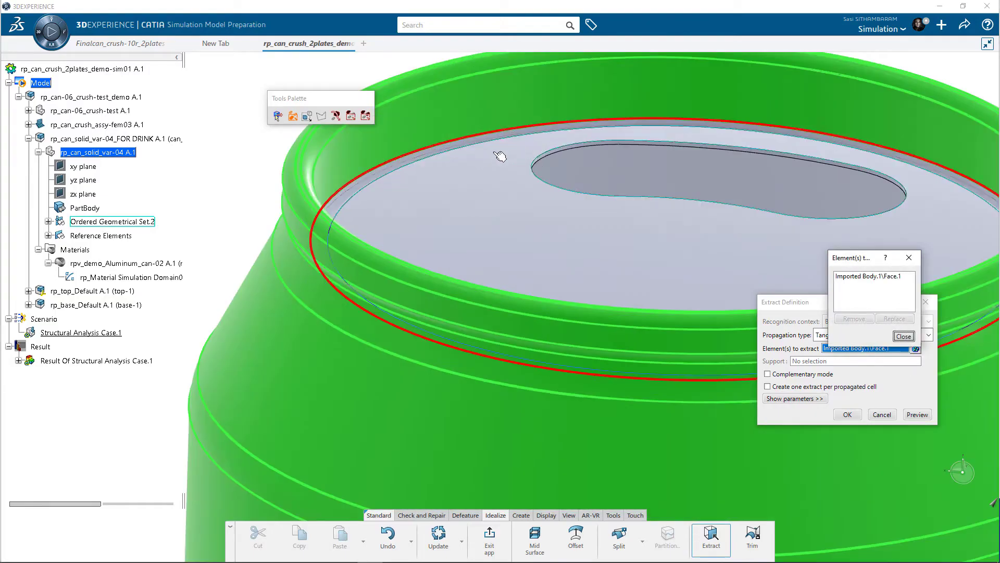
scroll(532, 141, "up", 3)
left_click(524, 130)
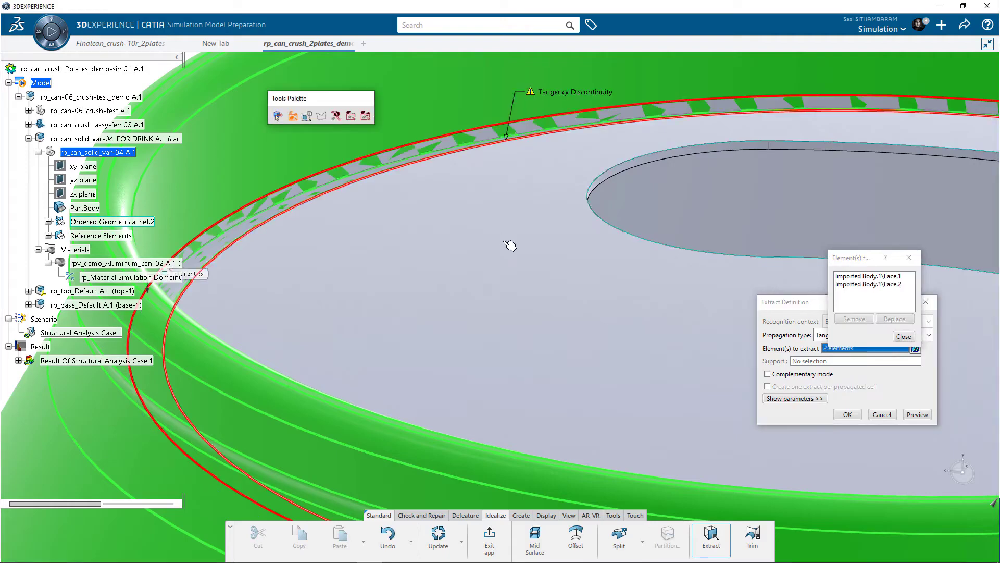
scroll(551, 228, "down", 10)
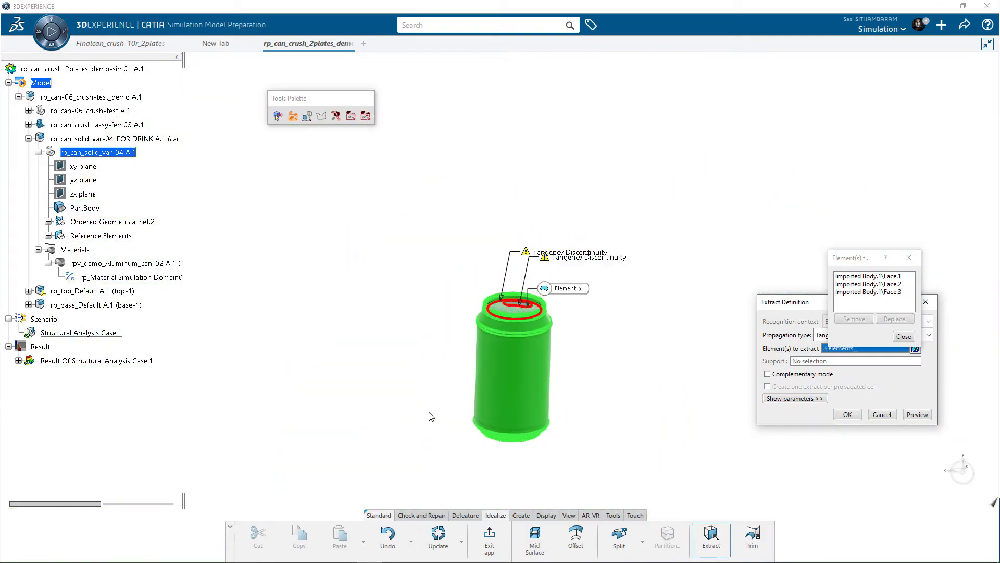
scroll(432, 416, "up", 2)
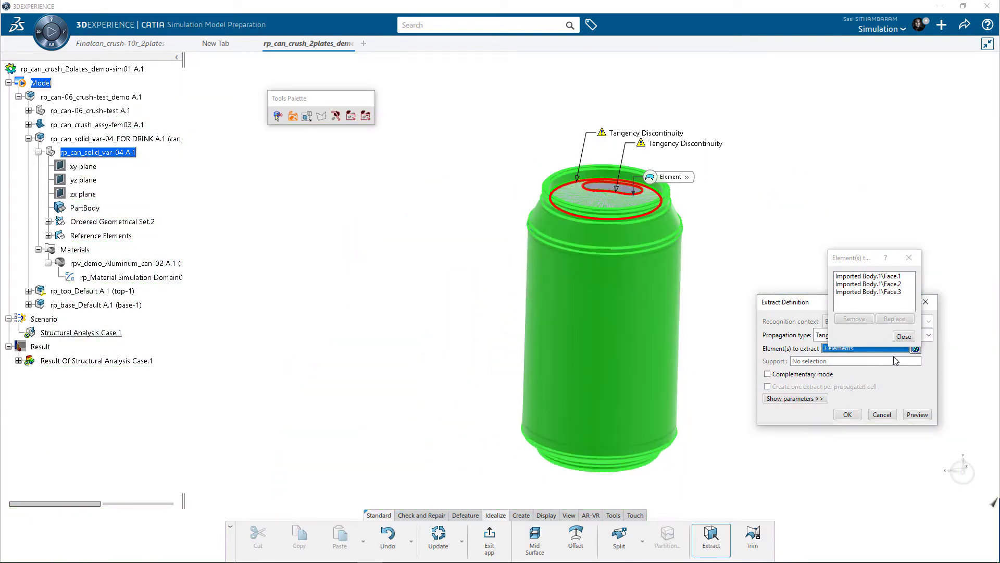
left_click(902, 336)
left_click(847, 414)
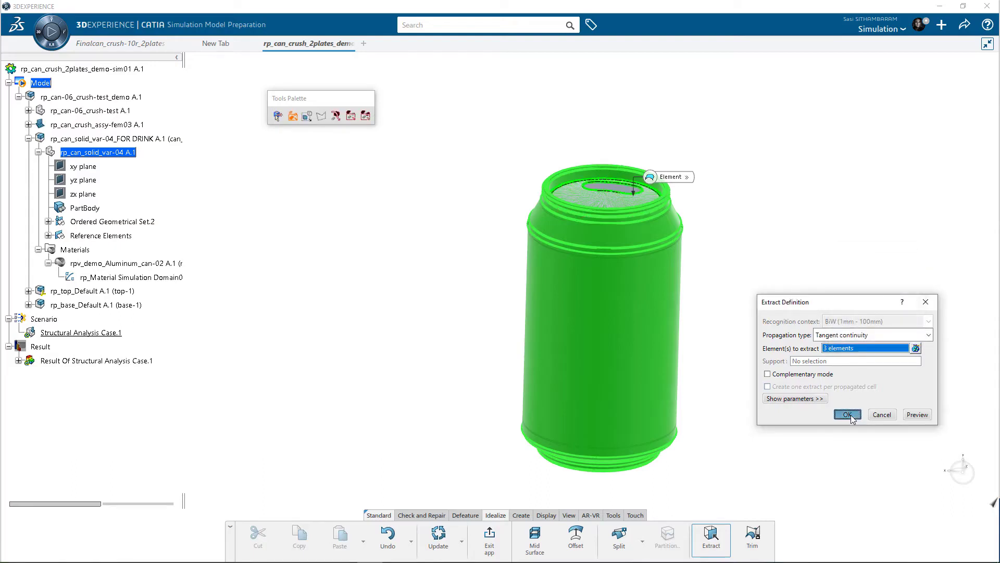
Join Extract.1, Extract.2 and Extract.3 into a single surface with connectivity and manifold checks enabled.
left_click(48, 221)
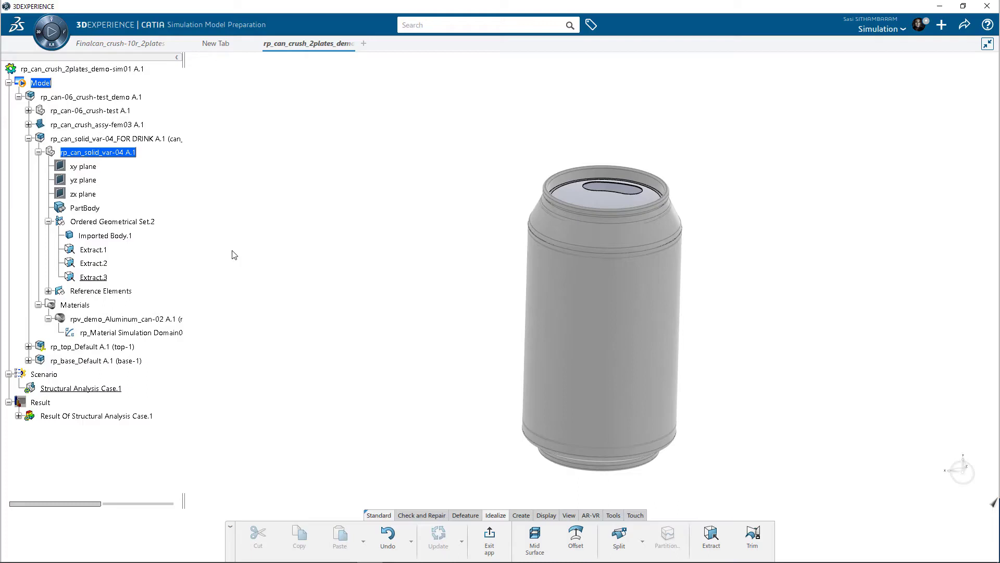
scroll(500, 351, "down", 3)
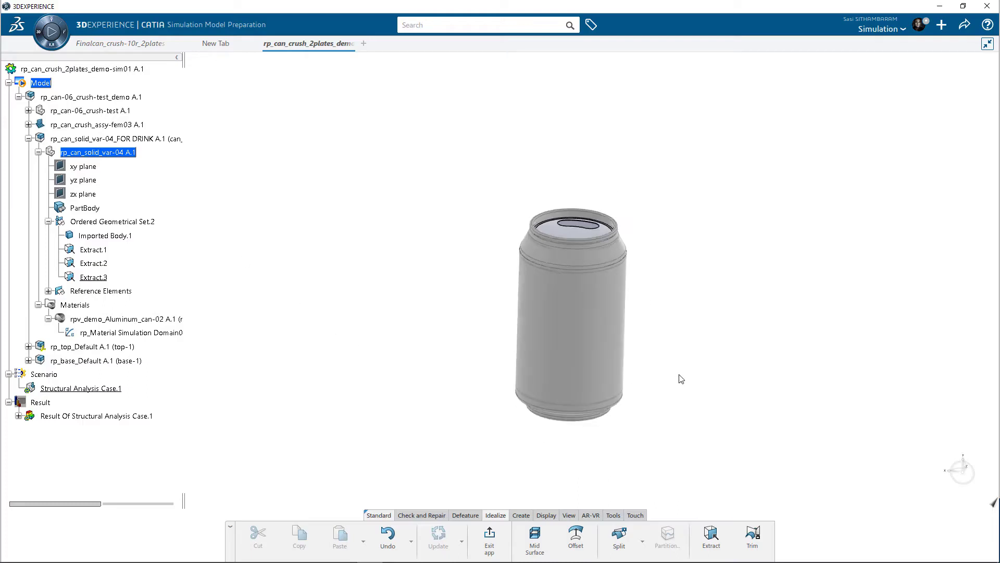
left_click(421, 516)
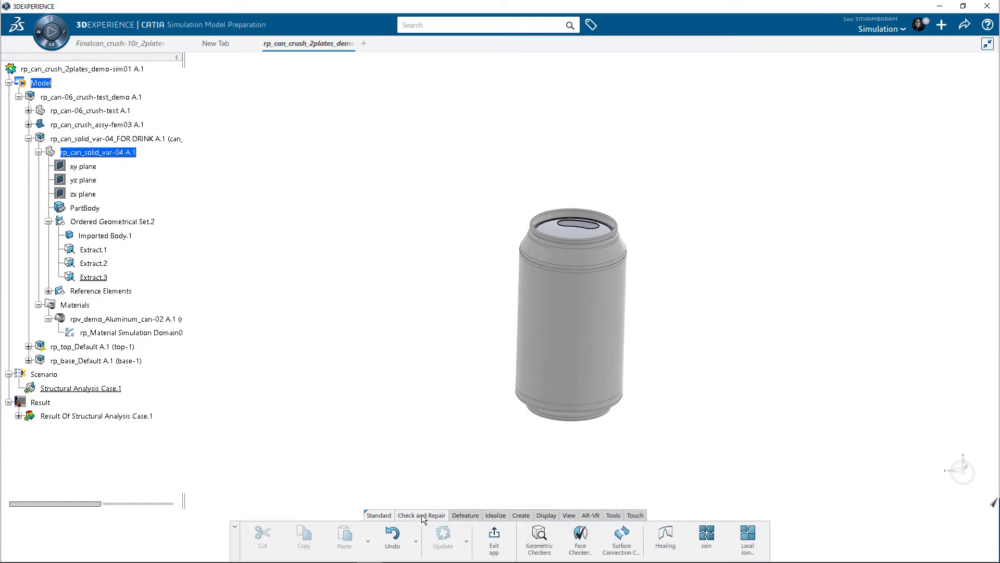
left_click(706, 536)
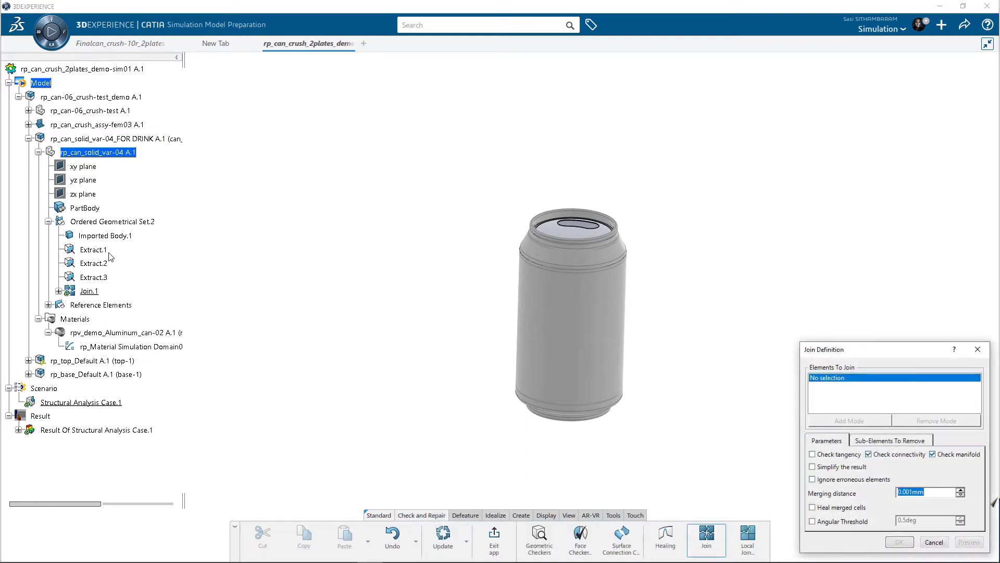
left_click(103, 251)
left_click(94, 263)
left_click(94, 278)
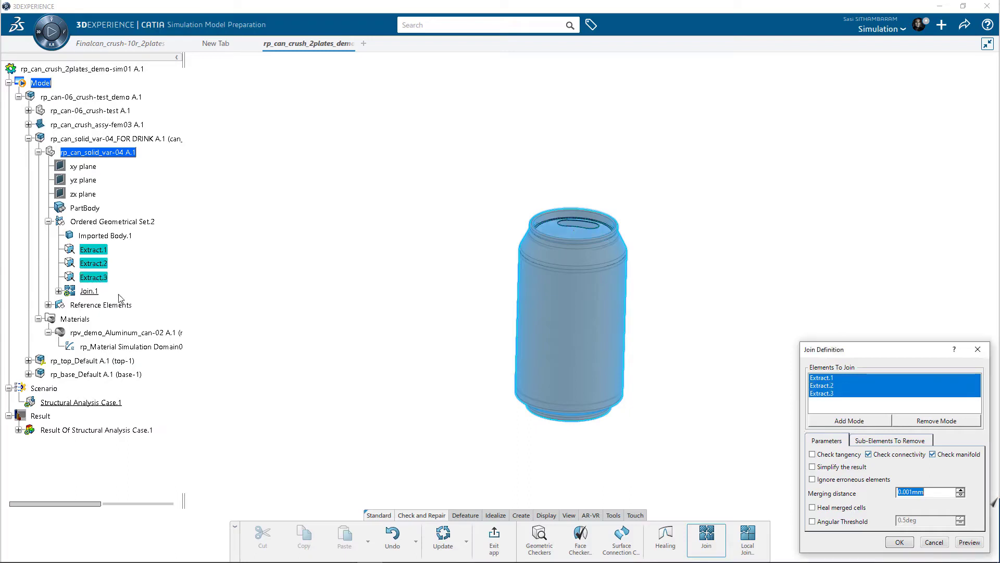
left_click(900, 542)
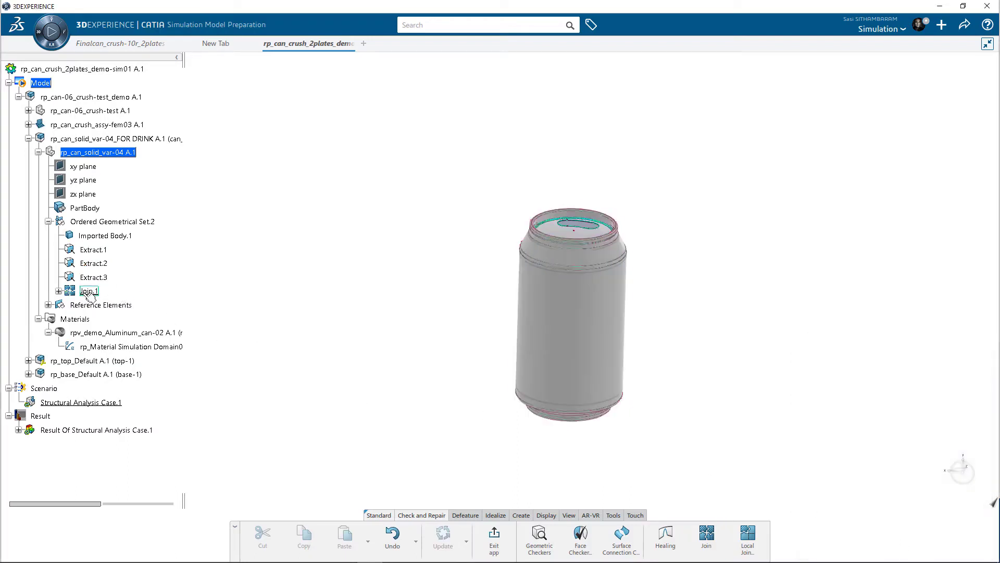
Switch from Model Prep to Mesh Creation and start a Surface Quad Mesh with the joined can surface Join.1 as support.
scroll(672, 436, "up", 1)
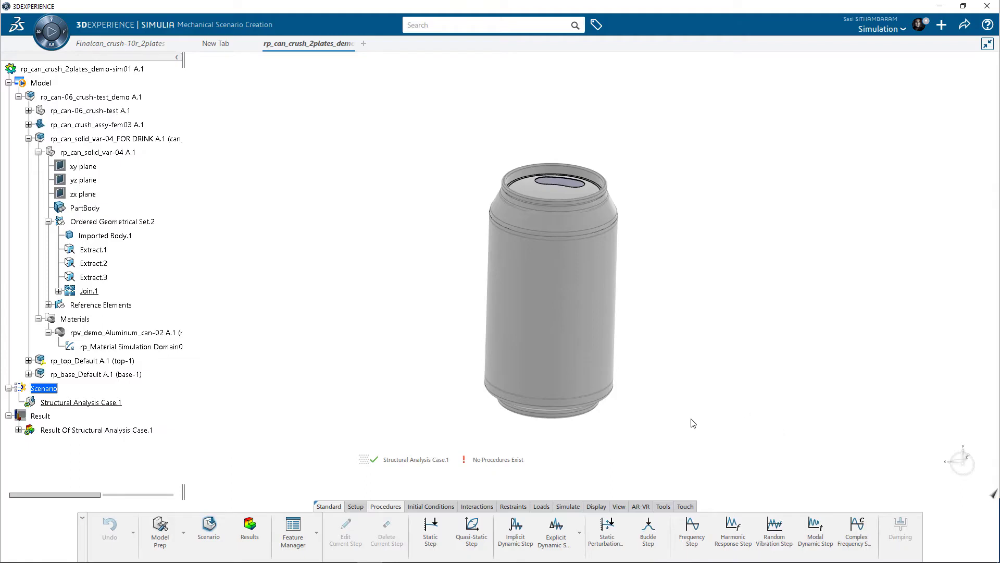
middle_click_drag(694, 423, 644, 393)
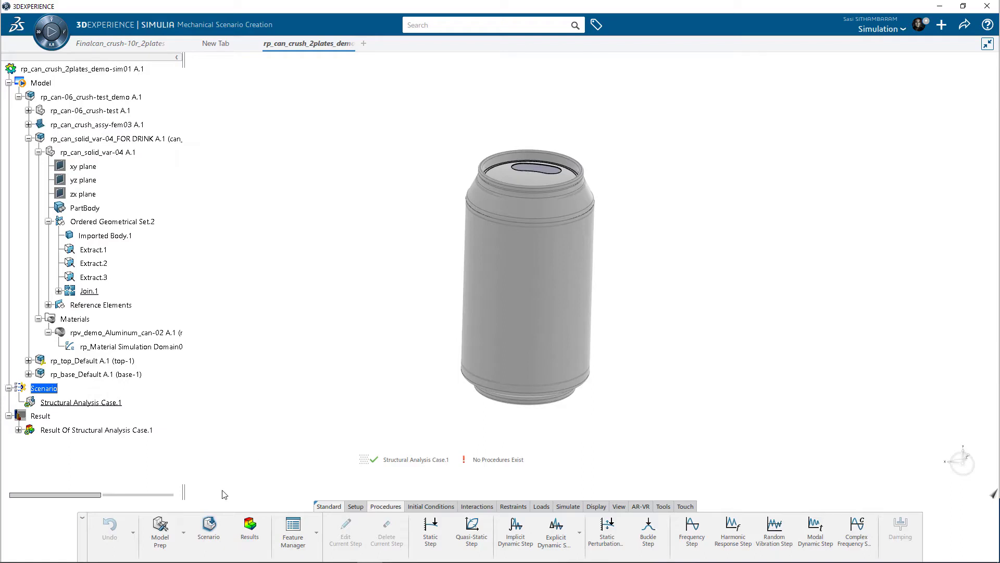
left_click(184, 532)
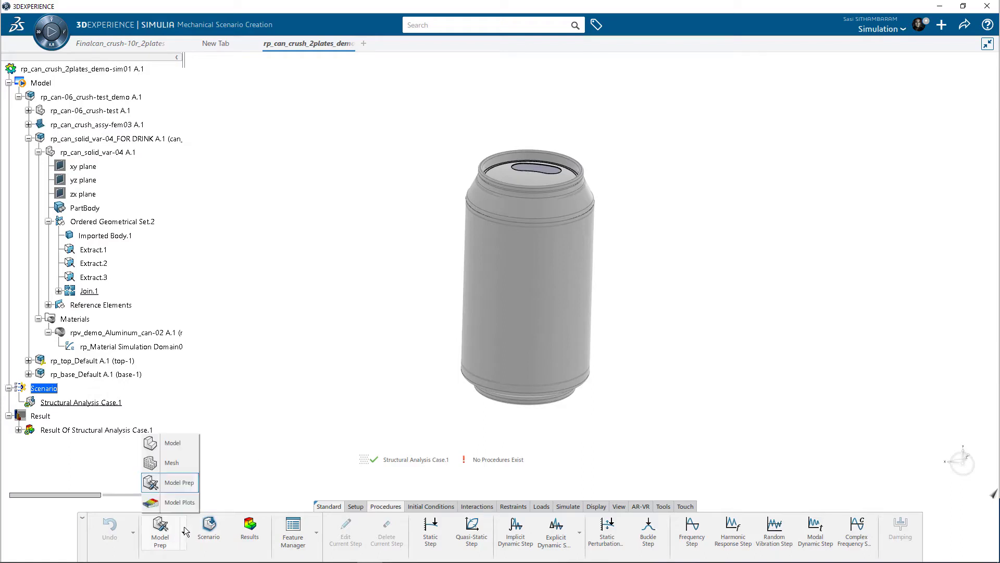
left_click(176, 465)
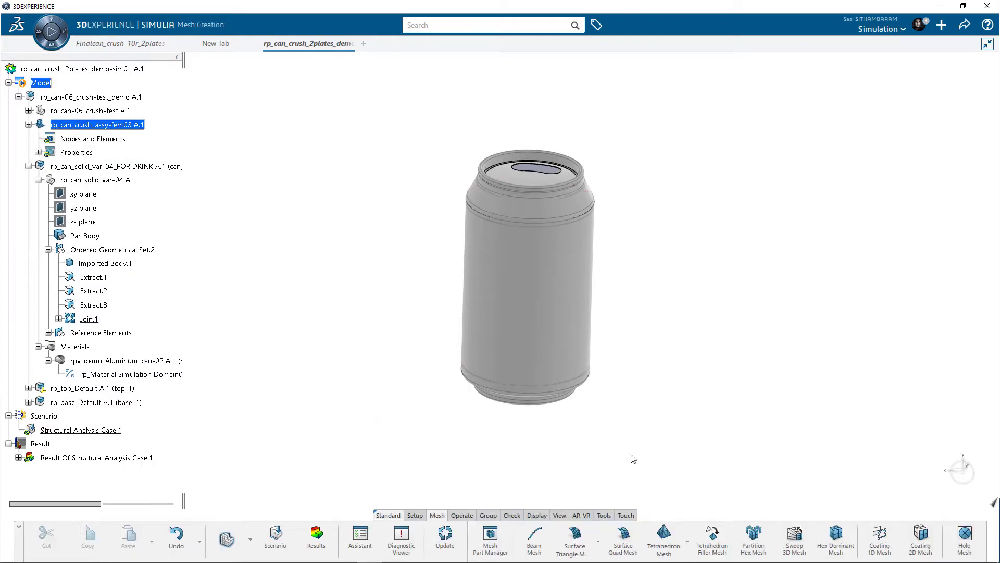
left_click(626, 540)
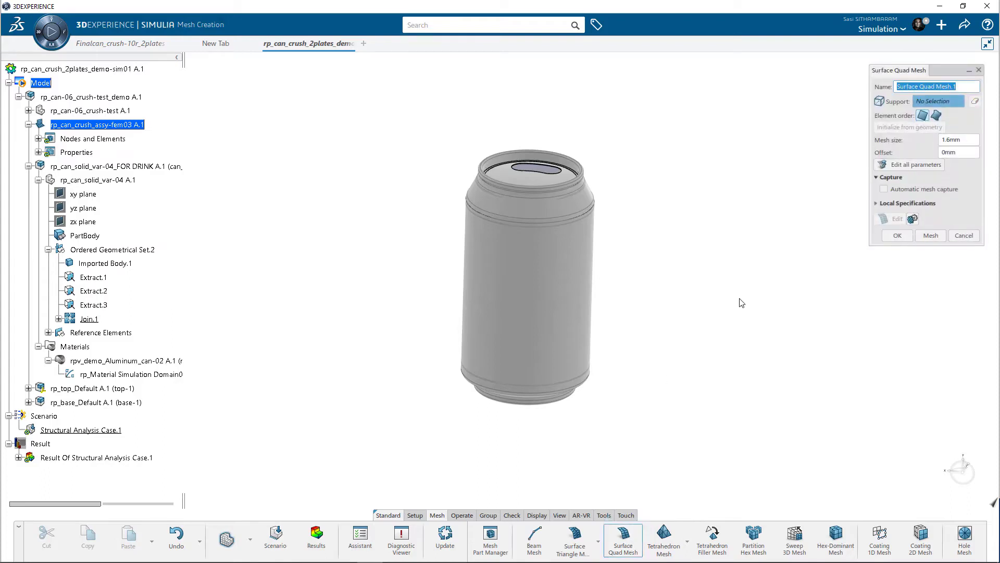
left_click(568, 287)
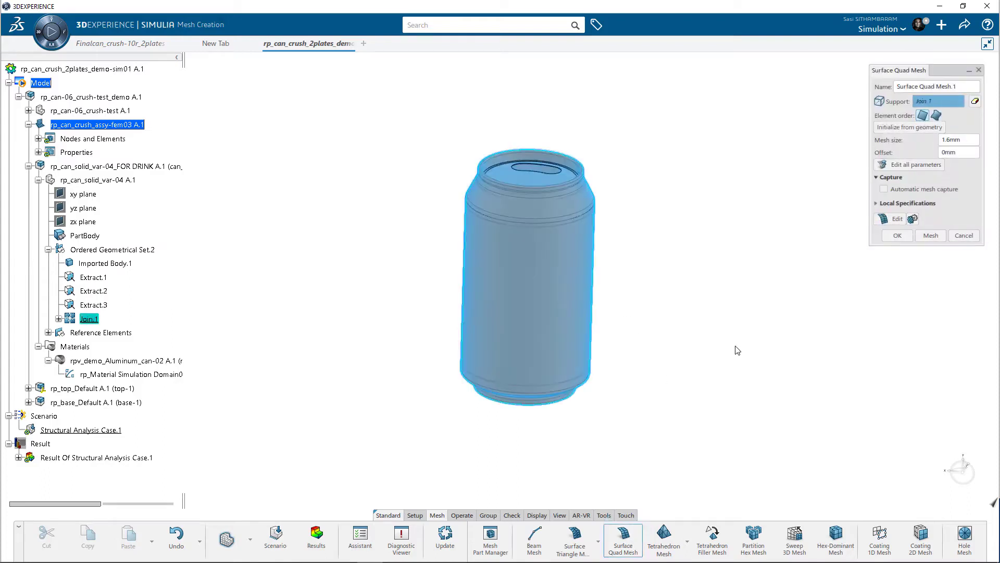
Hide the solid Imported Body.1 and inspect the joined surface around the lid opening.
right_click(114, 264)
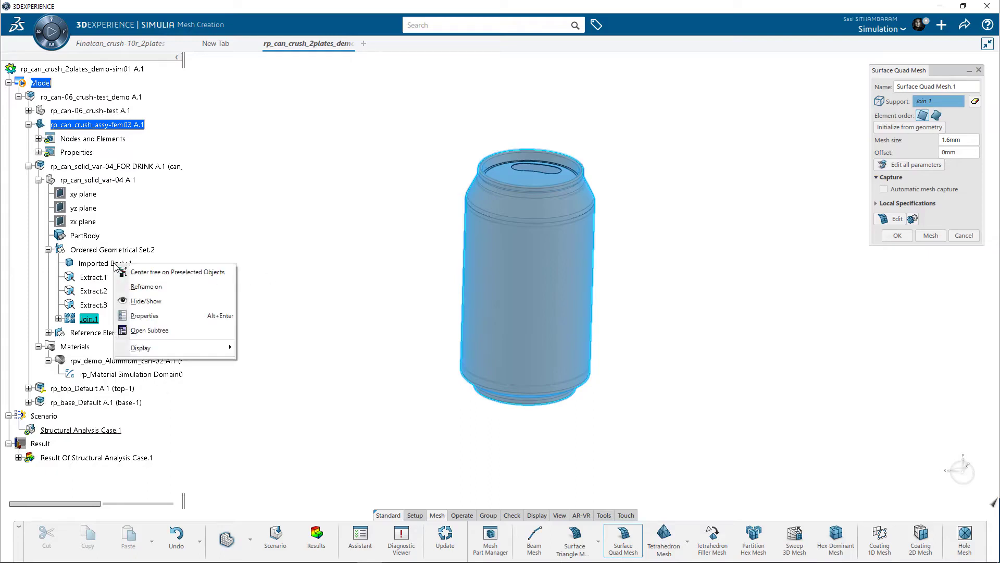
left_click(144, 302)
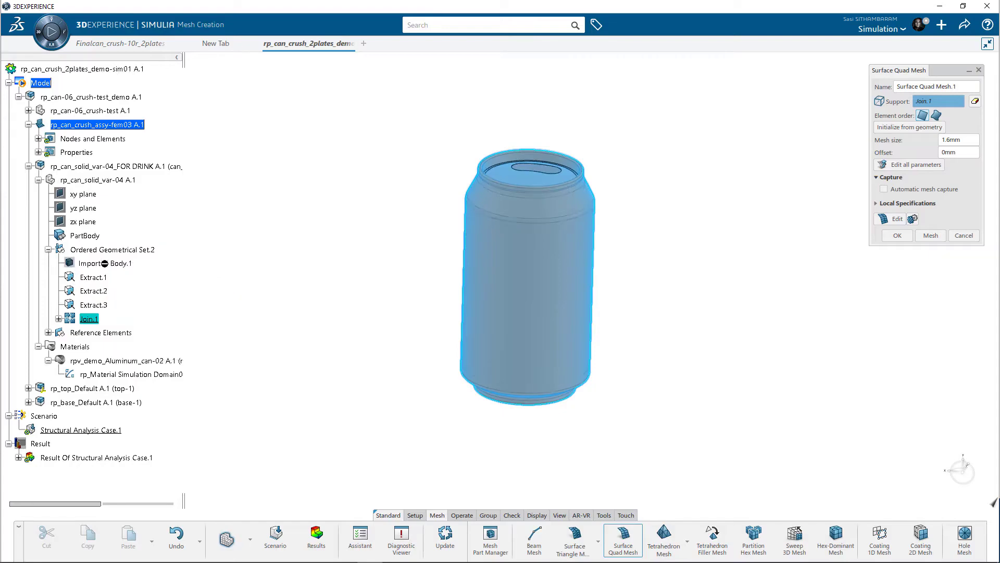
scroll(530, 178, "up", 5)
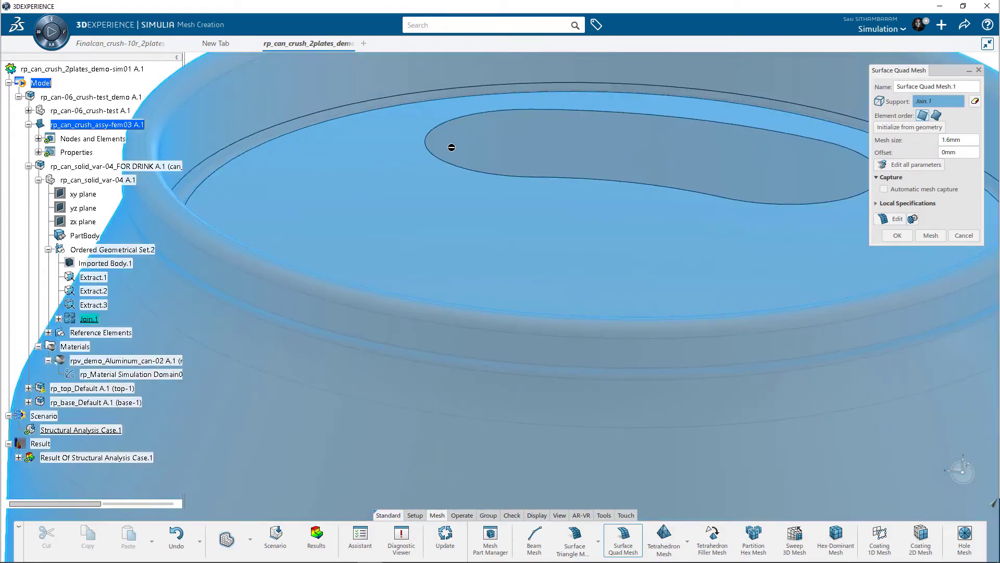
scroll(589, 193, "down", 5)
scroll(591, 197, "down", 4)
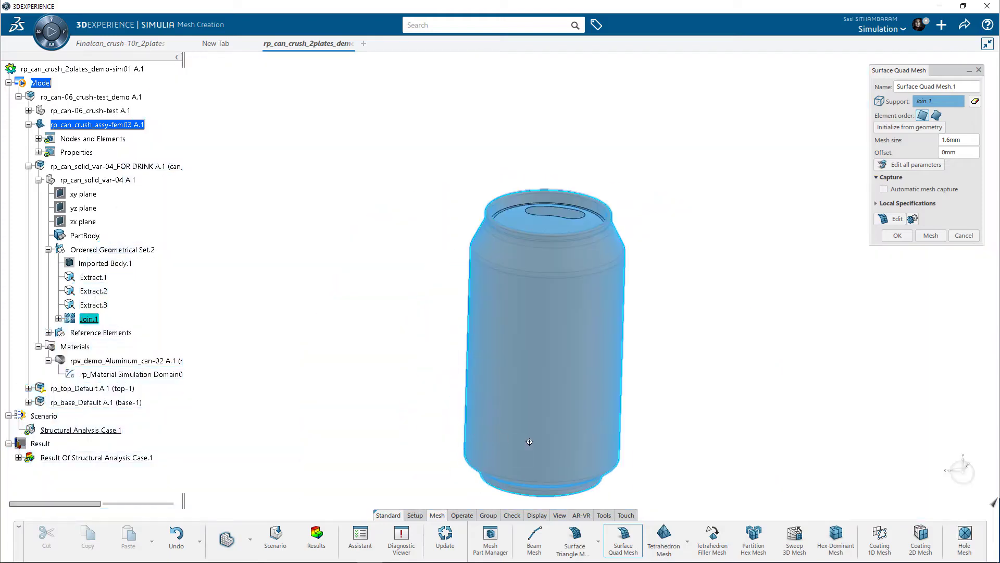
scroll(529, 442, "down", 2)
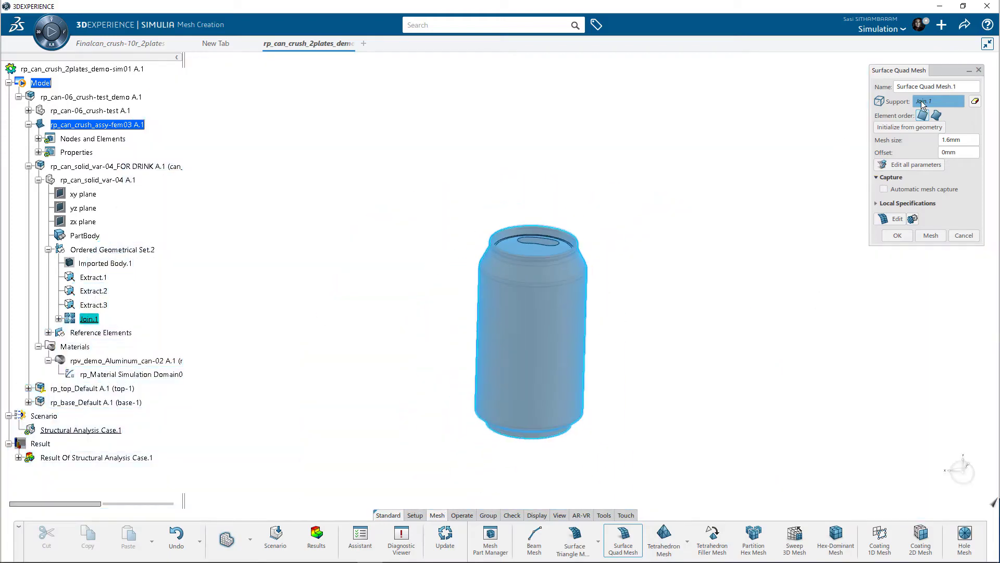
scroll(473, 438, "up", 2)
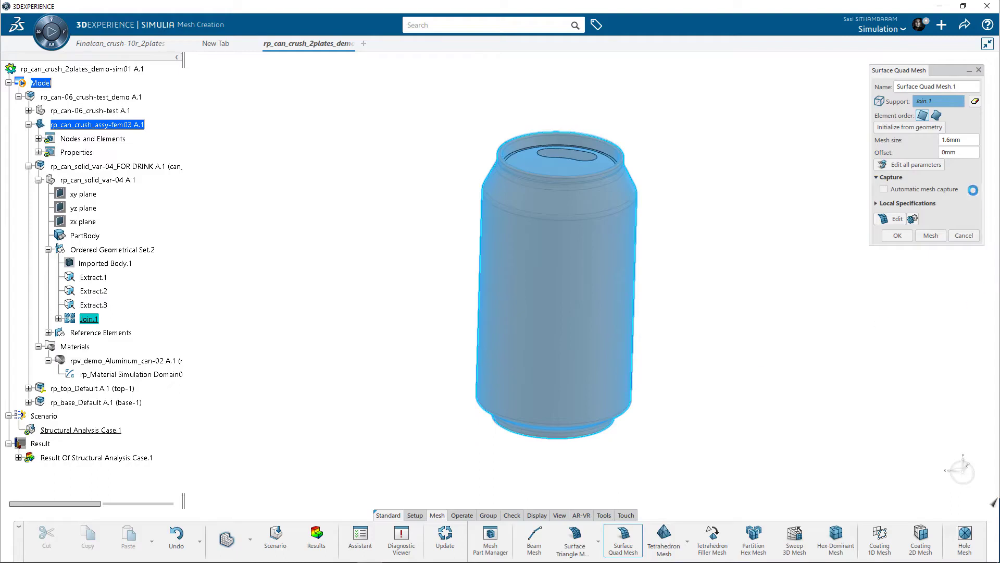
Set the quad mesh's angle between faces and angle between curves to 0deg, check Maximum nodal deviation, and accept the parameters.
left_click(911, 166)
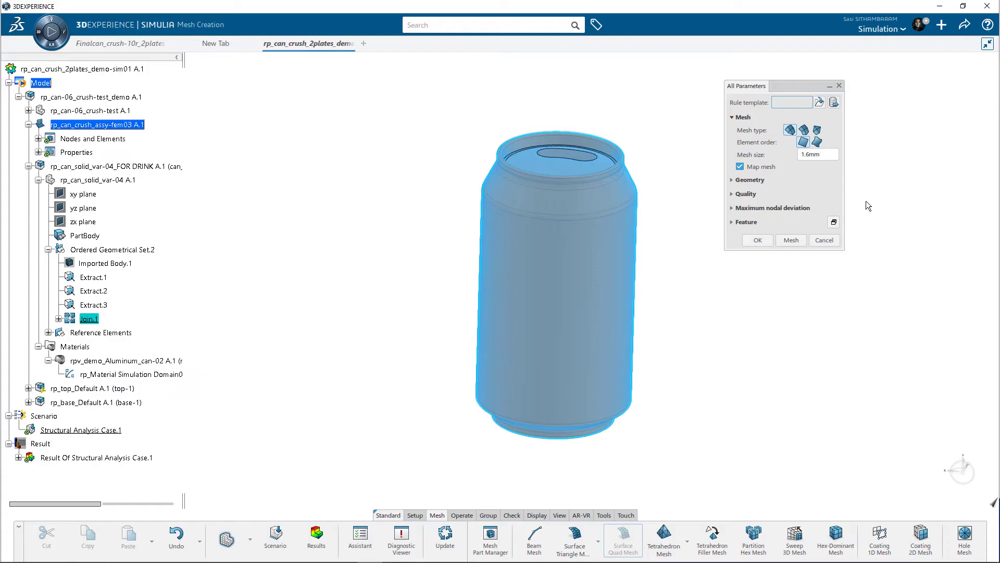
left_click(751, 180)
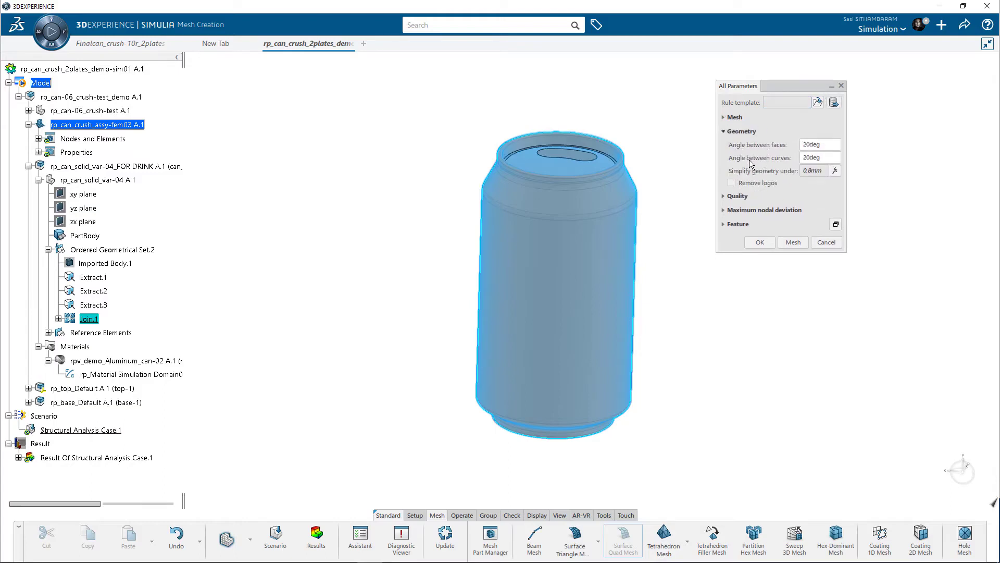
left_click(808, 144)
double_click(808, 145)
type("0")
key("Tab")
type("0")
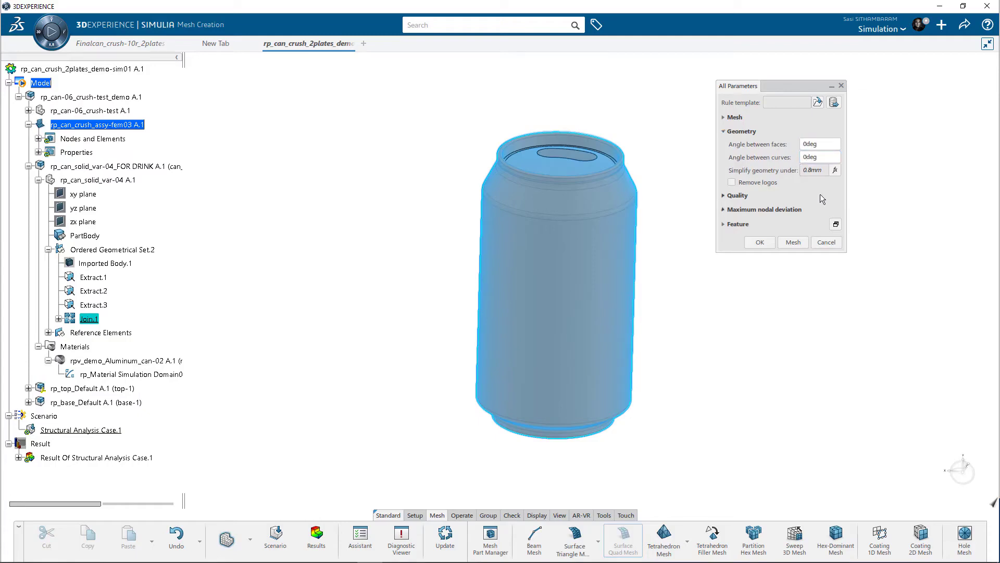
left_click(764, 209)
left_click(757, 233)
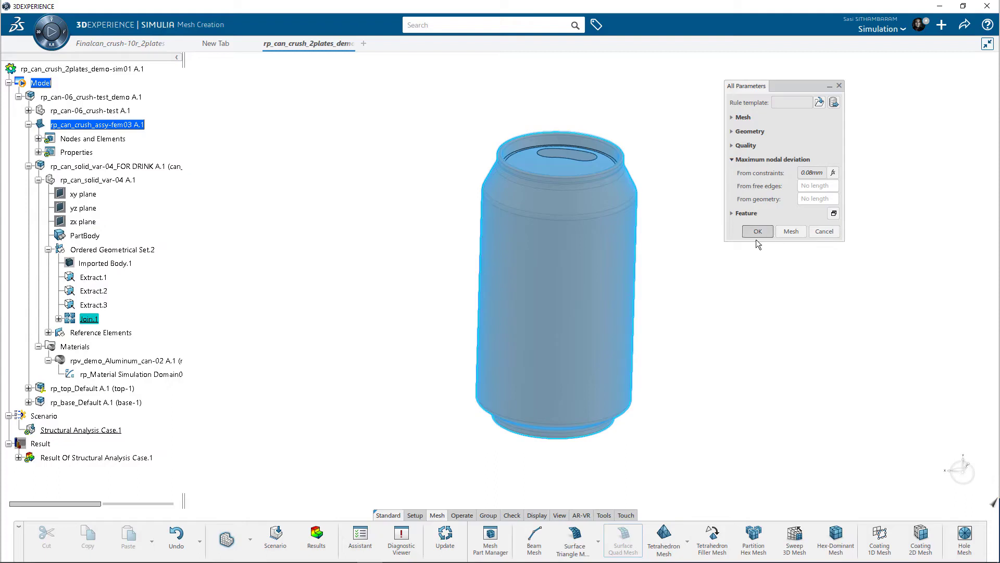
Generate the surface quad mesh on the can's Join.1 surface with a 1.6mm mesh size and accept it.
left_click(931, 236)
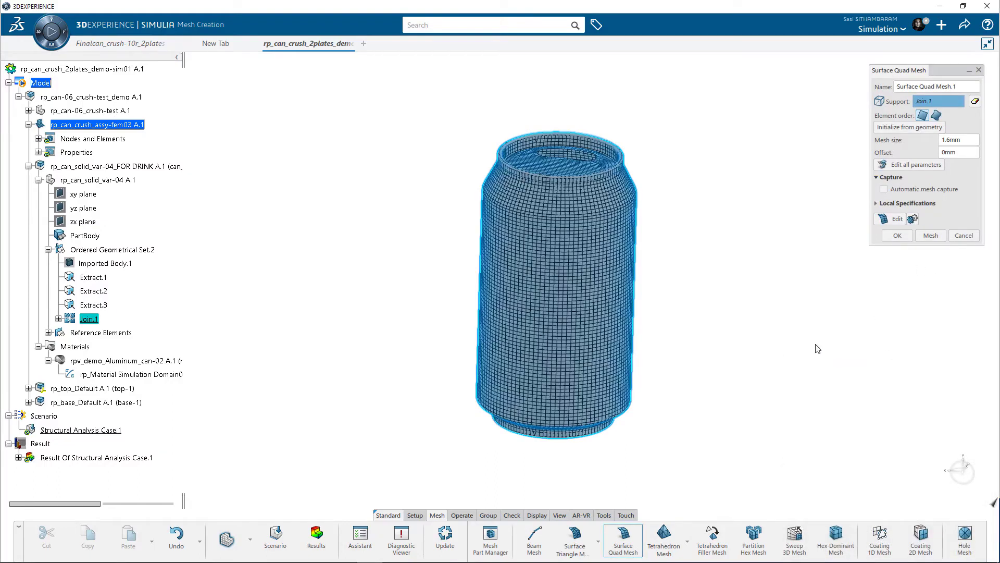
left_click(897, 235)
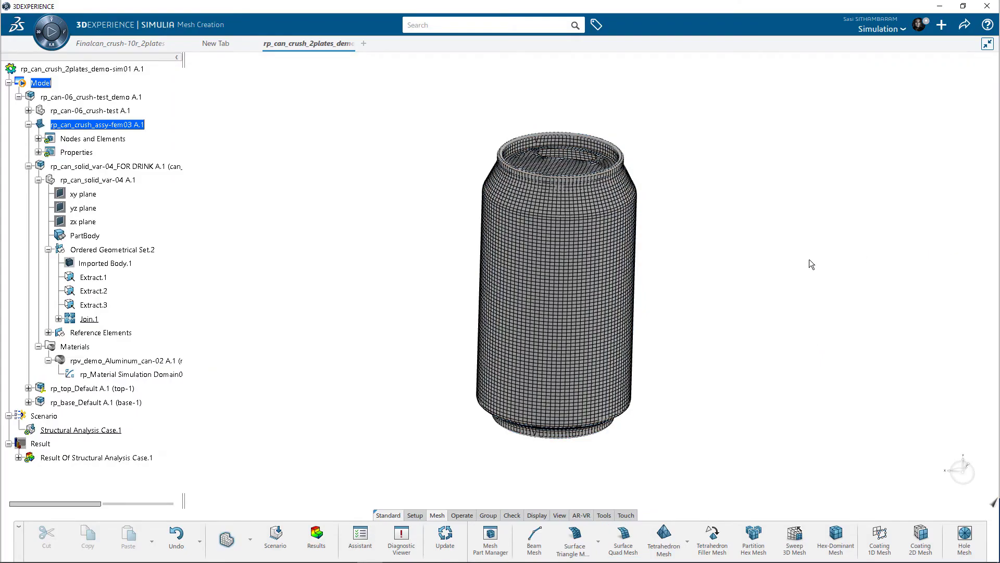
middle_click_drag(810, 261, 444, 323)
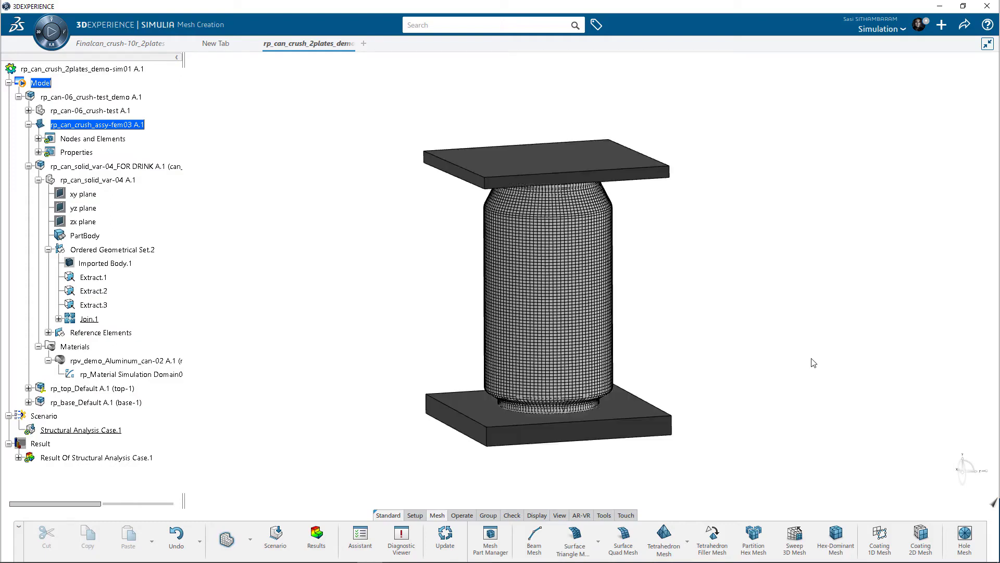
Mesh the plate under the can with a Sweep 3D Mesh using a 15mm mesh size and one layer, and accept it.
scroll(810, 384, "down", 3)
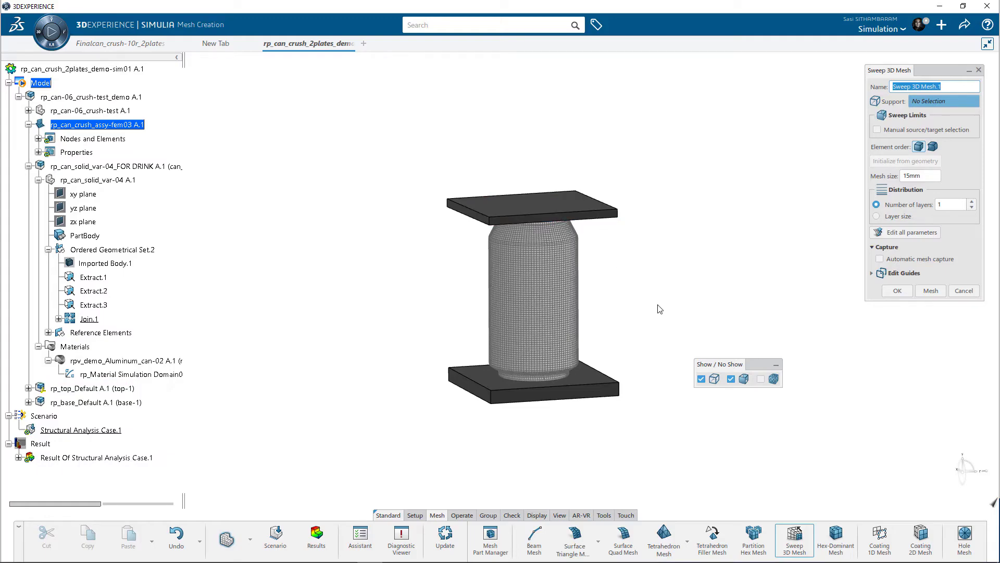
left_click(583, 387)
middle_click_drag(576, 402, 575, 400)
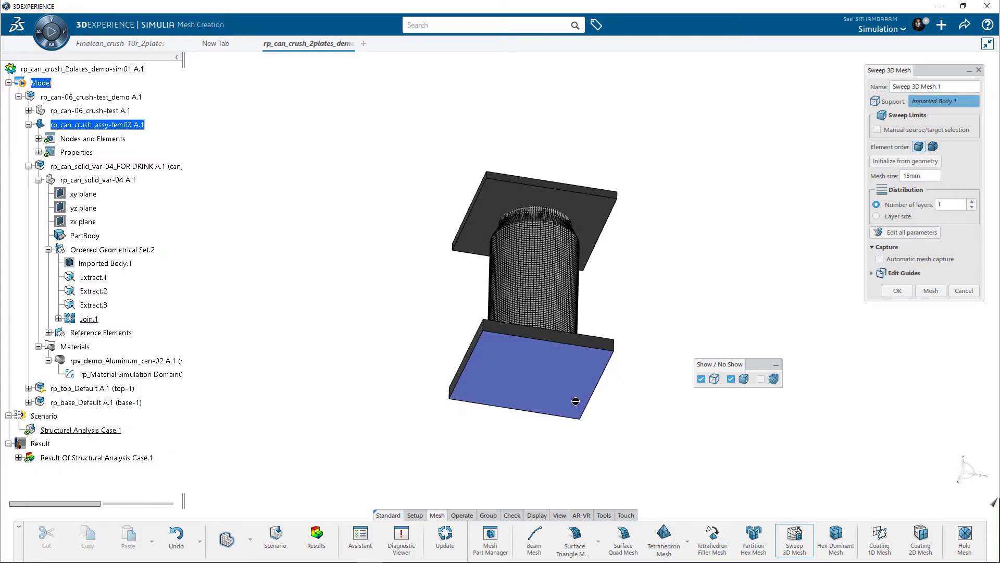
middle_click_drag(635, 314, 641, 387)
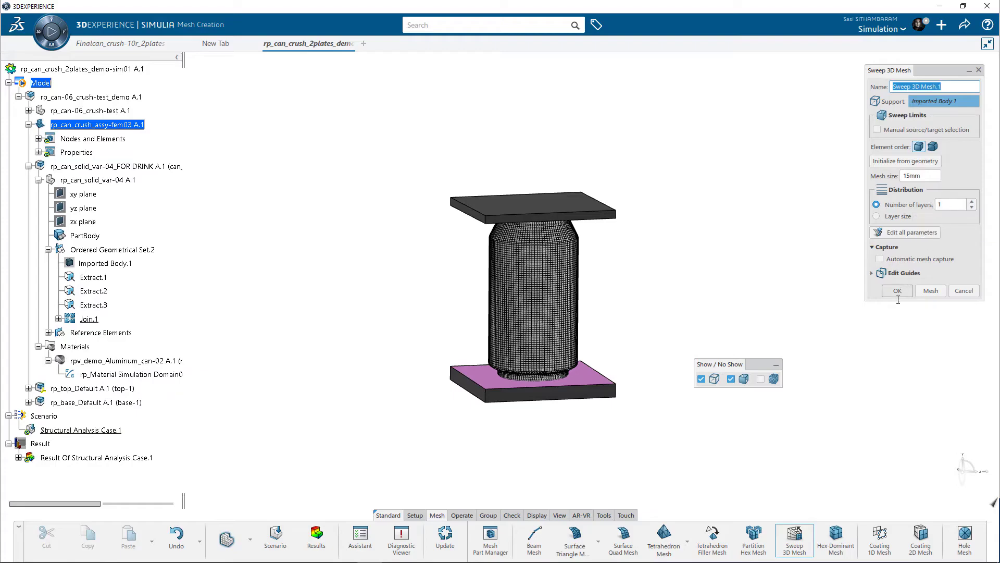
left_click(931, 290)
middle_click_drag(590, 409, 596, 442)
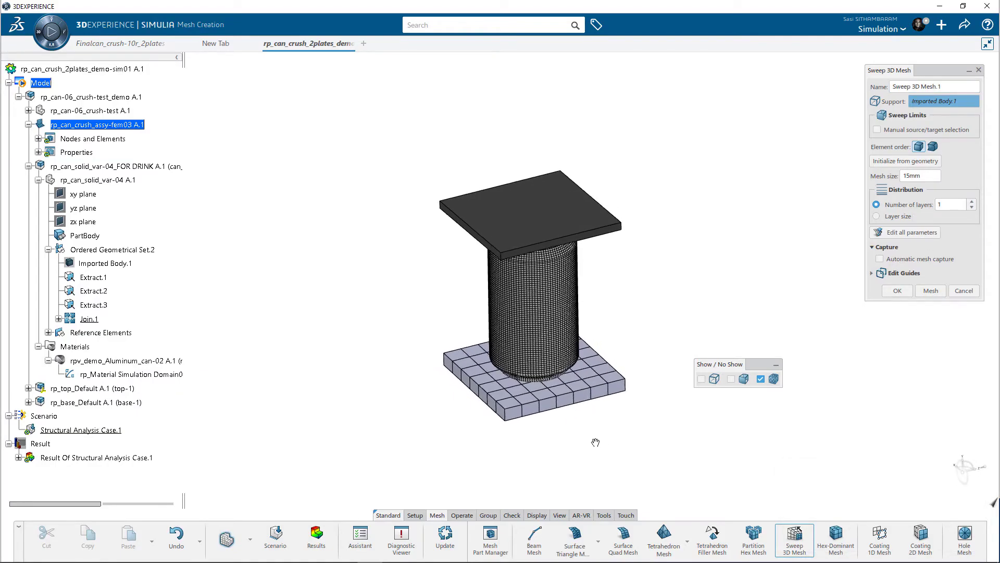
left_click(897, 291)
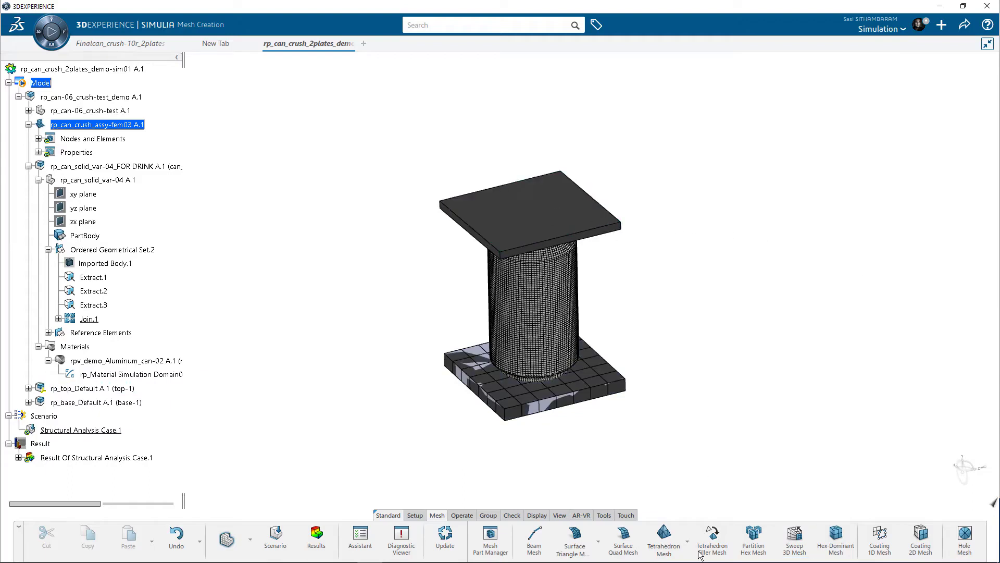
Create a second Sweep 3D Mesh on the plate above the can with a 15mm mesh size and one layer.
left_click(796, 541)
left_click(571, 216)
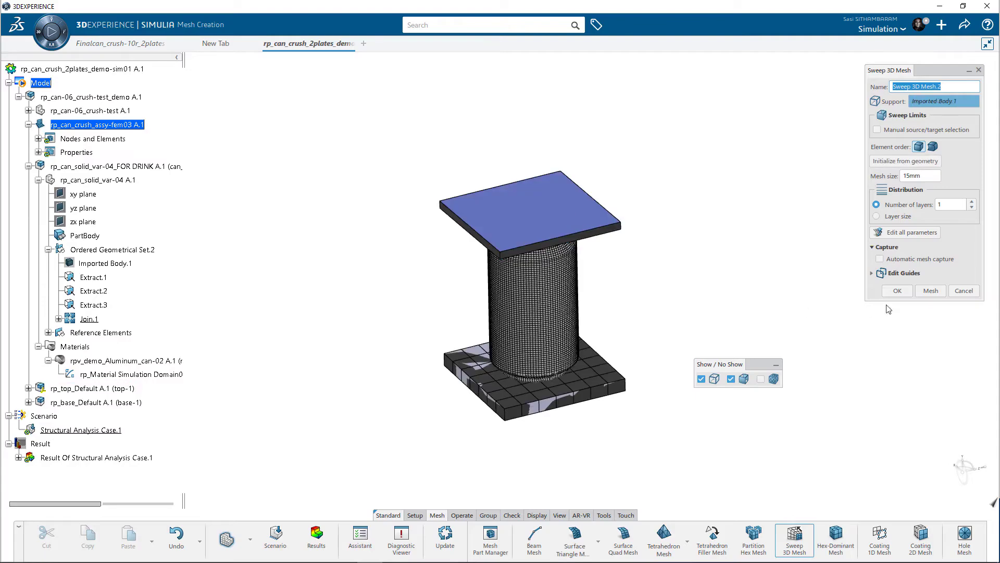
left_click(931, 290)
left_click(897, 290)
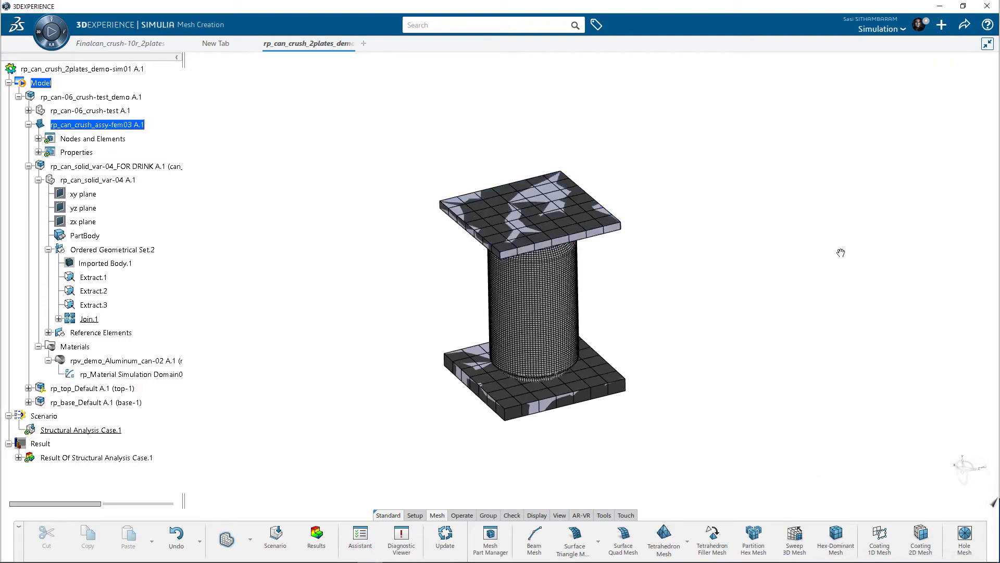
middle_click_drag(841, 253, 841, 285)
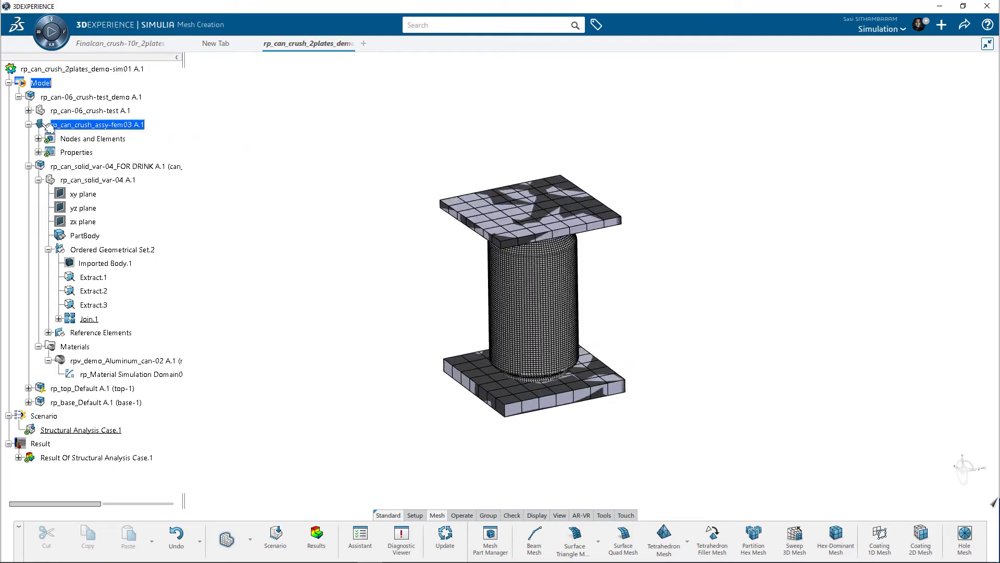
Hide the finite element representation rp_can_crush_assy-fem03 so that only the can and plate geometry is displayed.
right_click(94, 126)
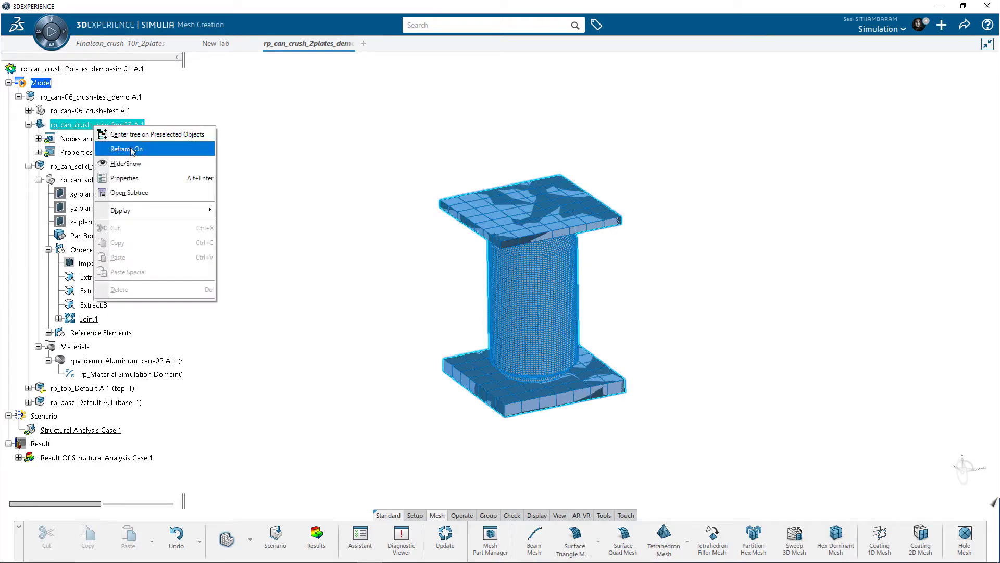
left_click(132, 165)
middle_click_drag(701, 299, 666, 342)
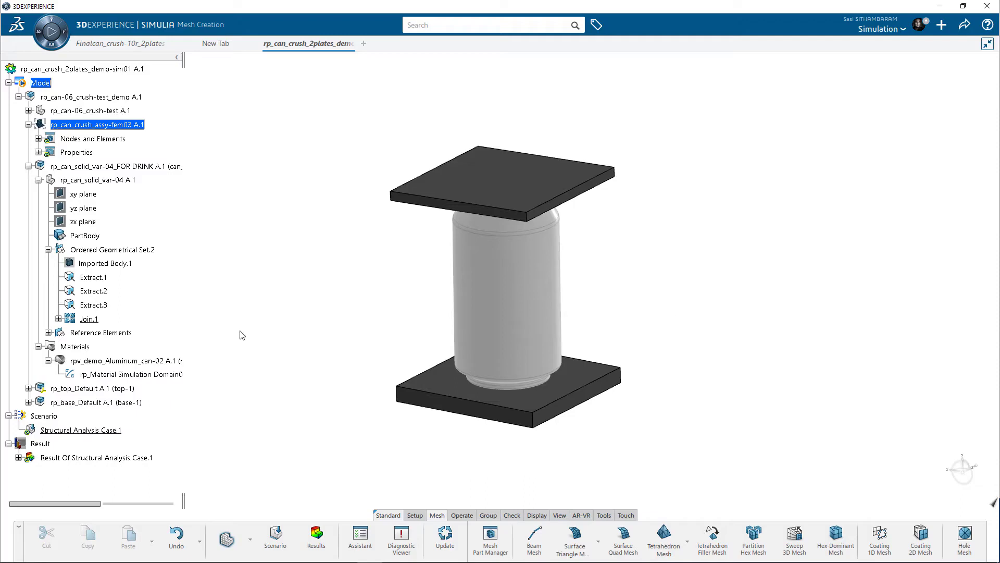
Switch from Mesh Creation to Structural Model Creation and start a Shell Section with the can surface Join.1 as support.
left_click(250, 540)
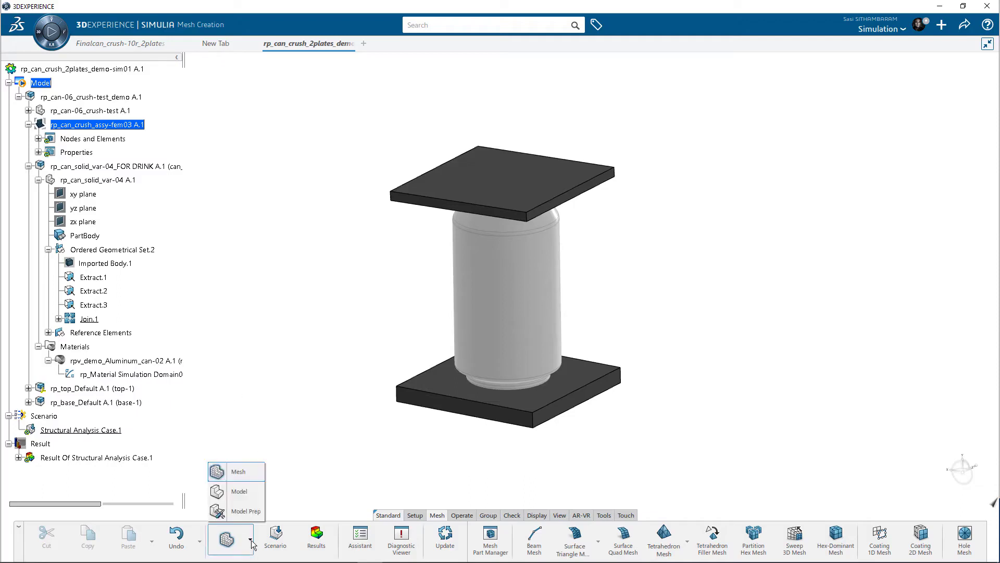
left_click(236, 492)
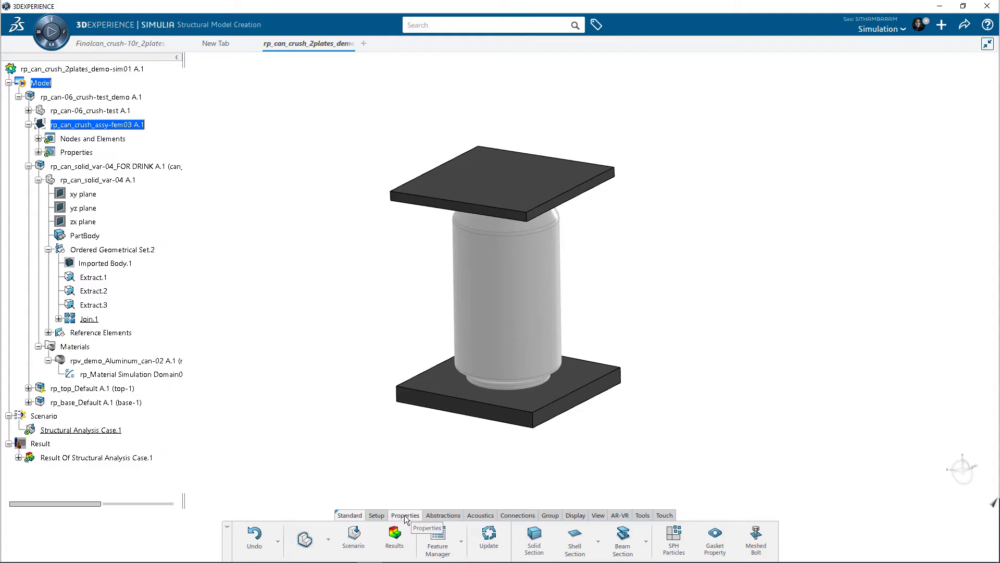
left_click(576, 542)
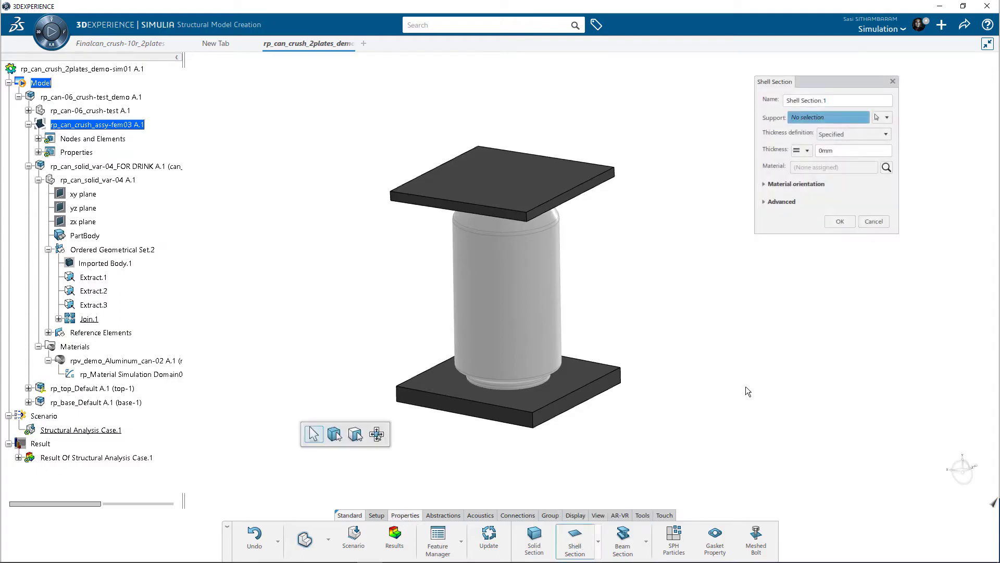
left_click(560, 290)
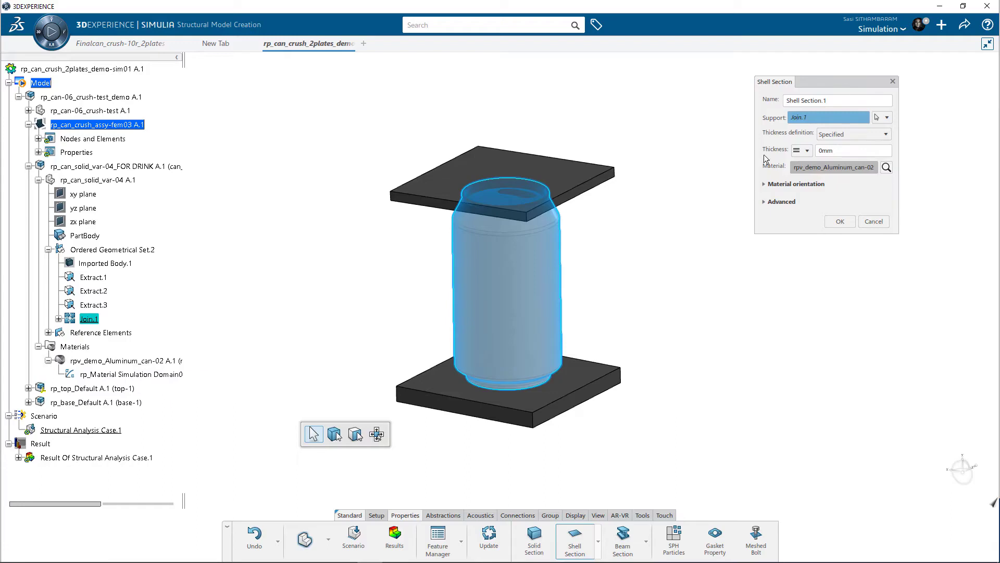
Define the shell section's thickness as From solid, taking it from Imported Body.1, and accept the section.
left_click(842, 134)
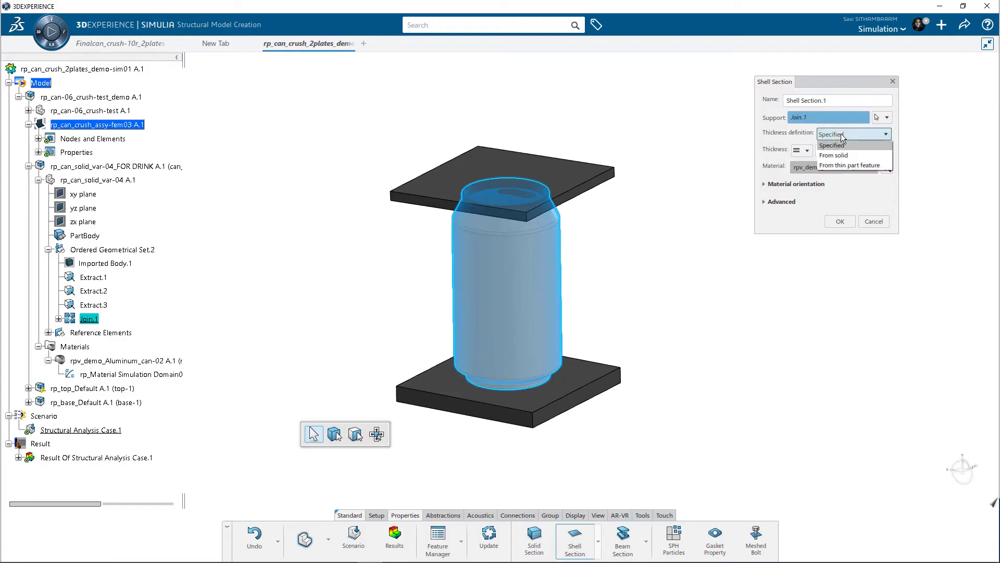
left_click(832, 145)
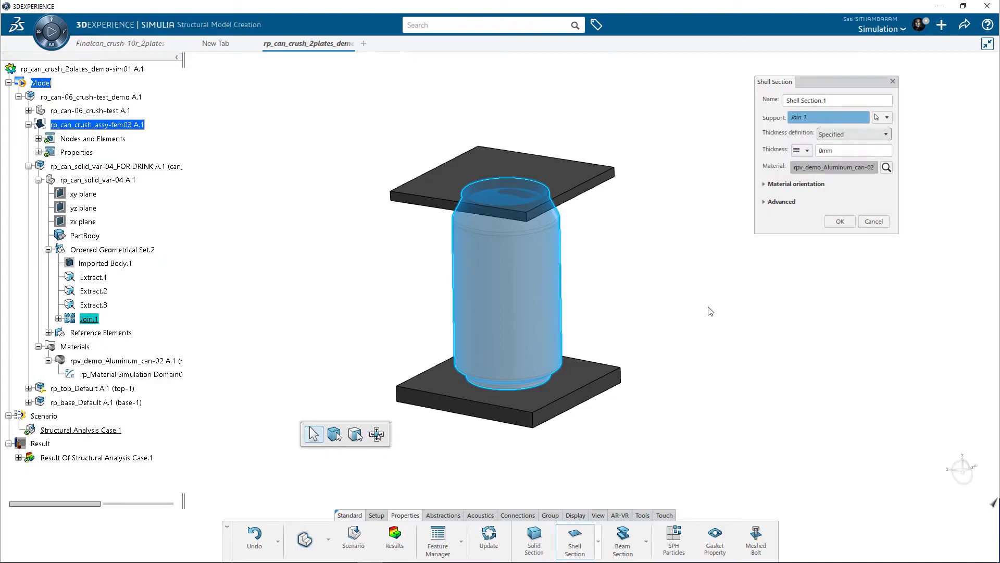
left_click(884, 134)
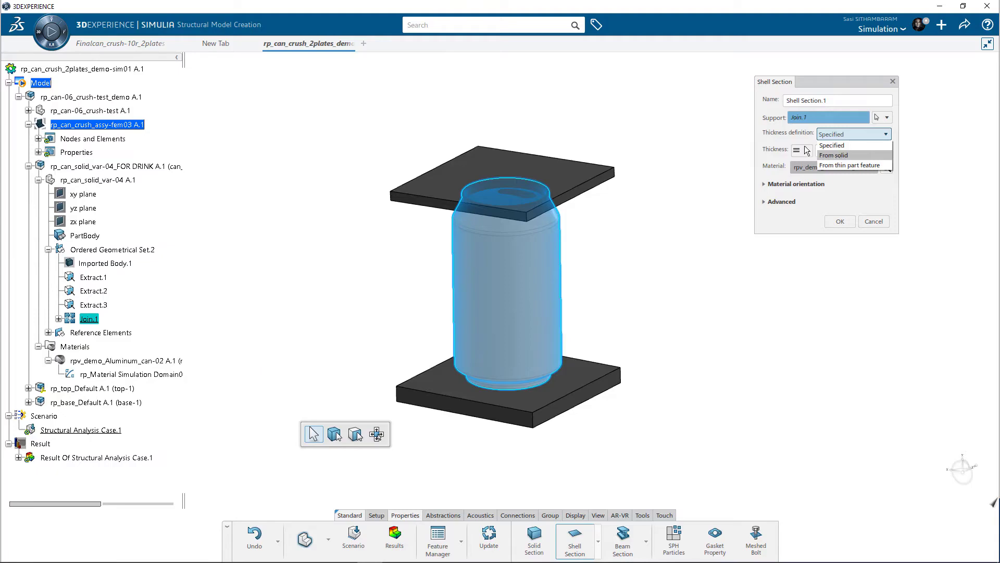
left_click(833, 156)
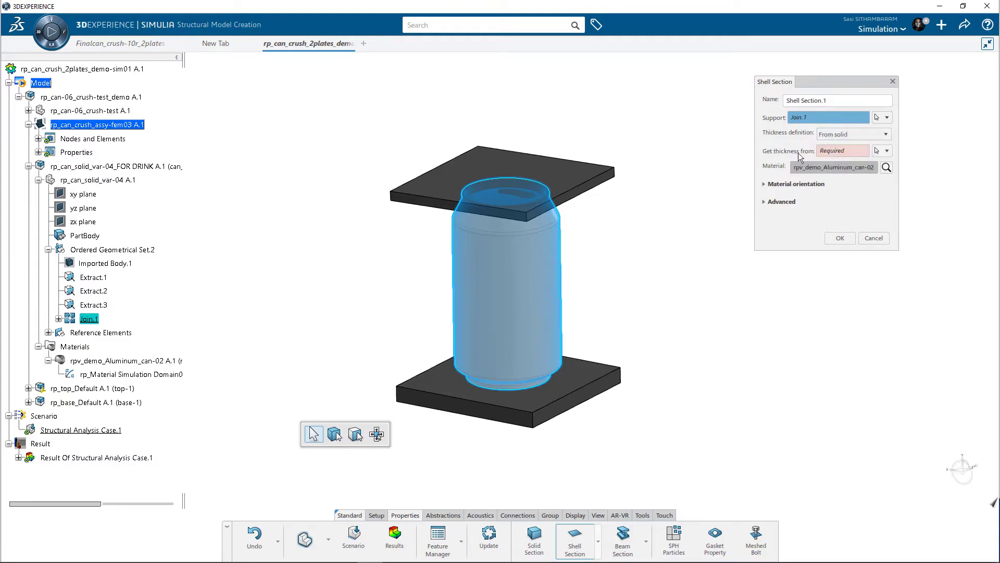
left_click(828, 154)
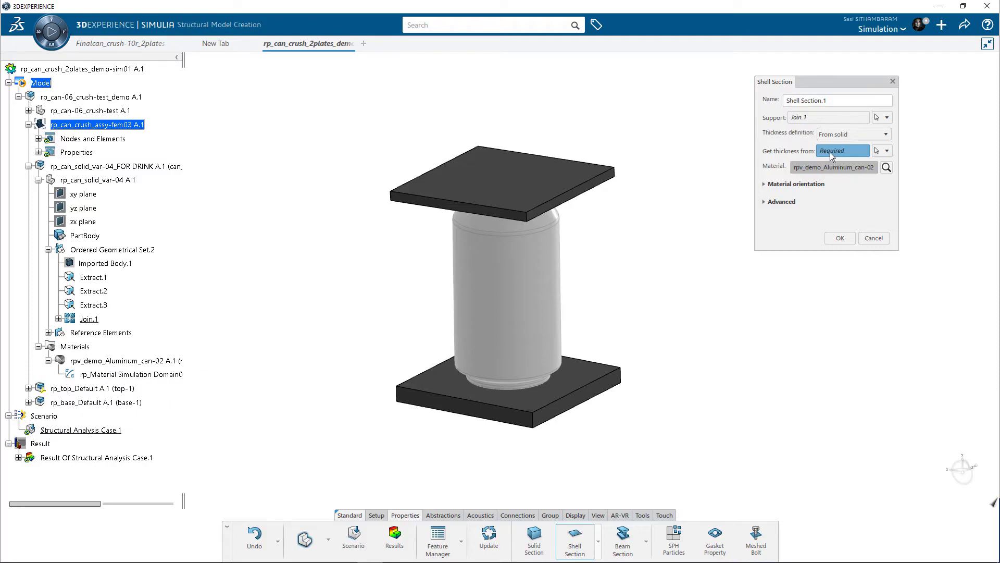
left_click(100, 265)
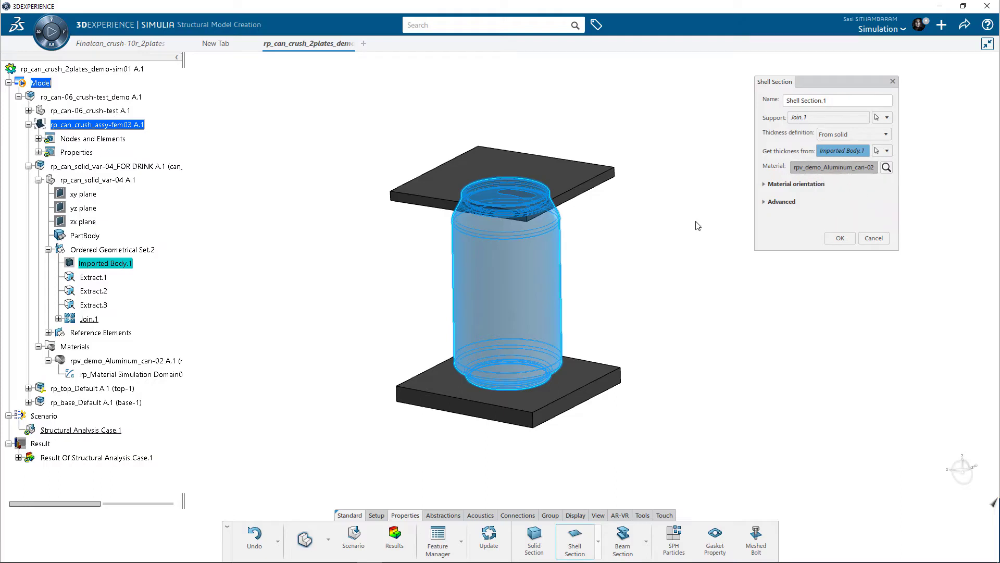
left_click(840, 238)
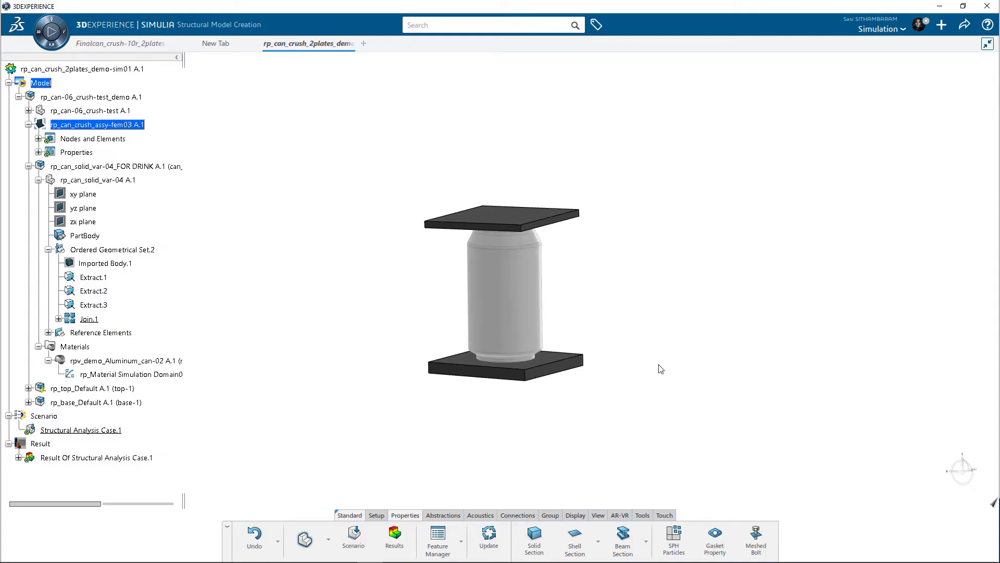
Switch to Model Plots, choosing to update the model so that plots can be created.
middle_click_drag(362, 327, 376, 338)
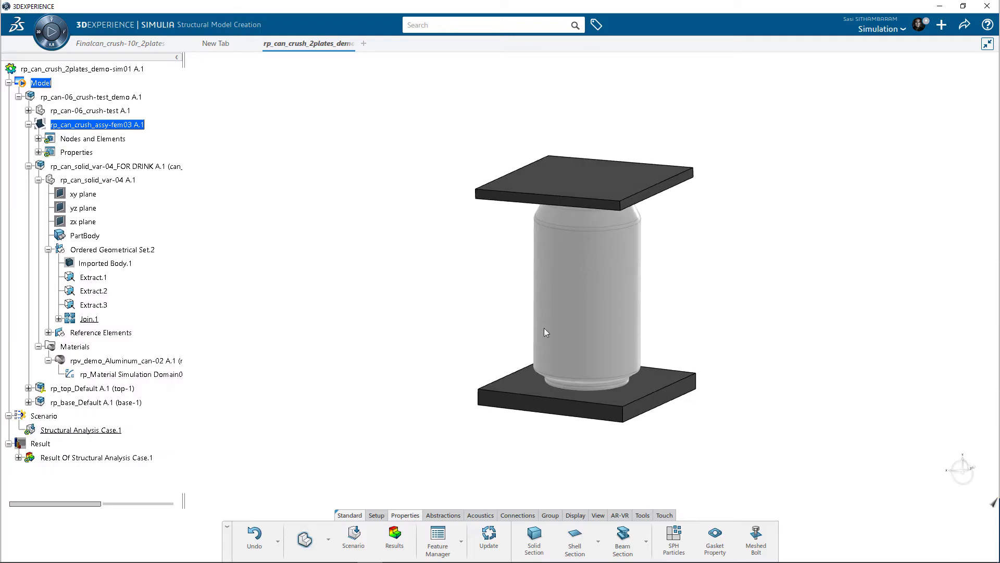
scroll(545, 329, "down", 4)
scroll(737, 339, "up", 2)
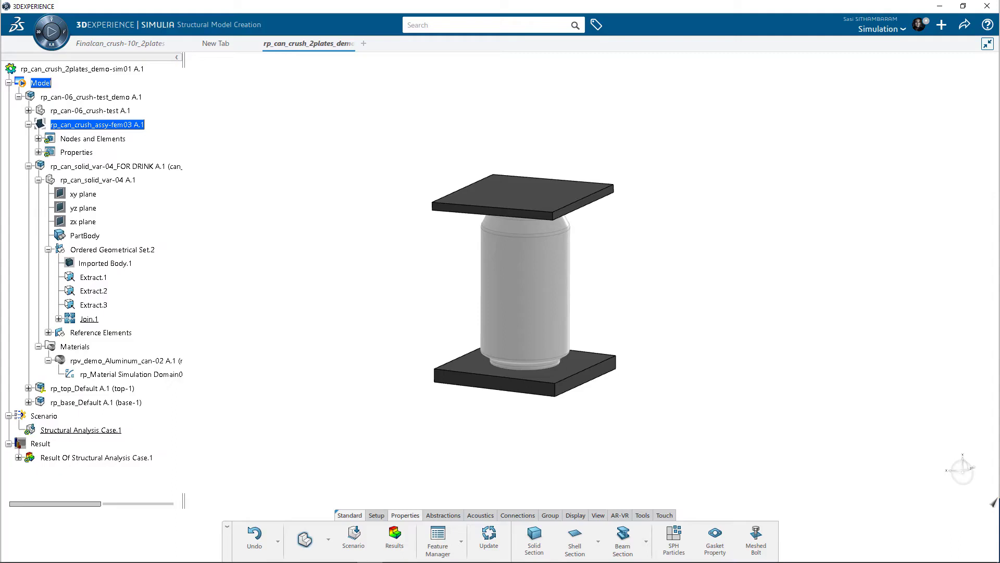
left_click(327, 539)
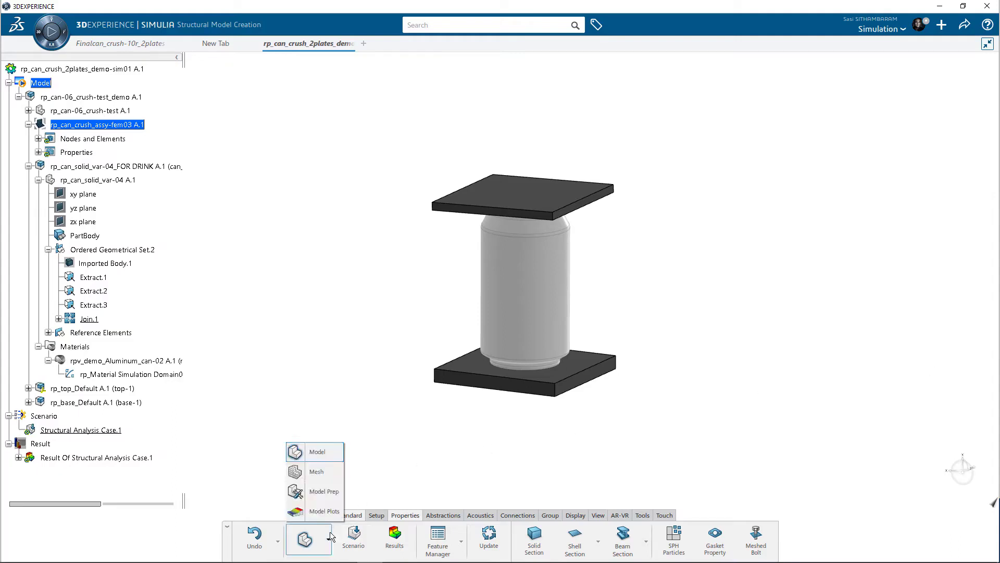
left_click(314, 512)
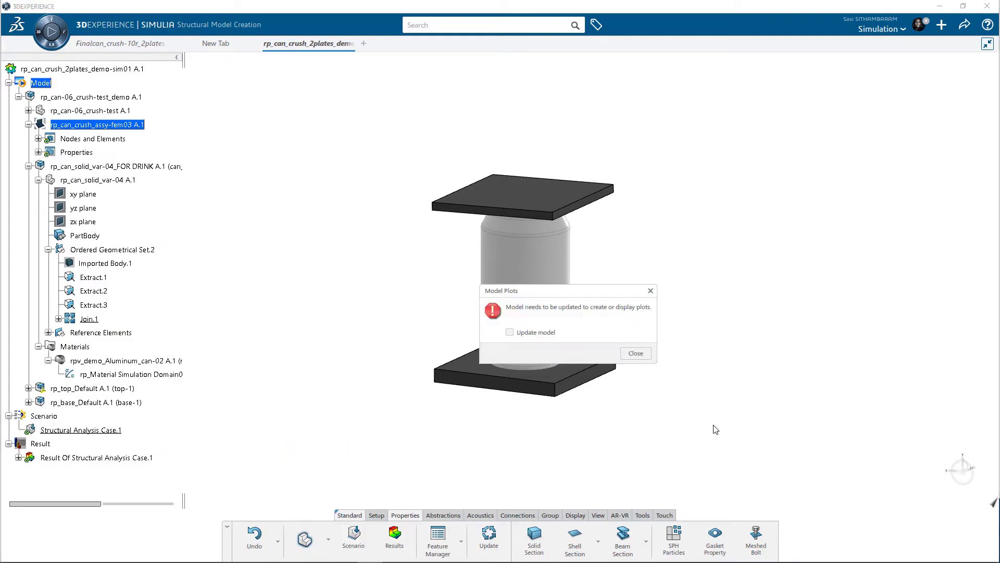
left_click(509, 334)
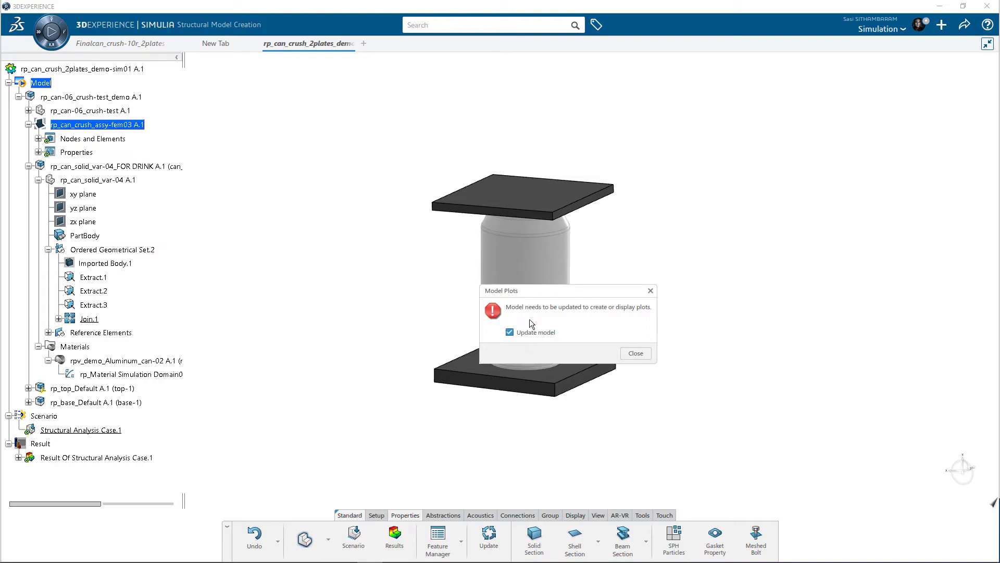
left_click(636, 354)
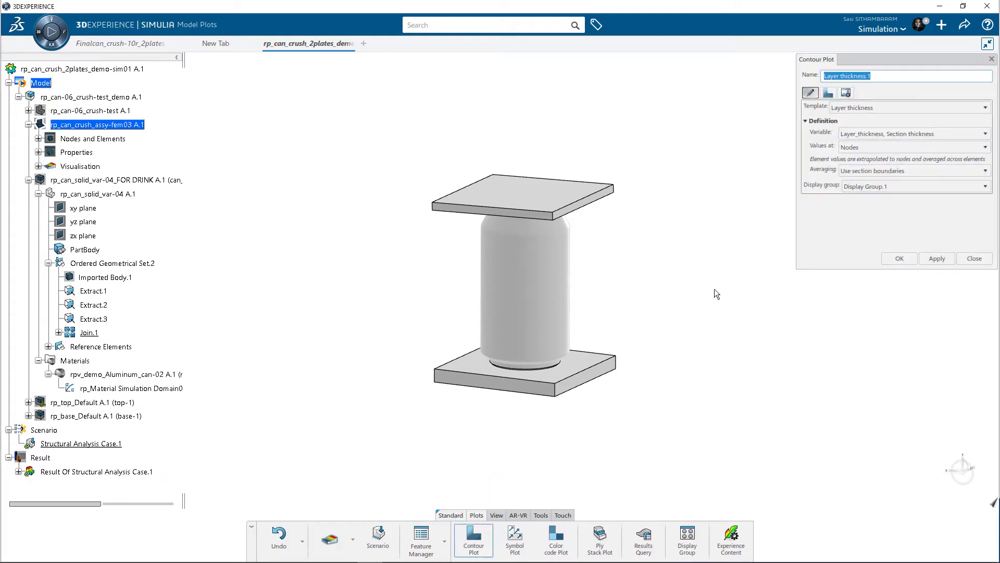
Set the layer thickness contour plot to no template, with section thickness values shown at element faces.
left_click(865, 109)
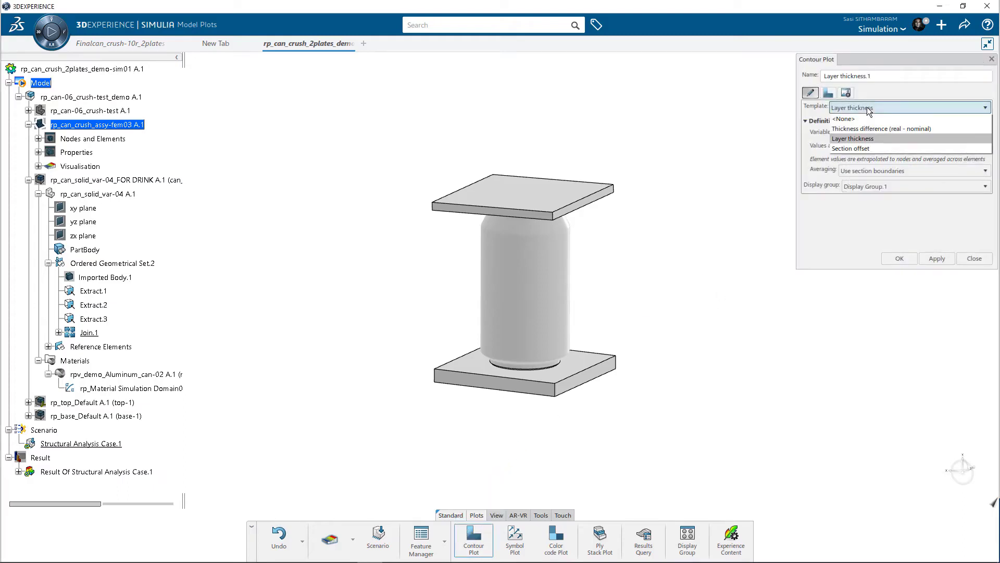
left_click(861, 117)
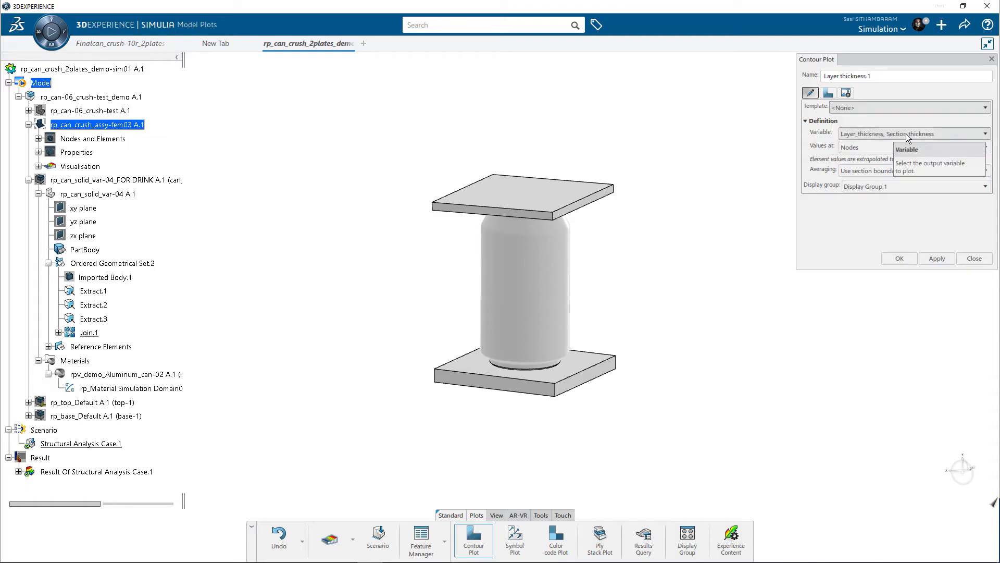
left_click(873, 148)
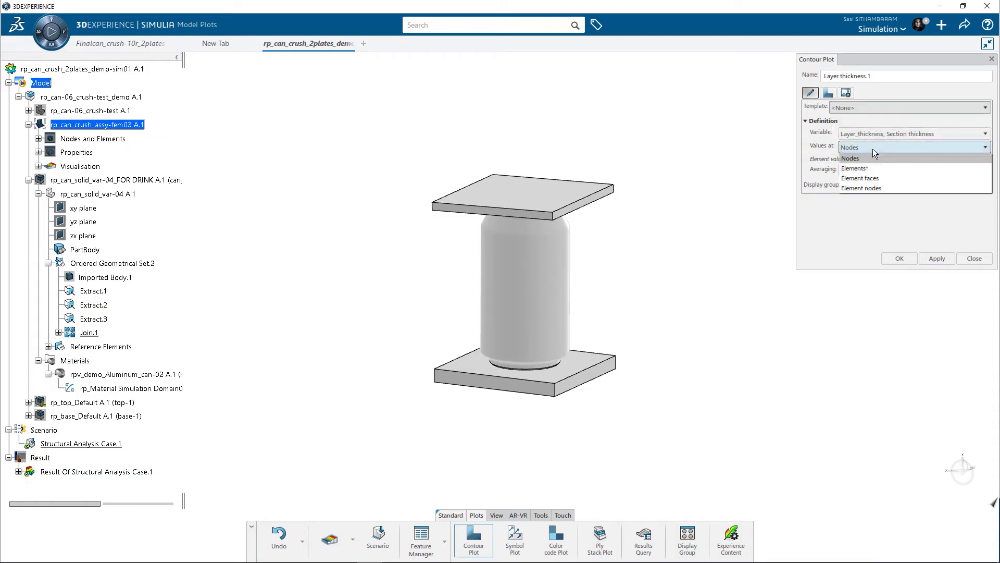
left_click(861, 178)
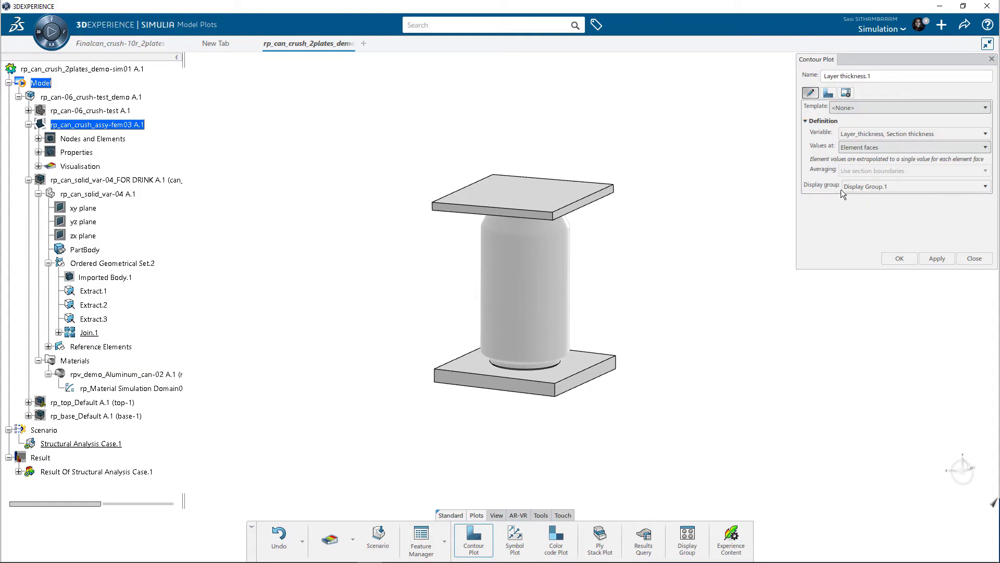
Show Mesh as the contour plot's visible edges and create the layer thickness plot.
left_click(845, 92)
left_click(866, 131)
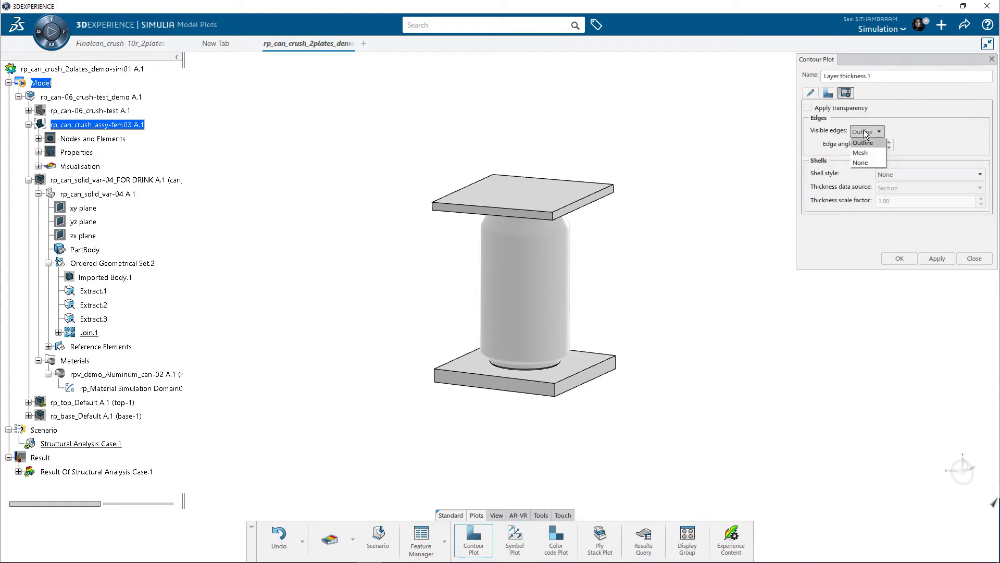
left_click(860, 152)
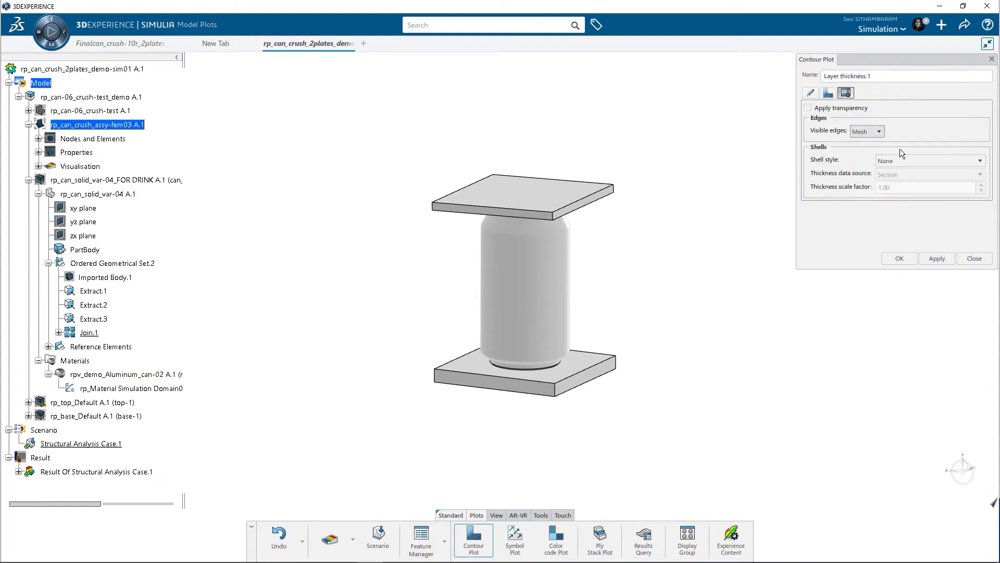
left_click(811, 94)
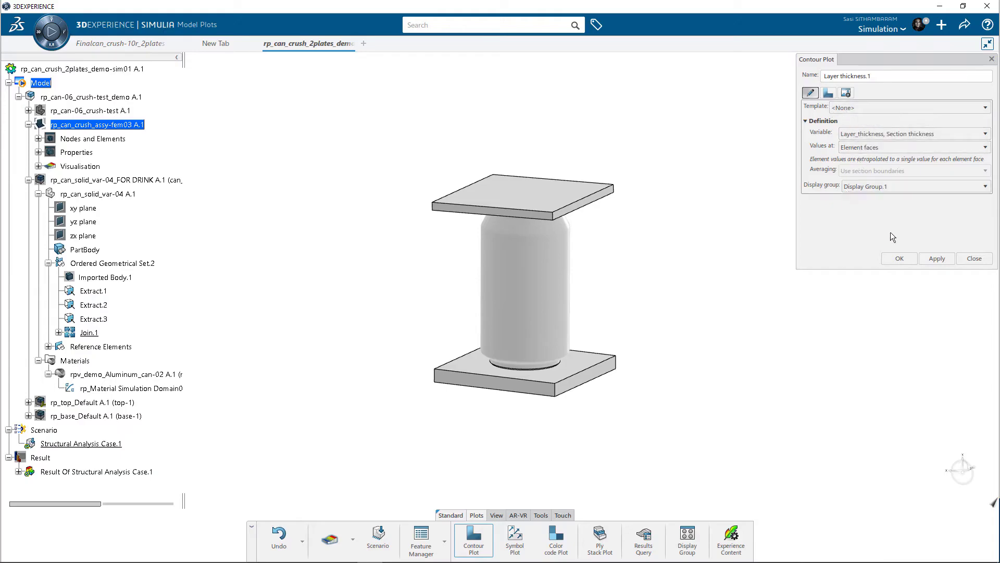
left_click(936, 258)
left_click(901, 260)
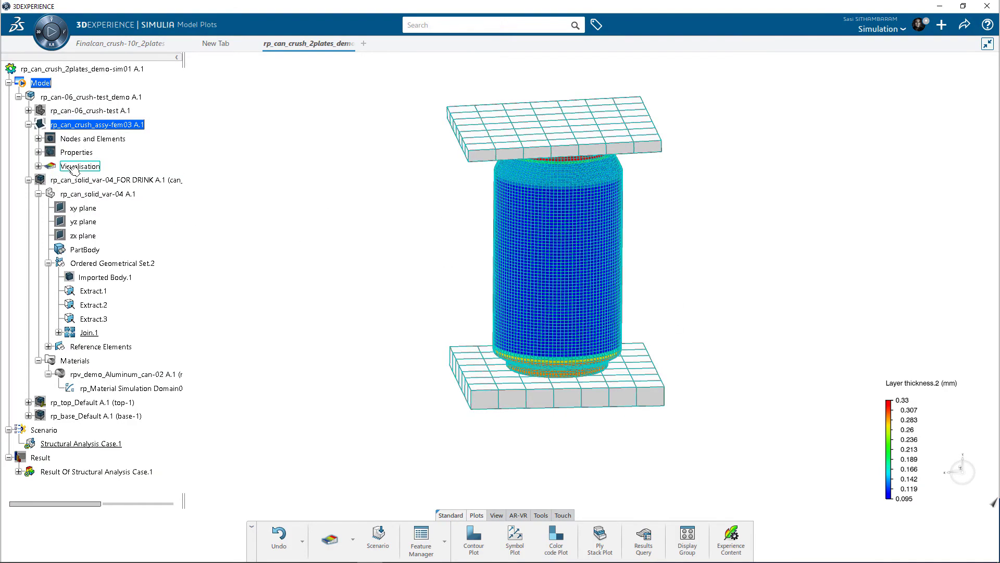
Deactivate the Layer thickness.2 plot under the finite element model's visualisation so the plain geometry is displayed again.
left_click(39, 166)
left_click(57, 180)
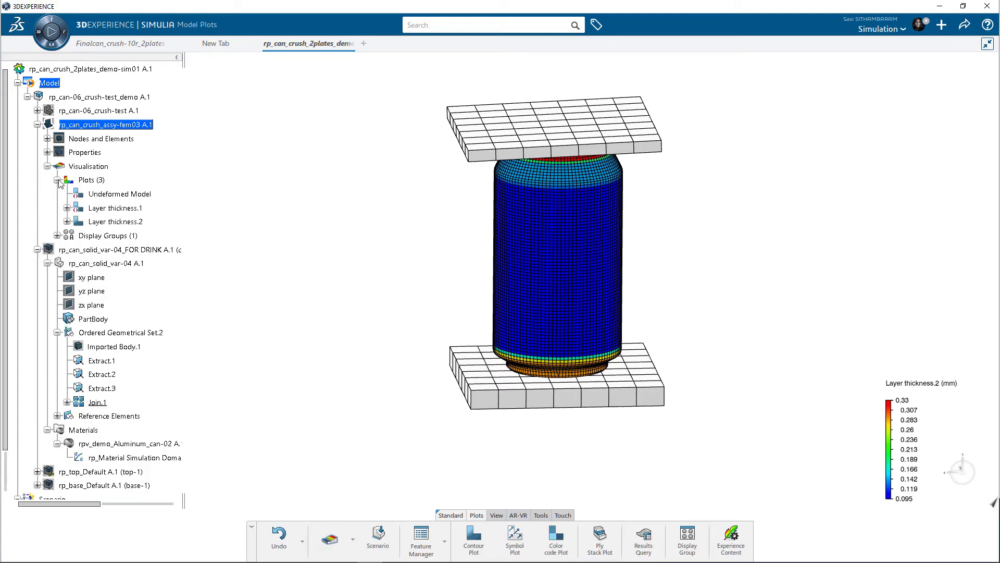
left_click(111, 224)
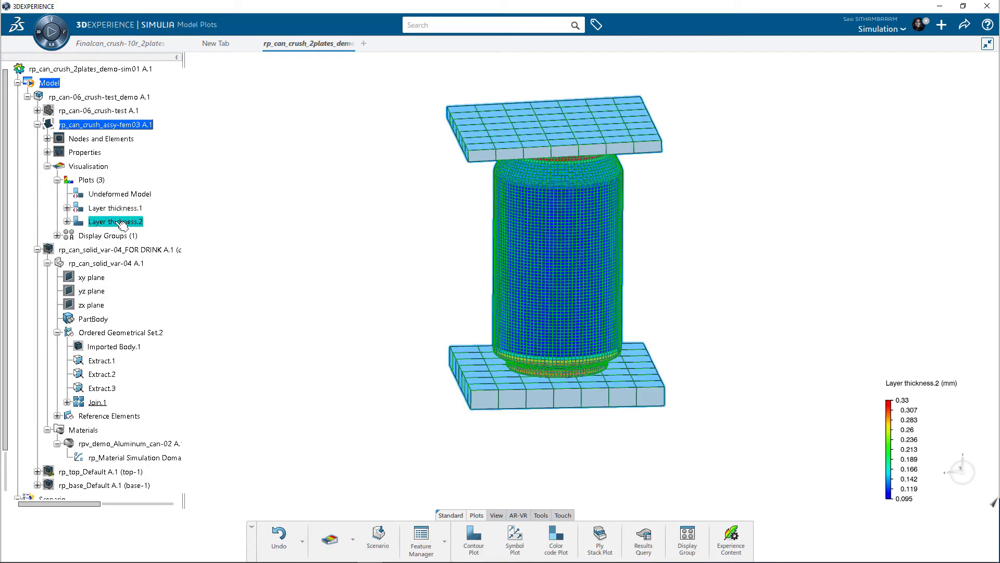
right_click(116, 222)
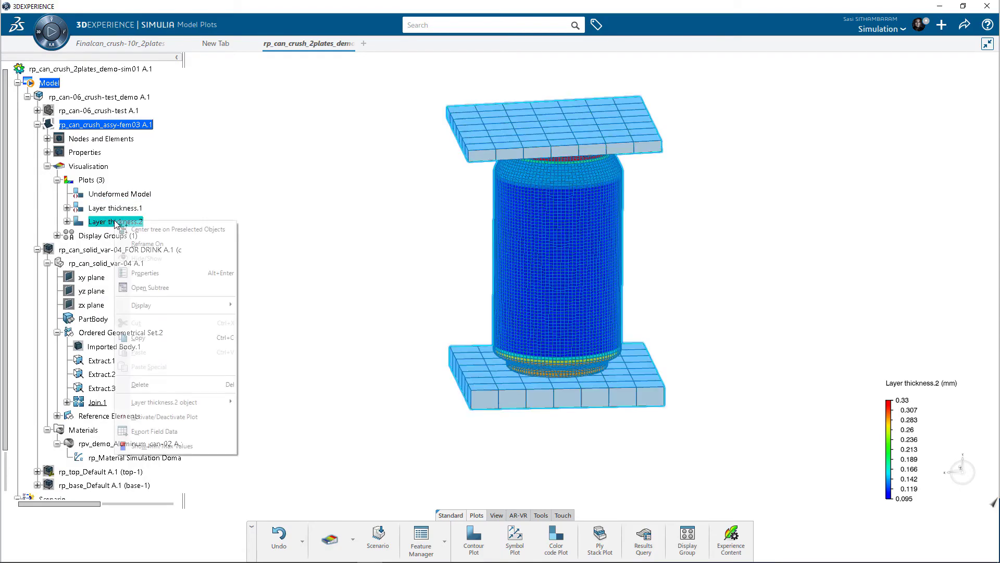
left_click(164, 416)
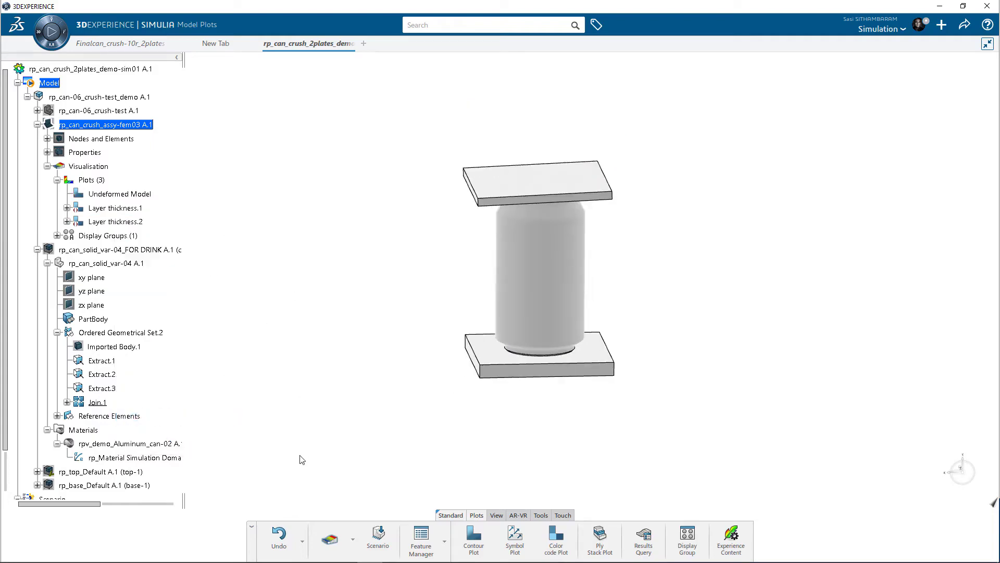
Switch to Mechanical Scenario Creation and add an explicit dynamic step with a step time of 0.04 and Improved DT method turned off.
left_click(377, 537)
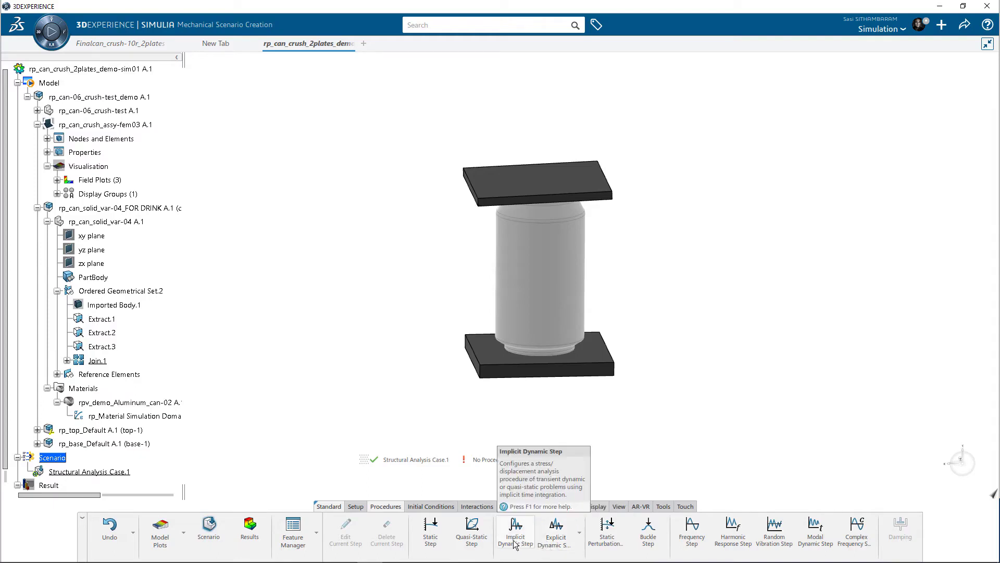
left_click(554, 542)
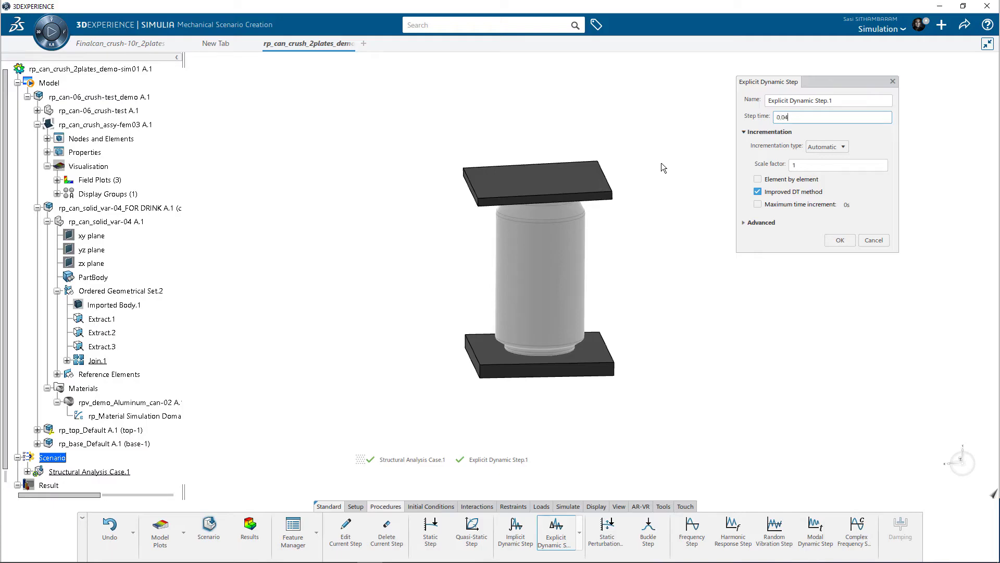
type("0.04")
left_click(757, 191)
left_click(839, 243)
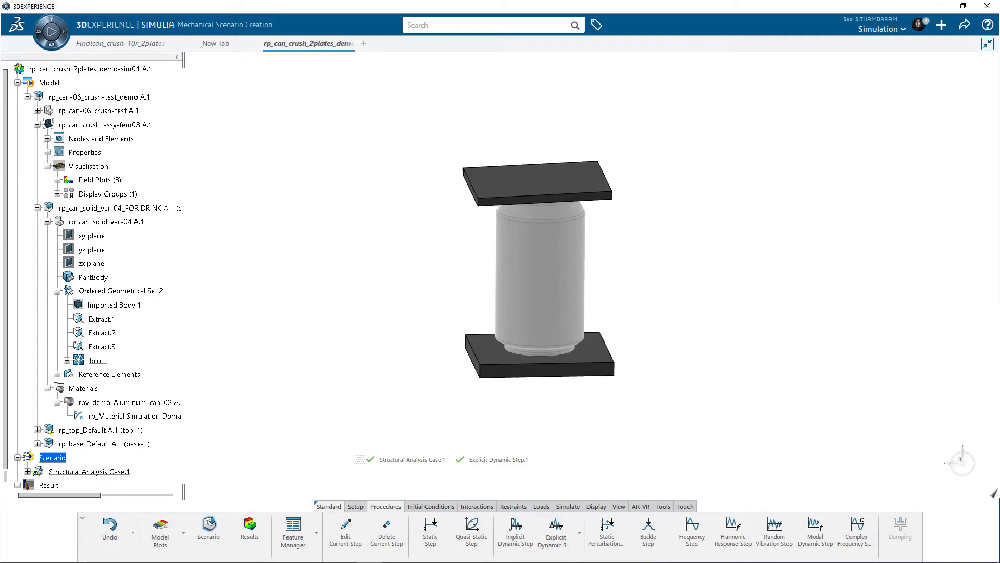
Start a mass scaling for the whole model, applied Throughout the Step with a target time increment of 7e-007s.
left_click(580, 532)
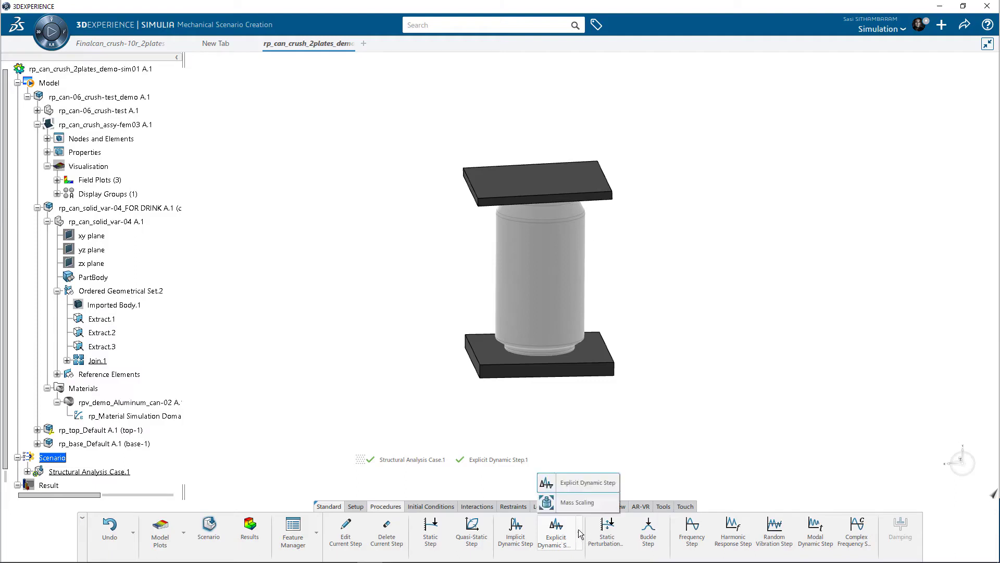
left_click(581, 502)
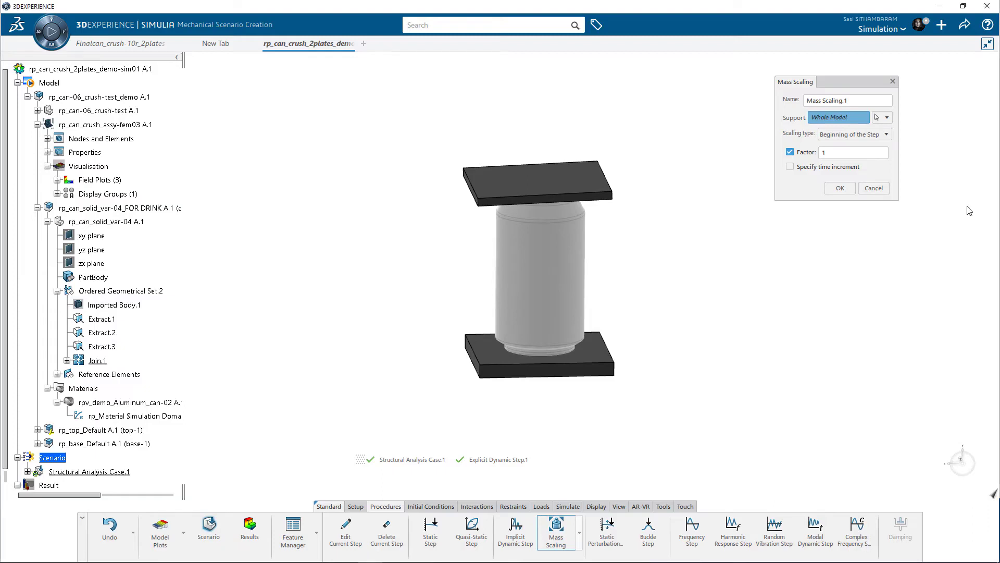
left_click(859, 133)
left_click(865, 156)
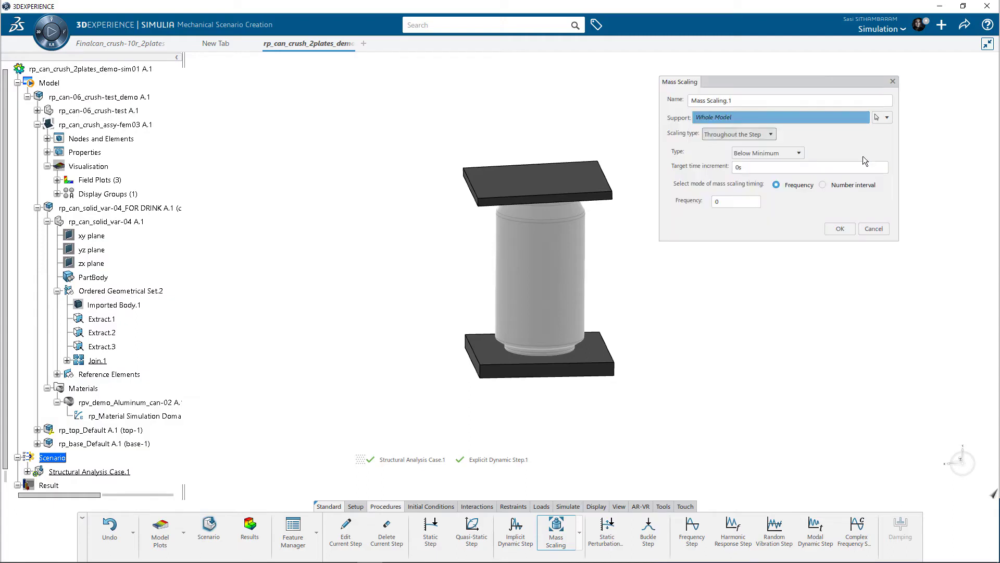
left_click(802, 166)
type("7")
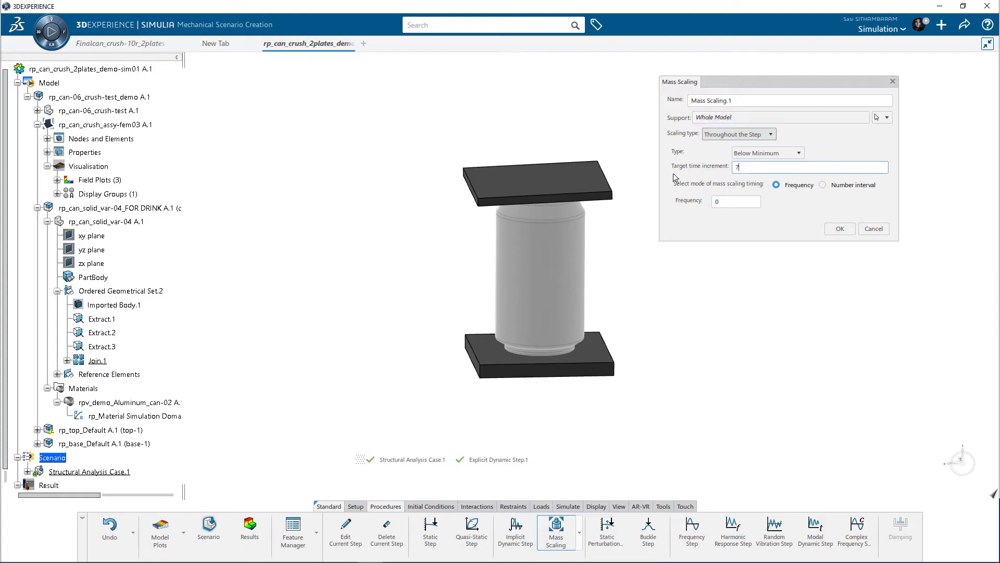
type("e-007s")
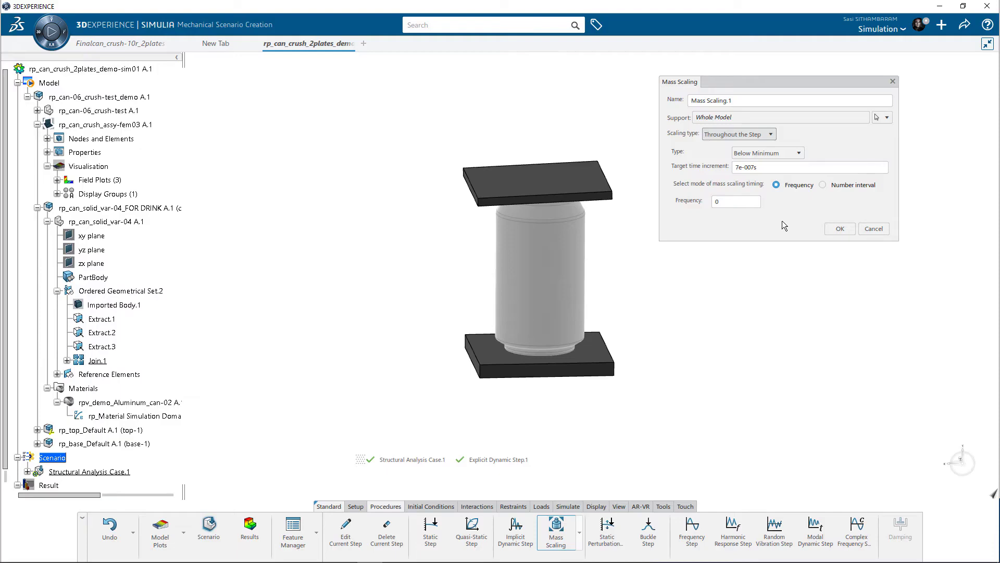
Set the mass scaling frequency to 500 and accept the mass scaling definition.
double_click(717, 202)
type("500")
left_click(765, 246)
left_click_drag(749, 83, 764, 91)
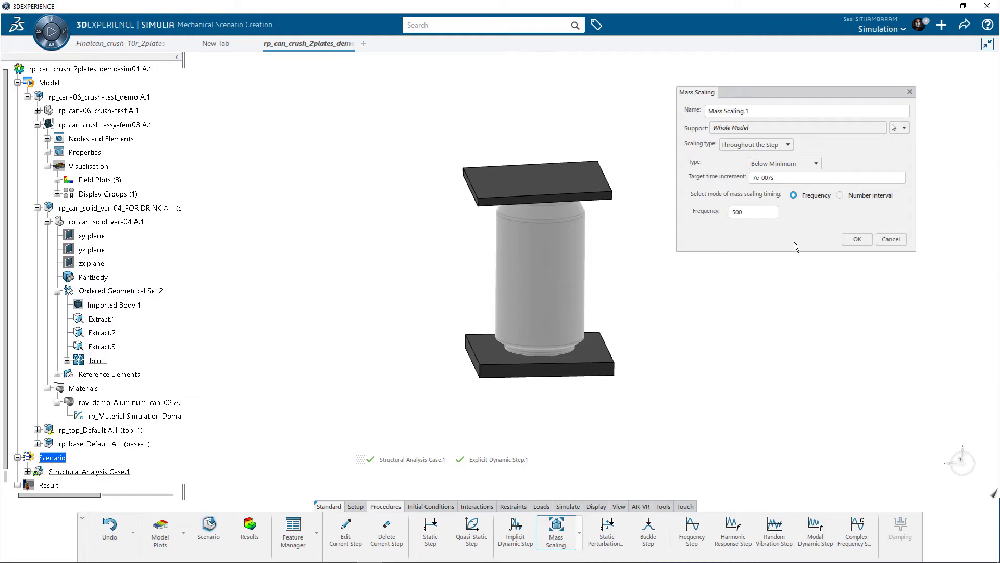
left_click(864, 242)
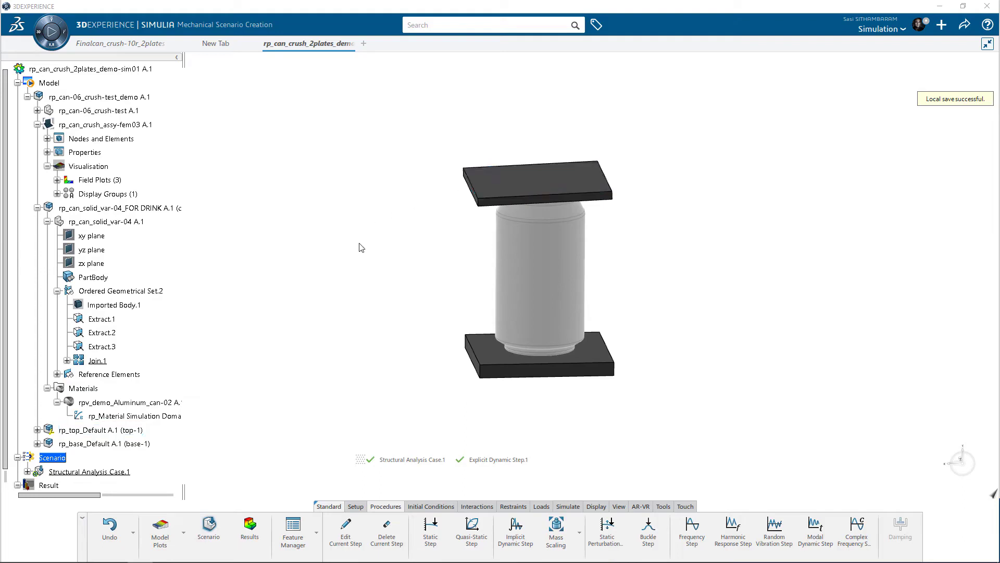
Switch to Structural Model Creation and start a Coupling with the upper face of the top plate as its first support.
scroll(422, 245, "up", 1)
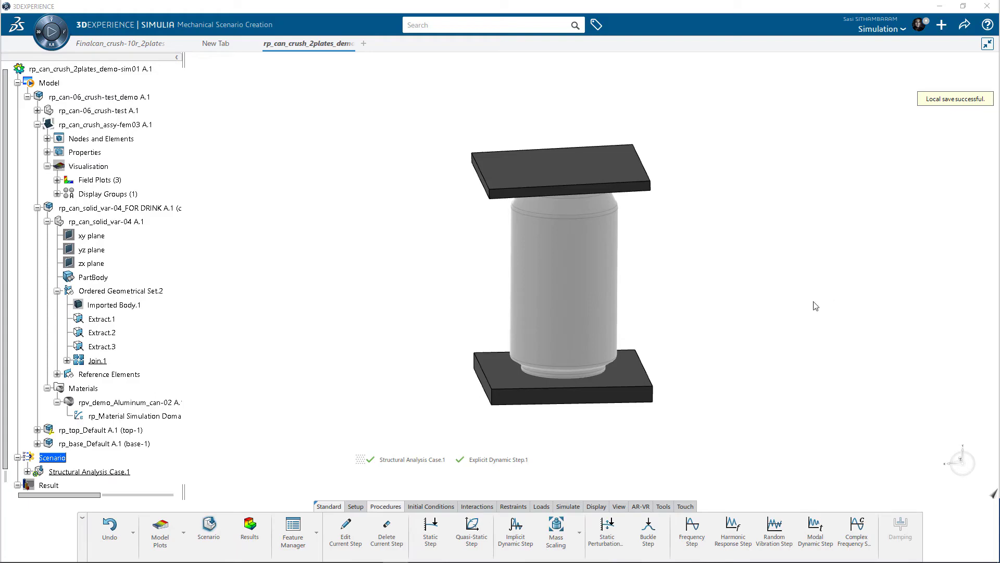
left_click(183, 529)
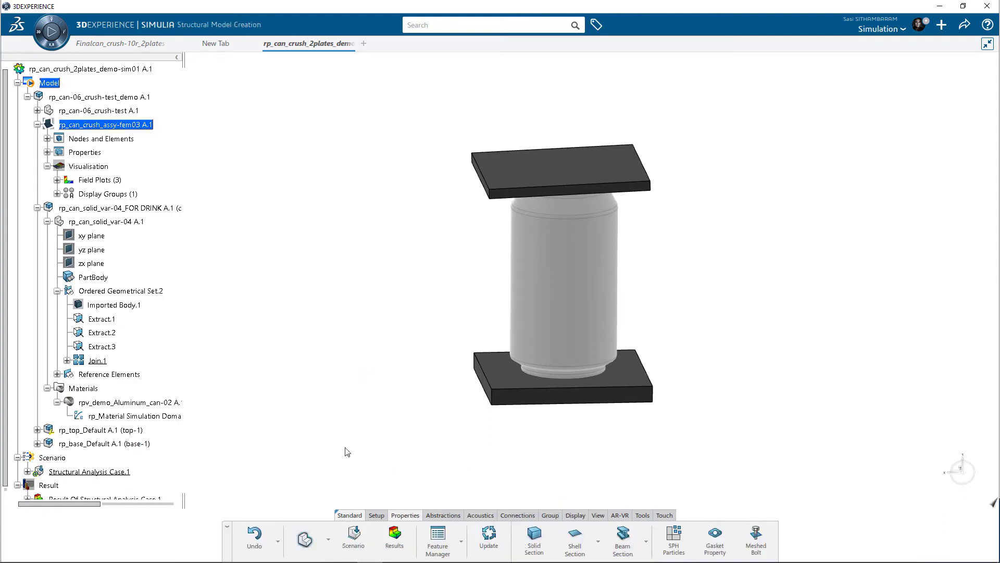
left_click(510, 516)
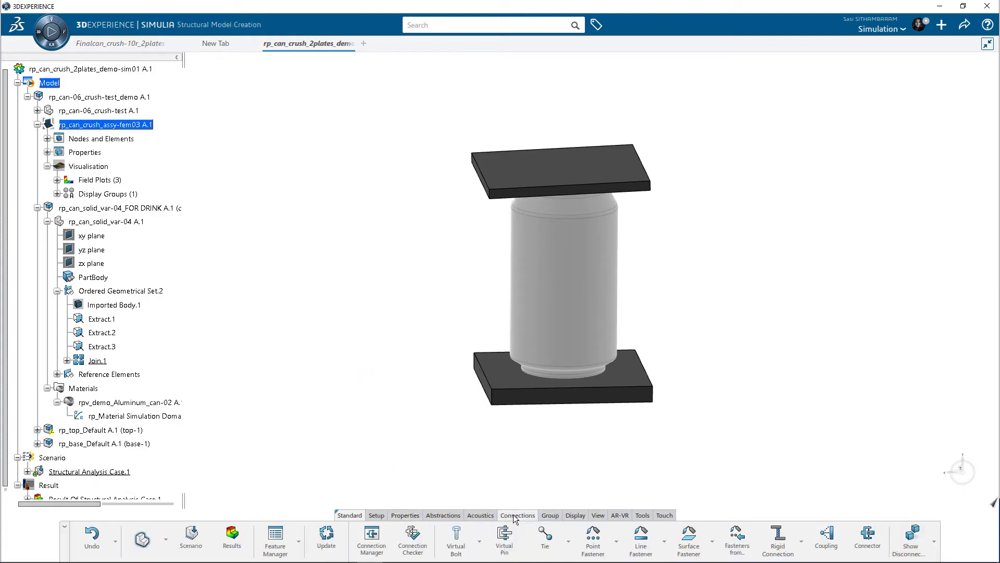
left_click(827, 541)
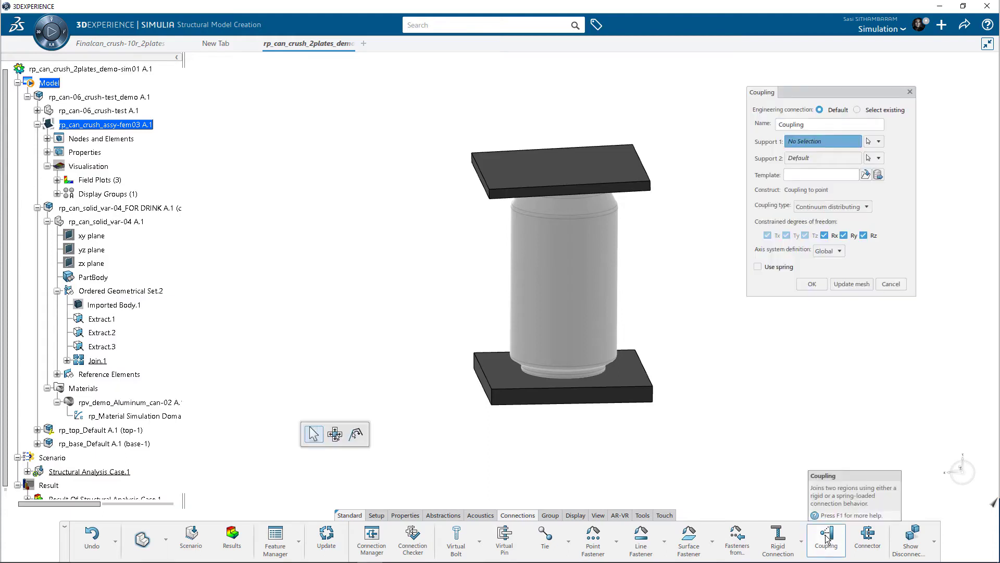
left_click(606, 173)
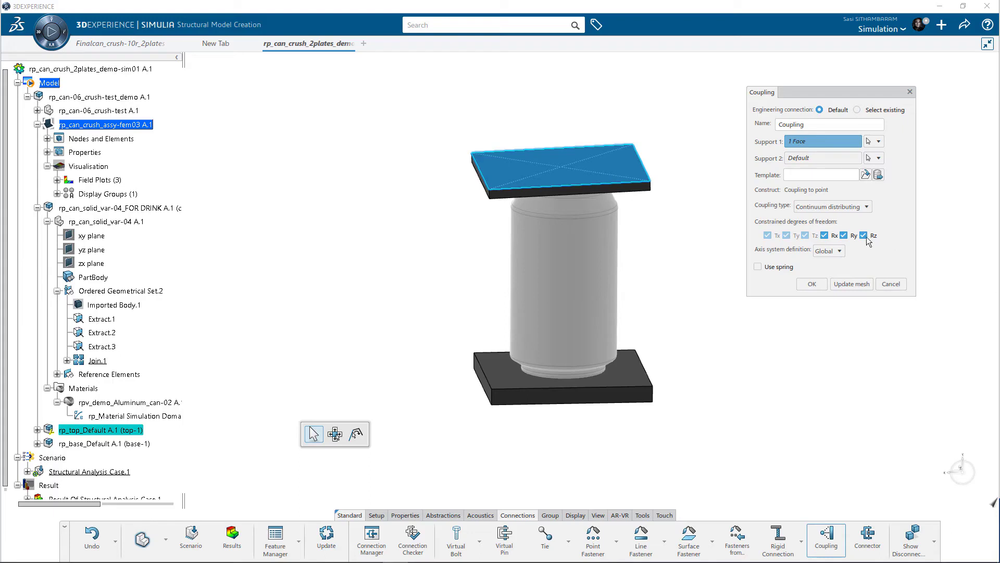
Set the top plate's coupling type to Kinematic and accept the coupling.
left_click(847, 203)
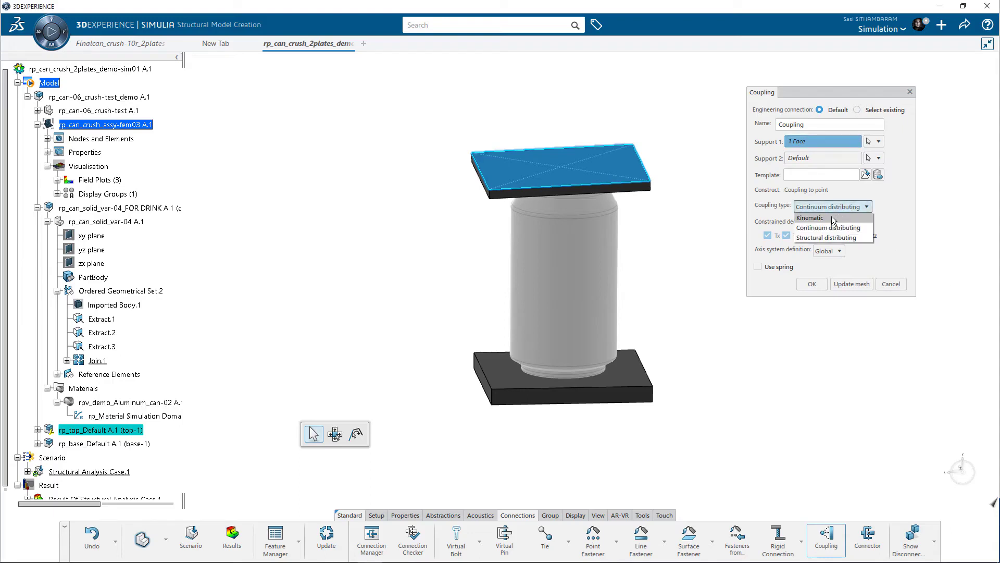
left_click(831, 216)
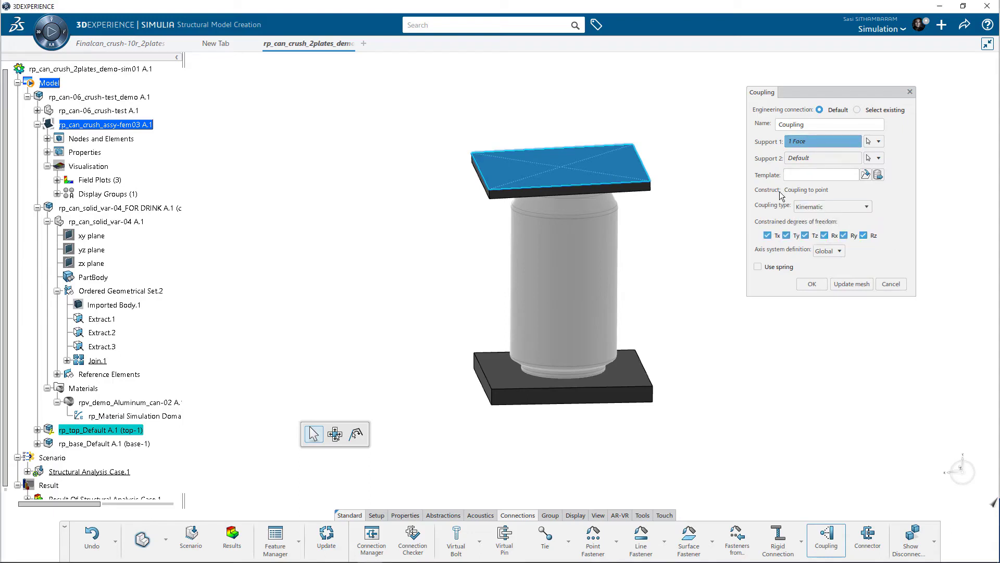
left_click(814, 283)
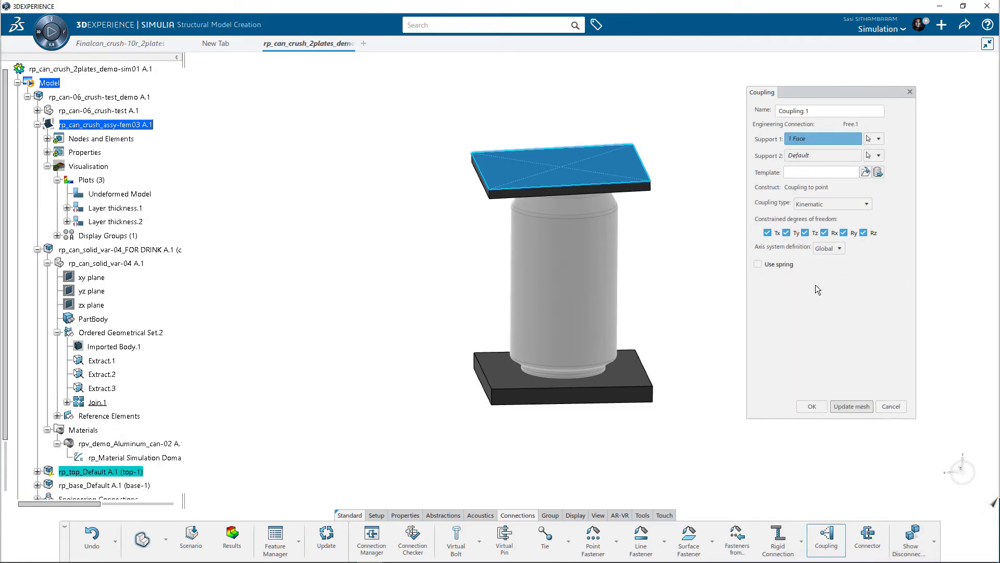
left_click(812, 407)
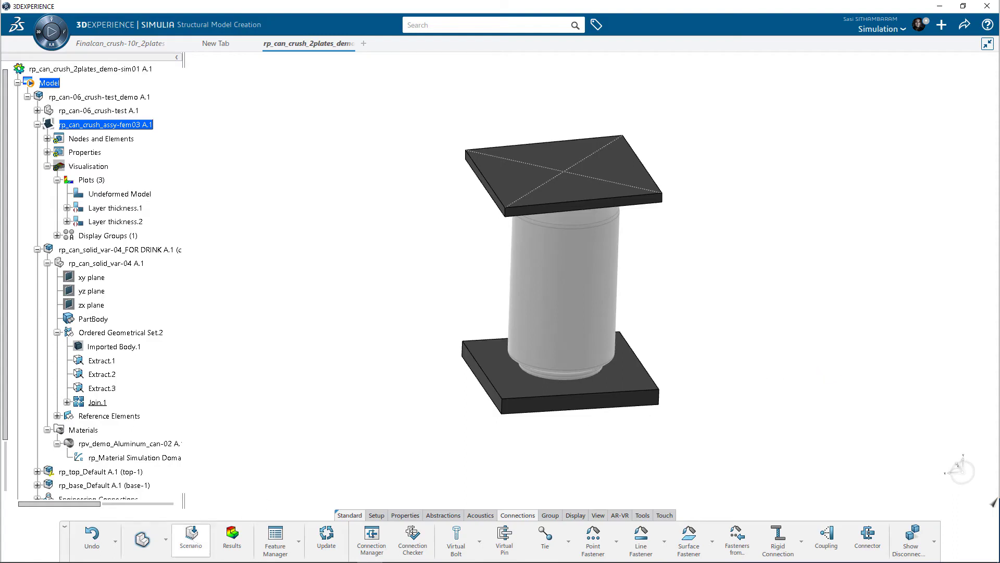
Switch to Mechanical Scenario Creation and start a Smooth Step Amplitude for the loading curve.
left_click(190, 537)
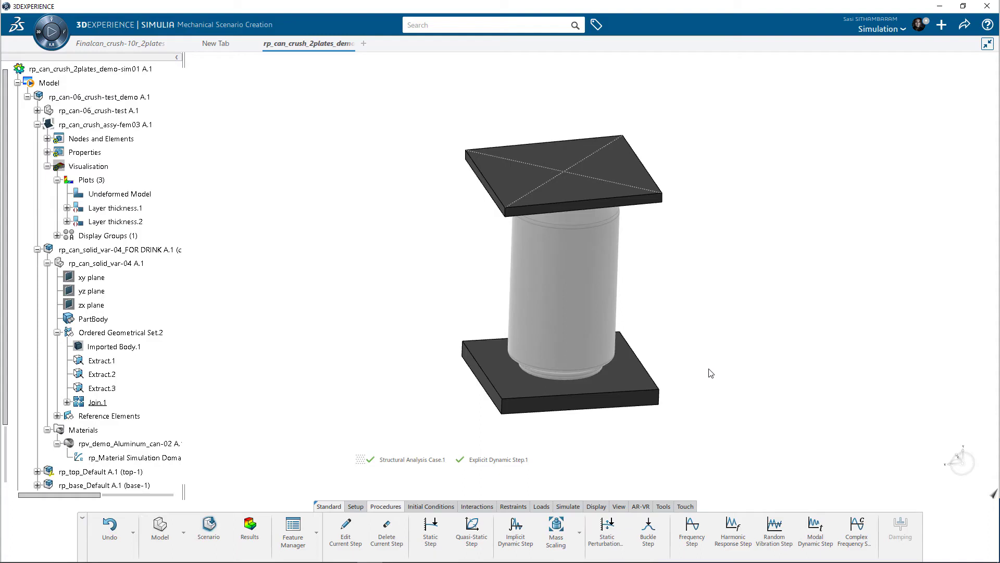
middle_click_drag(732, 381, 730, 379)
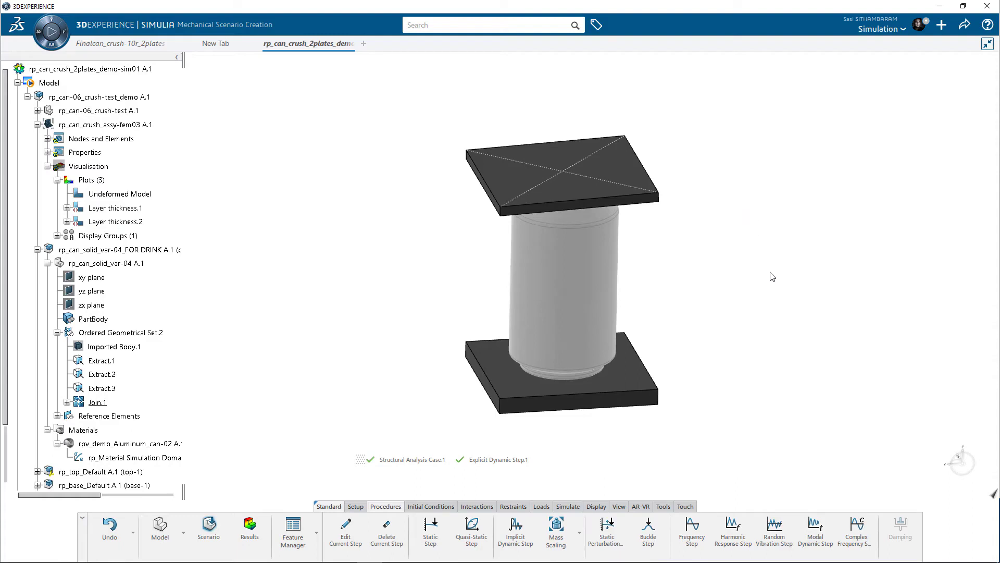
left_click(355, 507)
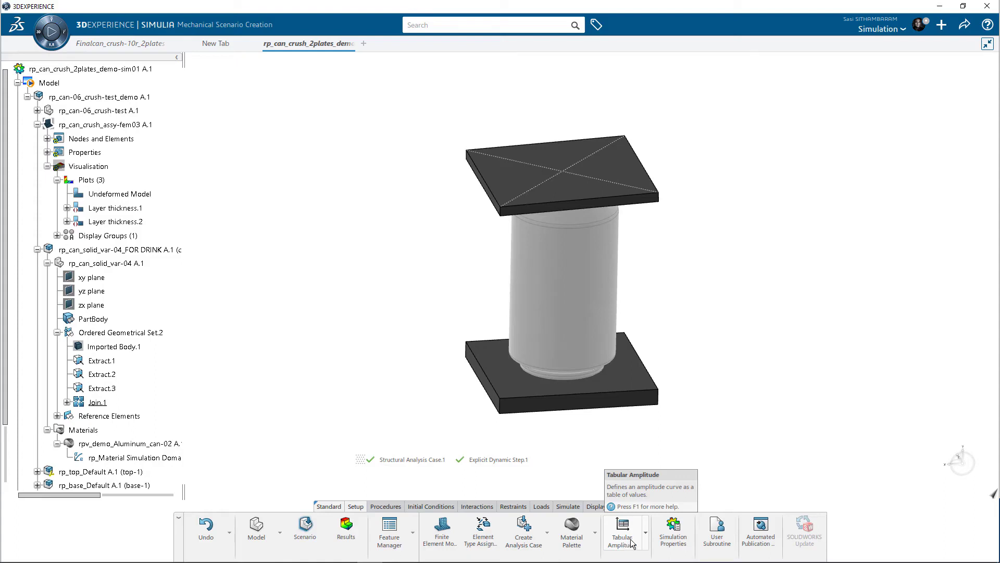
left_click(646, 536)
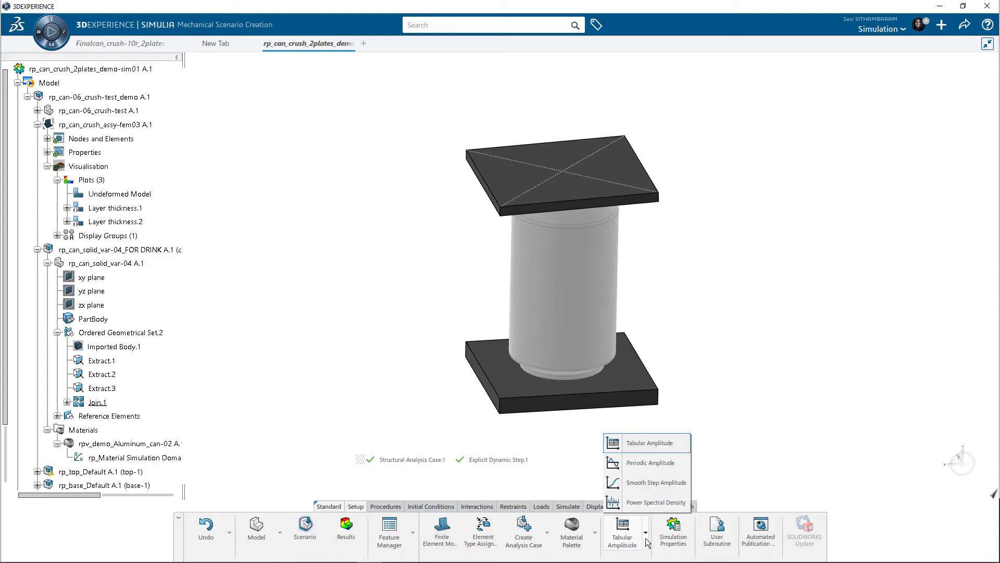
left_click(648, 483)
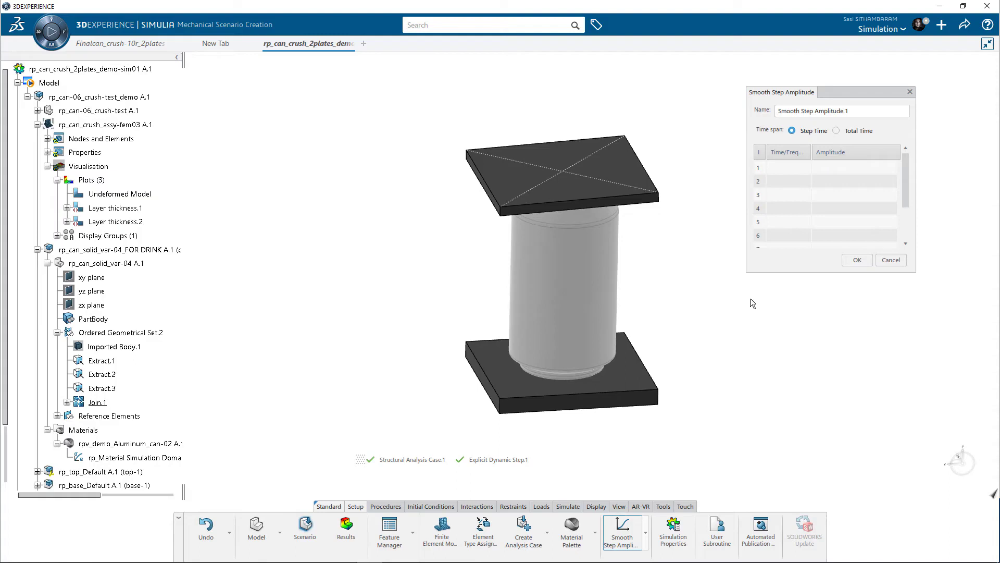
Define the smooth step amplitude with amplitude 0 at time 0 and amplitude 1 at time 0.04, and accept it.
left_click(780, 167)
left_click(780, 169)
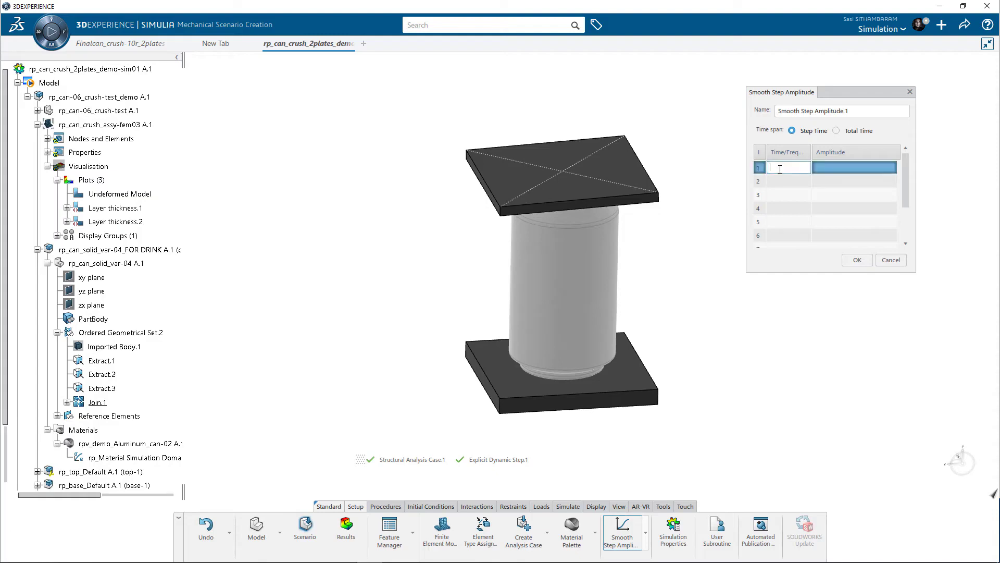
type("0")
left_click(827, 165)
type("0")
left_click(779, 180)
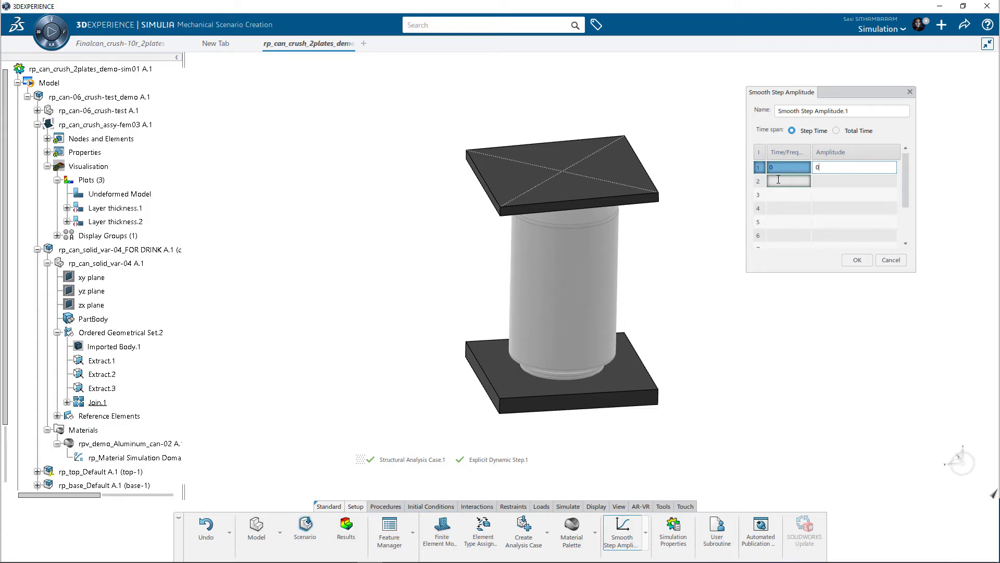
type("0")
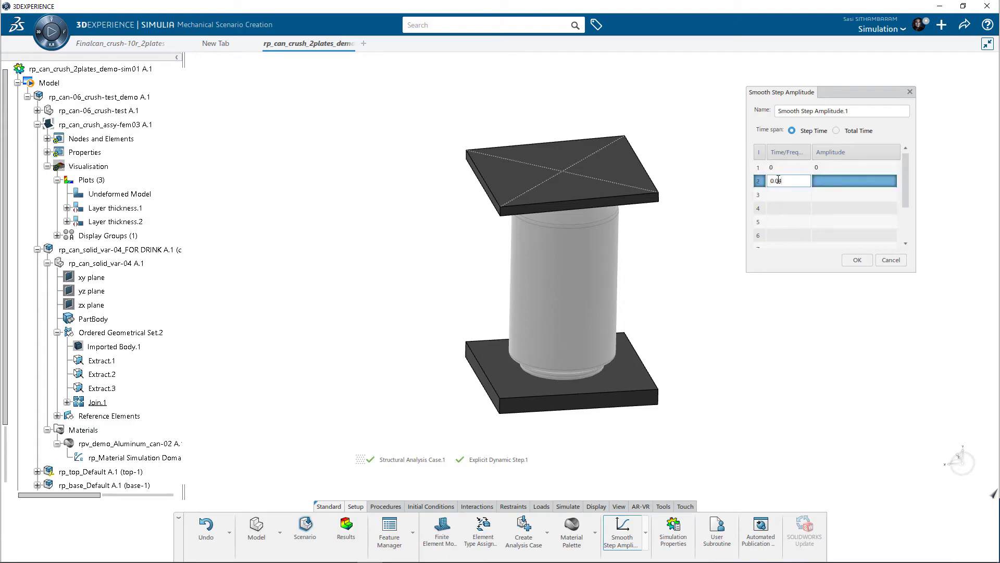
type(".04")
left_click(841, 179)
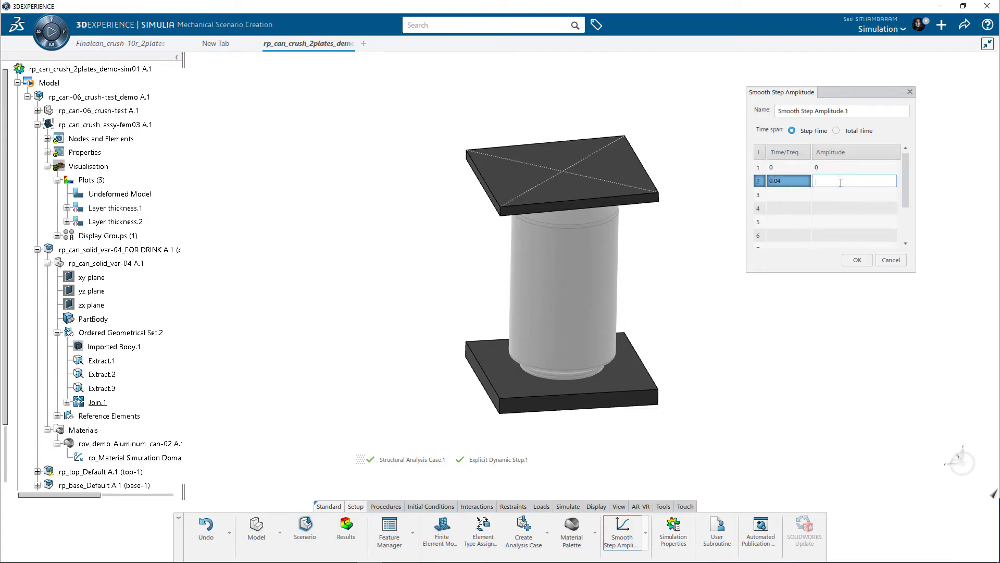
type("1")
key("Return")
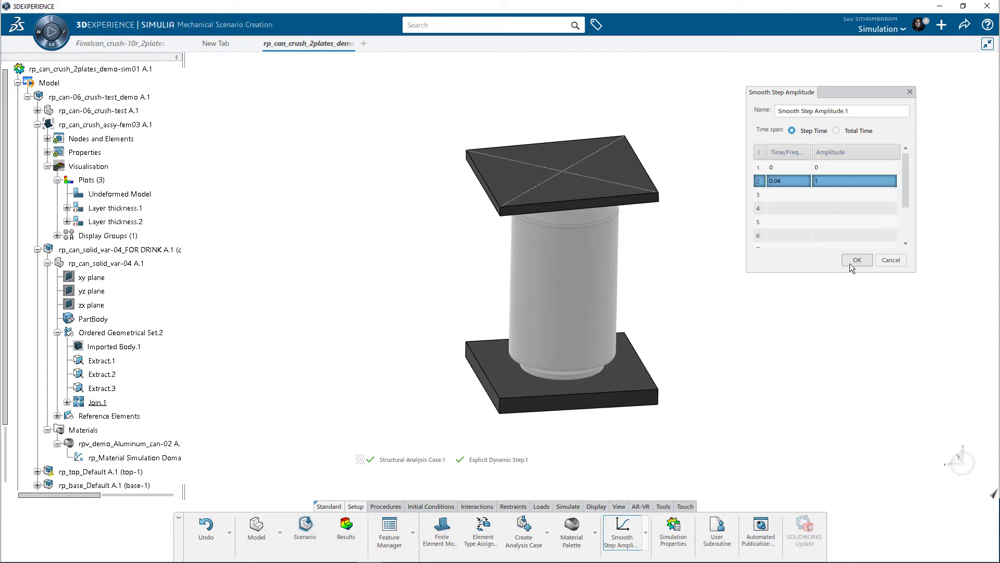
left_click(855, 261)
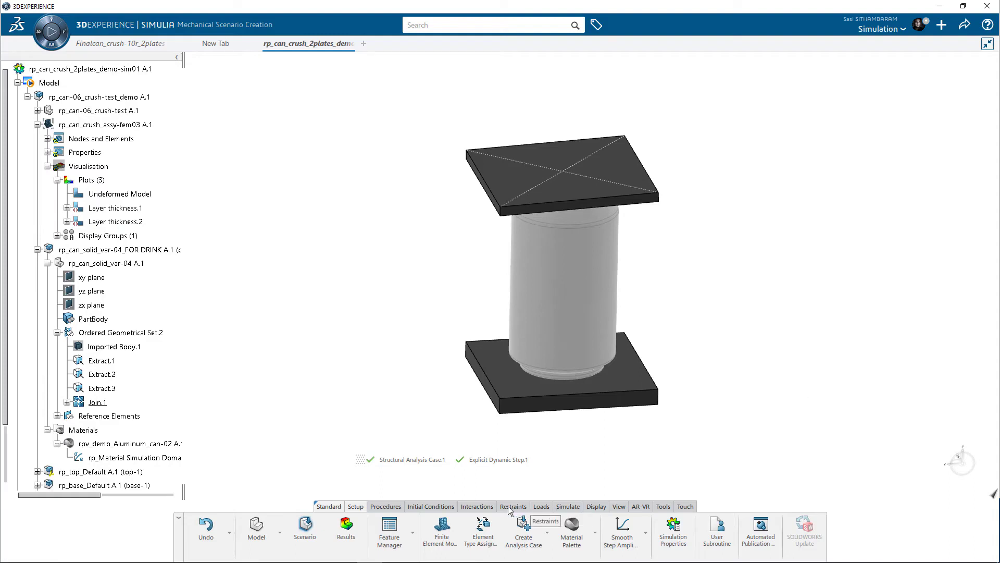
Start an Applied Translation load with the top plate's coupling connection as its support.
left_click(486, 507)
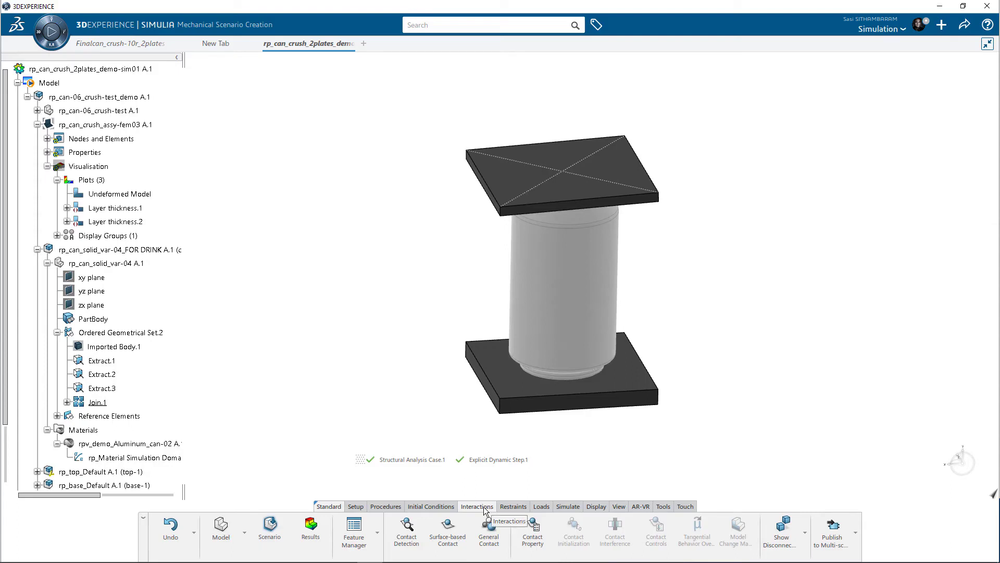
left_click(513, 507)
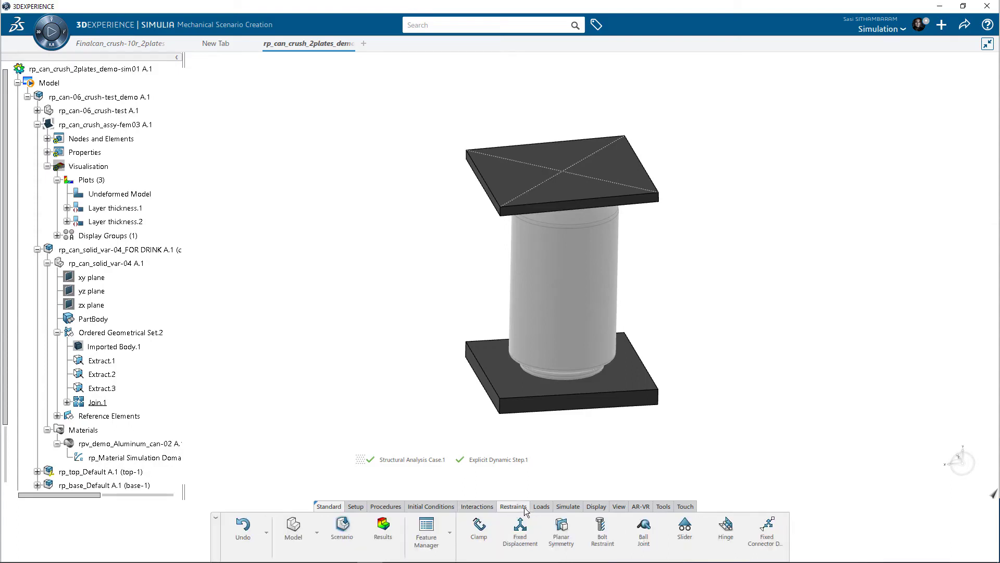
left_click(539, 506)
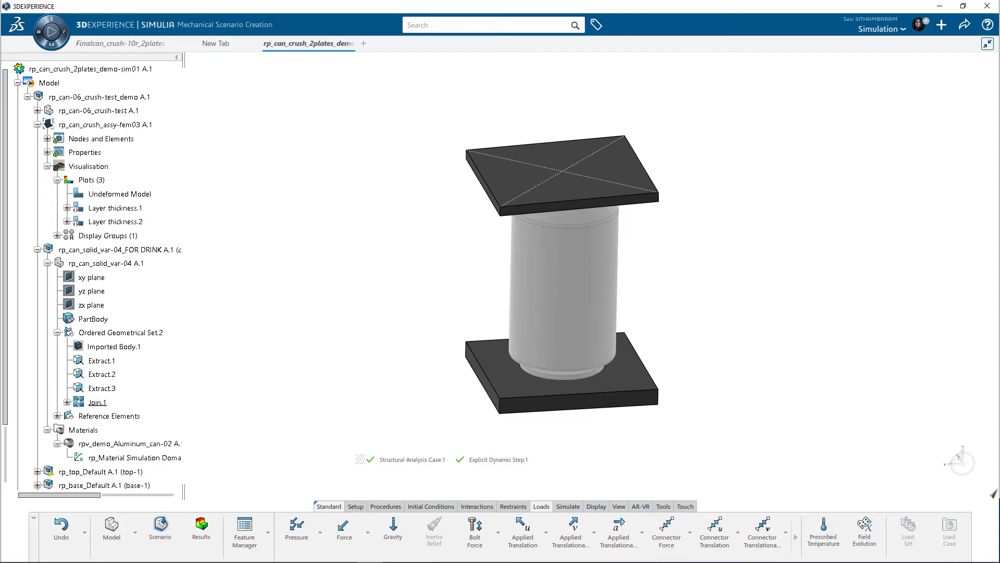
left_click(523, 540)
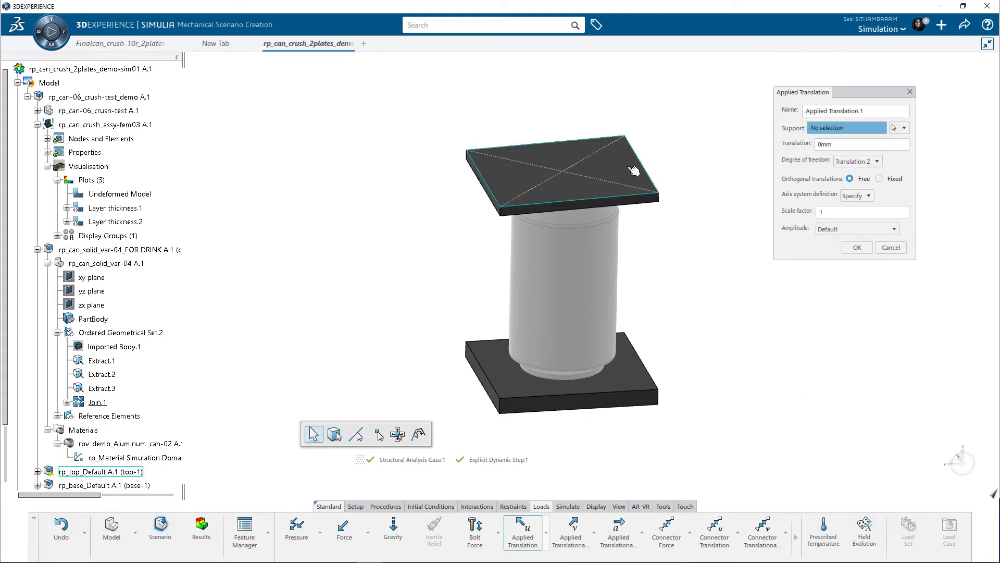
left_click(905, 128)
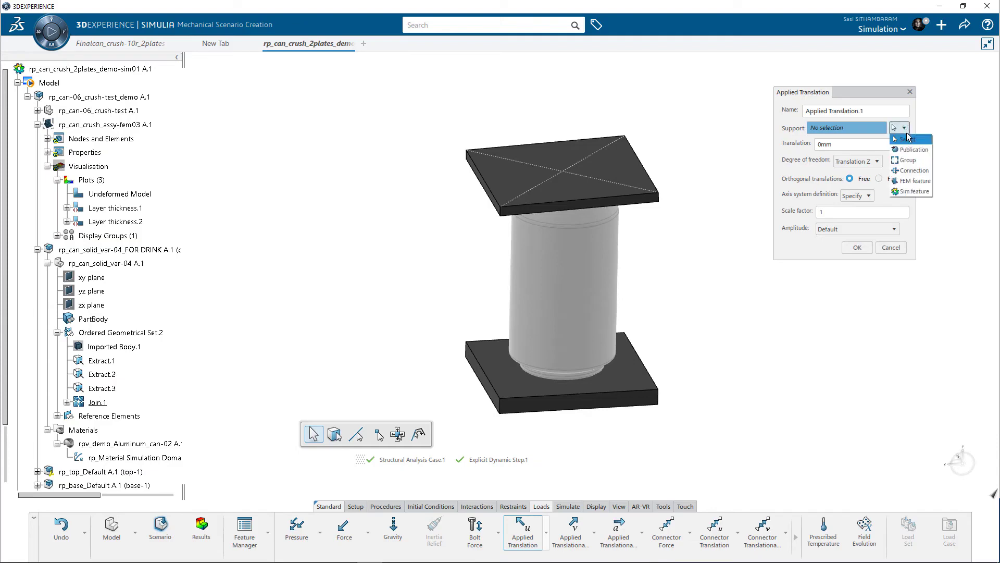
left_click(909, 173)
left_click(458, 281)
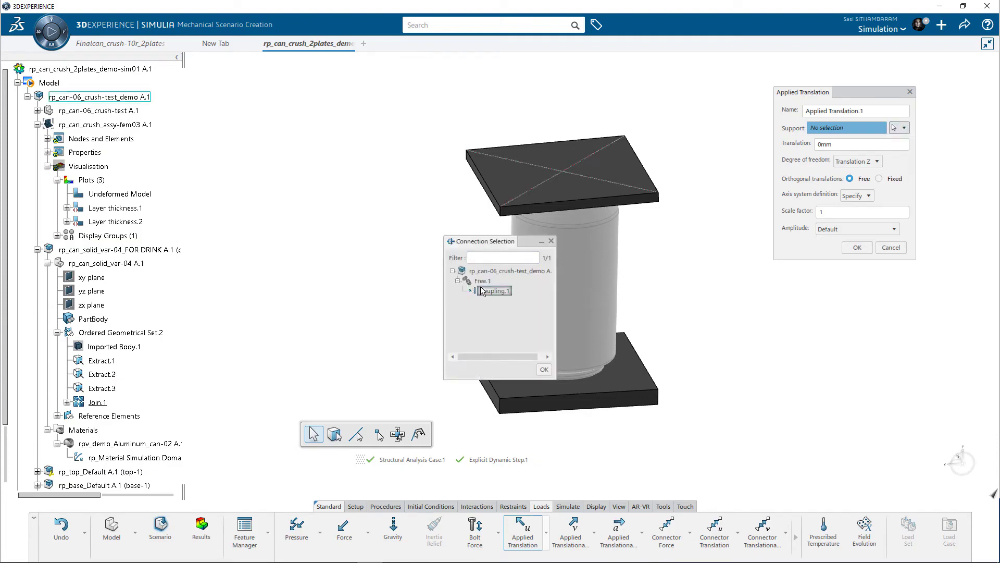
left_click(487, 292)
left_click(542, 369)
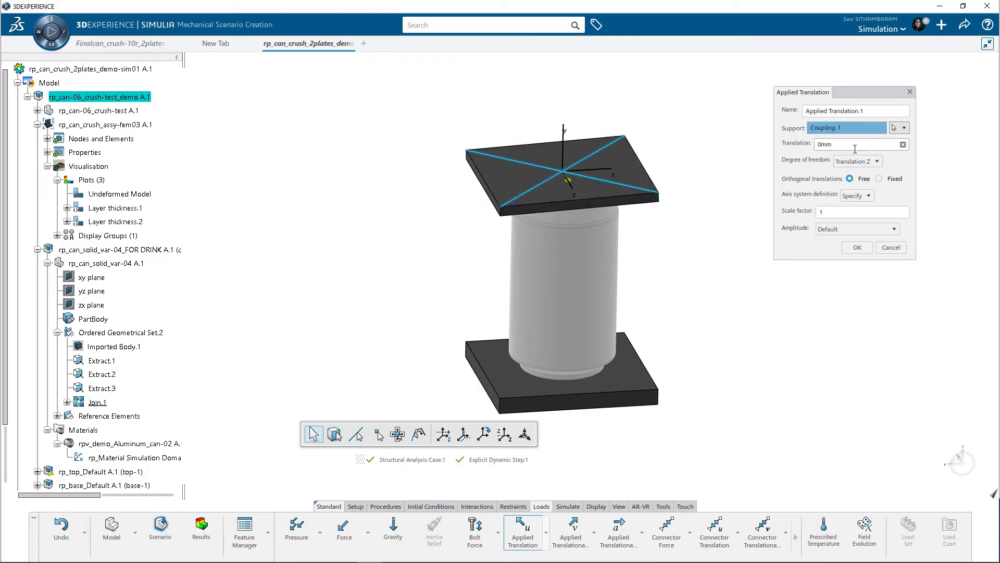
Set the applied translation's degree of freedom to Translation Y and its value to -100 mm.
left_click(877, 162)
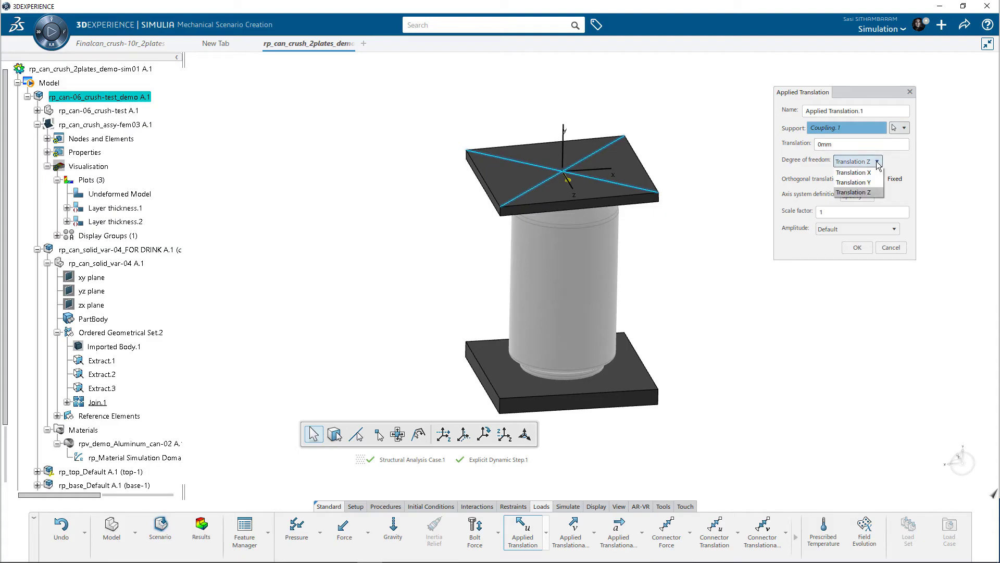
left_click(865, 183)
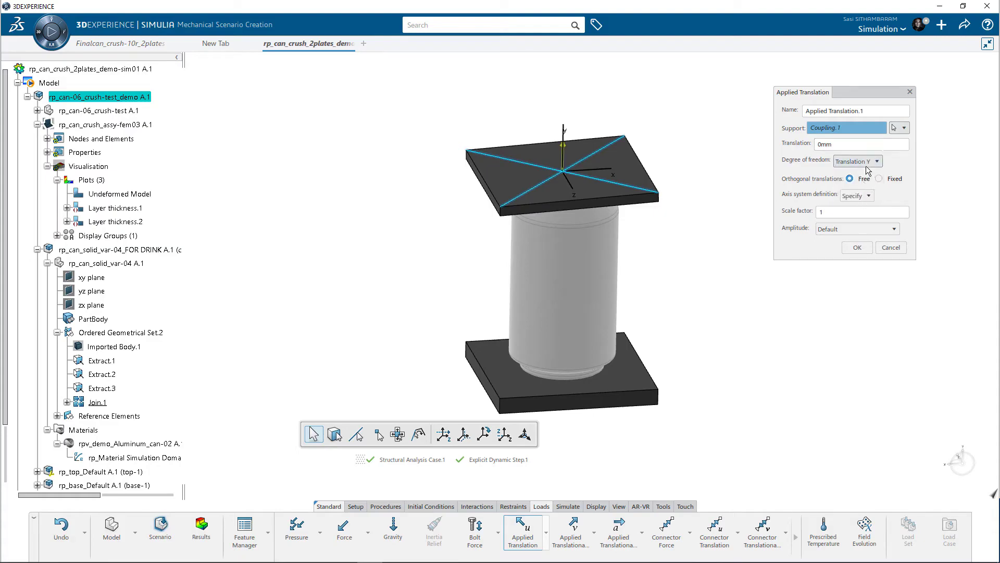
left_click(854, 145)
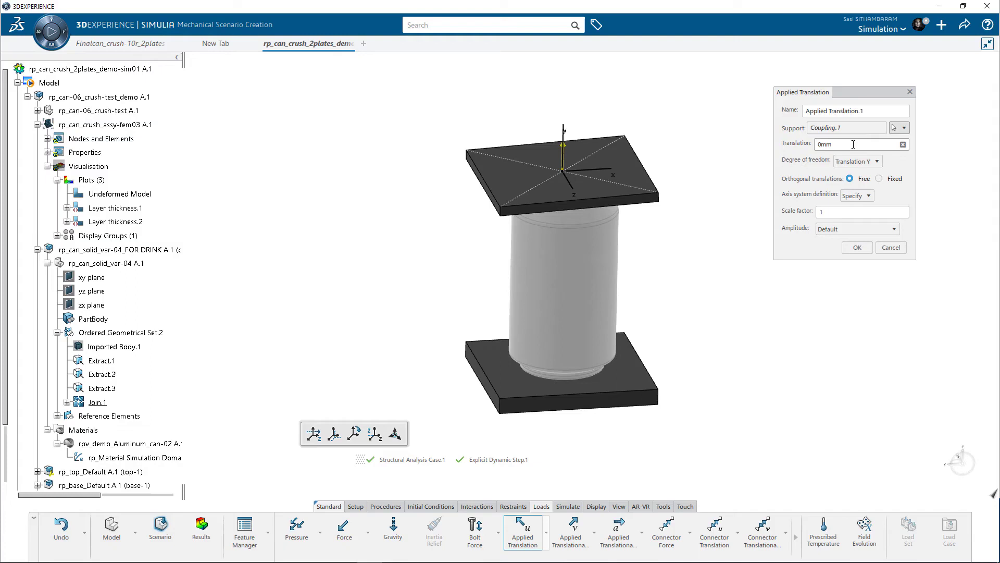
double_click(824, 144)
type("-100")
left_click(732, 211)
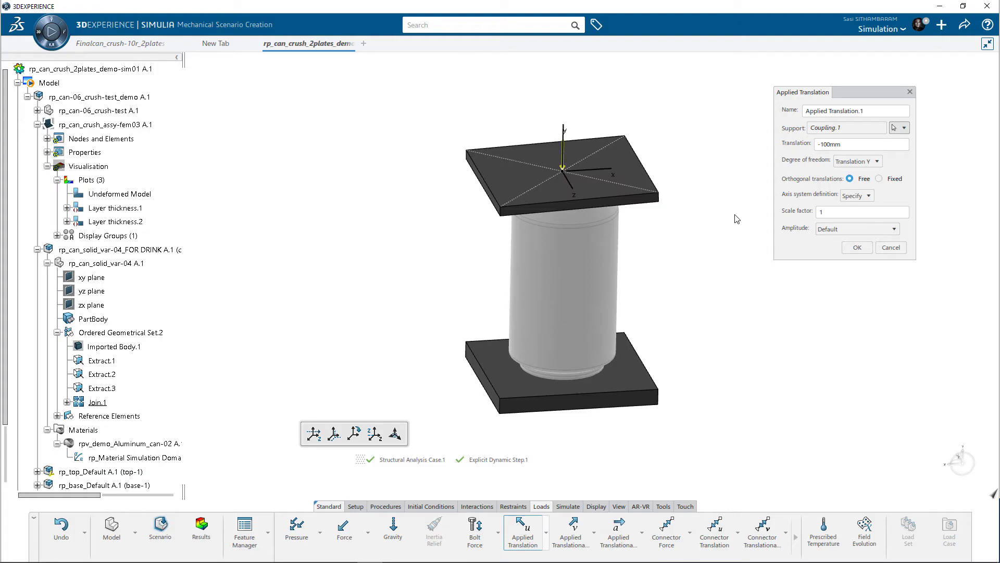
Set the translation's axis system to Global and its amplitude to Smooth Step Amplitude.1, and accept the load.
left_click(859, 201)
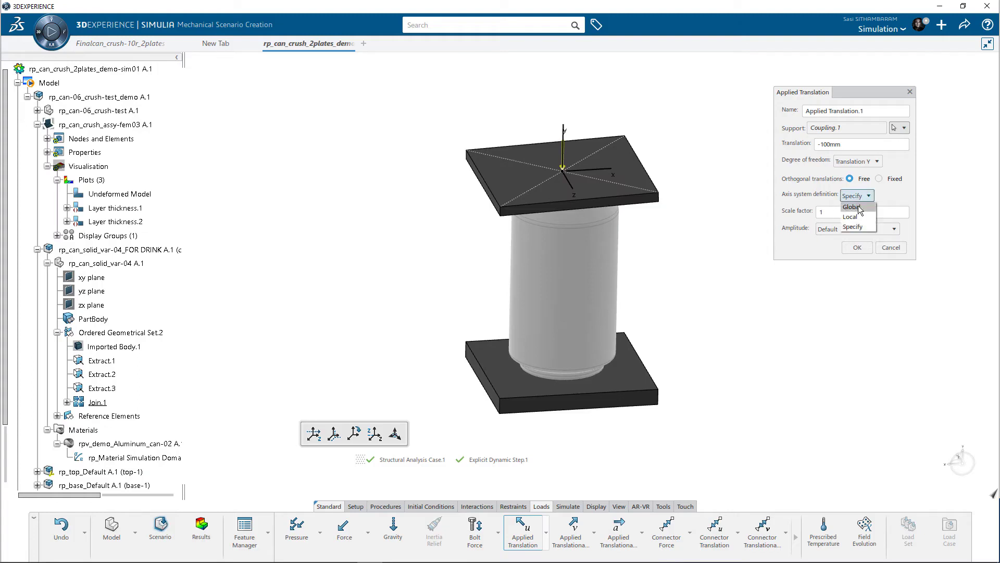
left_click(860, 209)
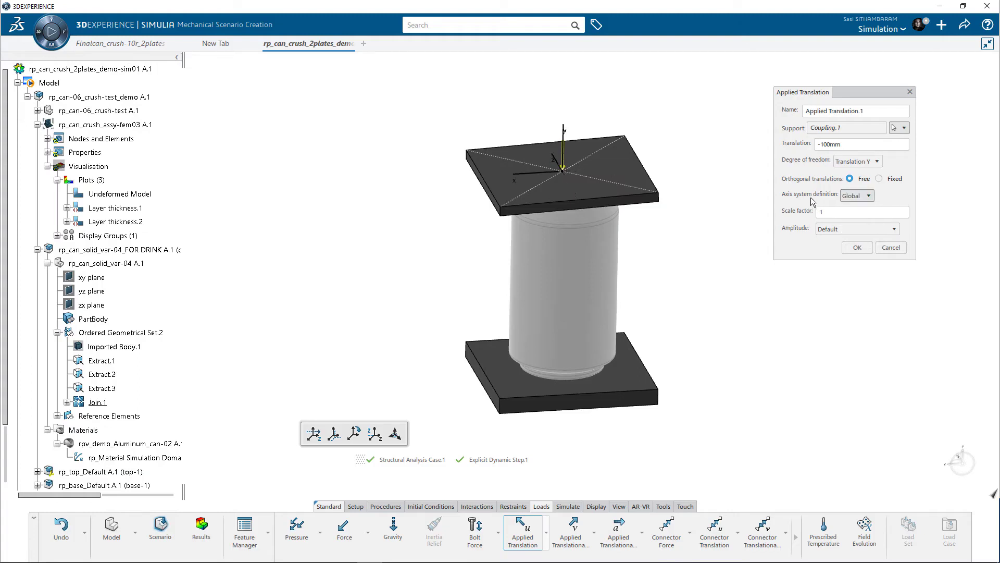
left_click(858, 229)
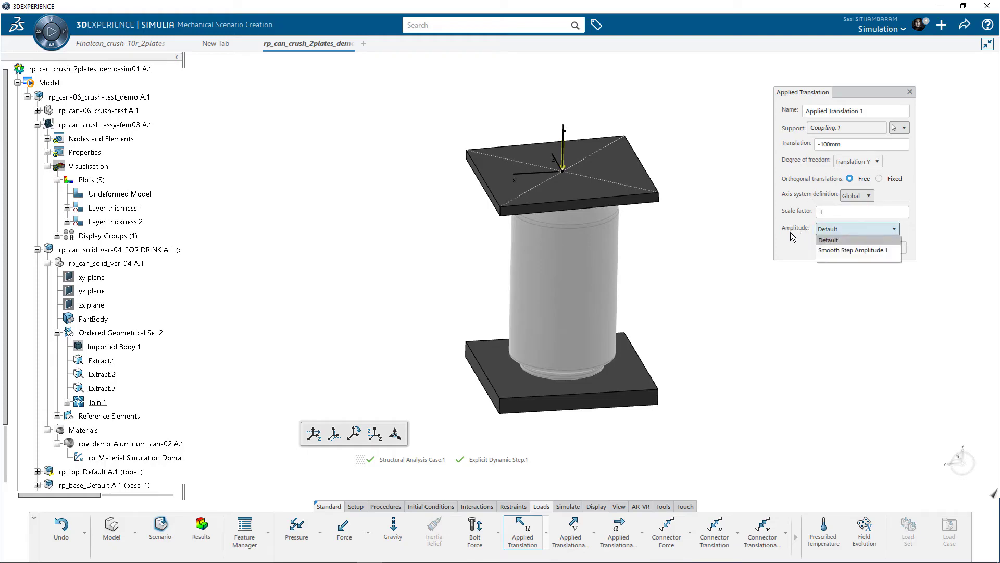
left_click(859, 251)
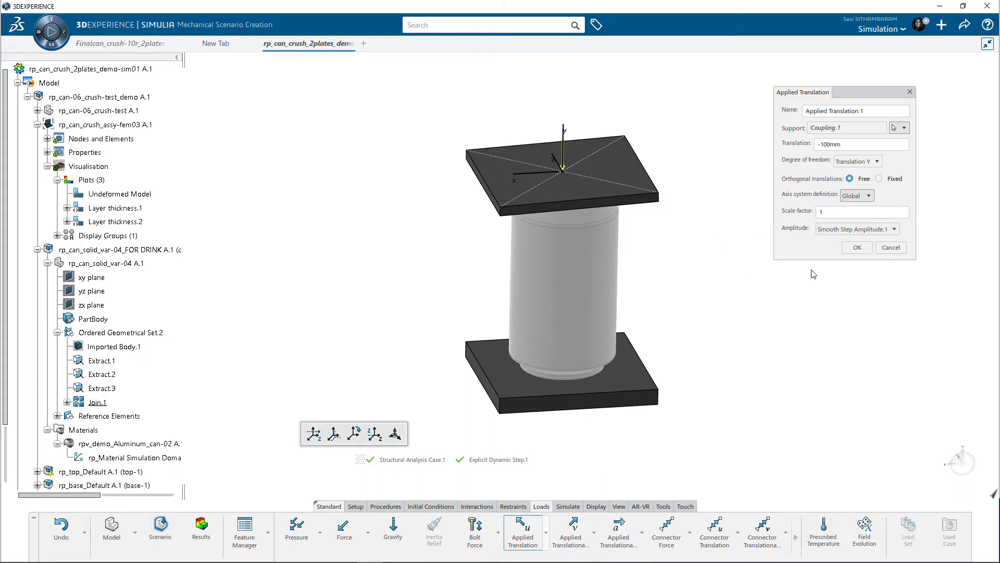
left_click(857, 247)
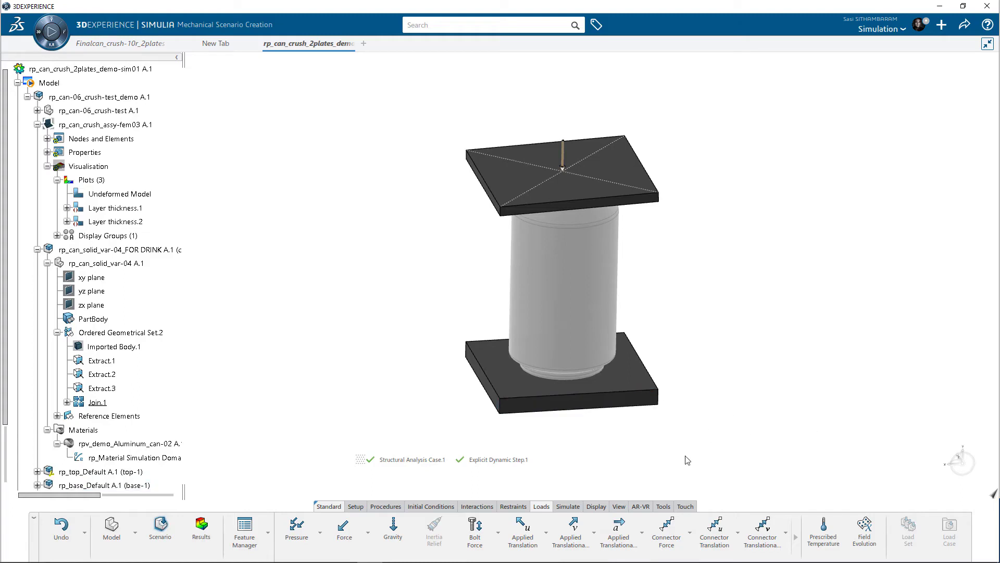
Clamp the underside face of the base plate.
left_click(512, 506)
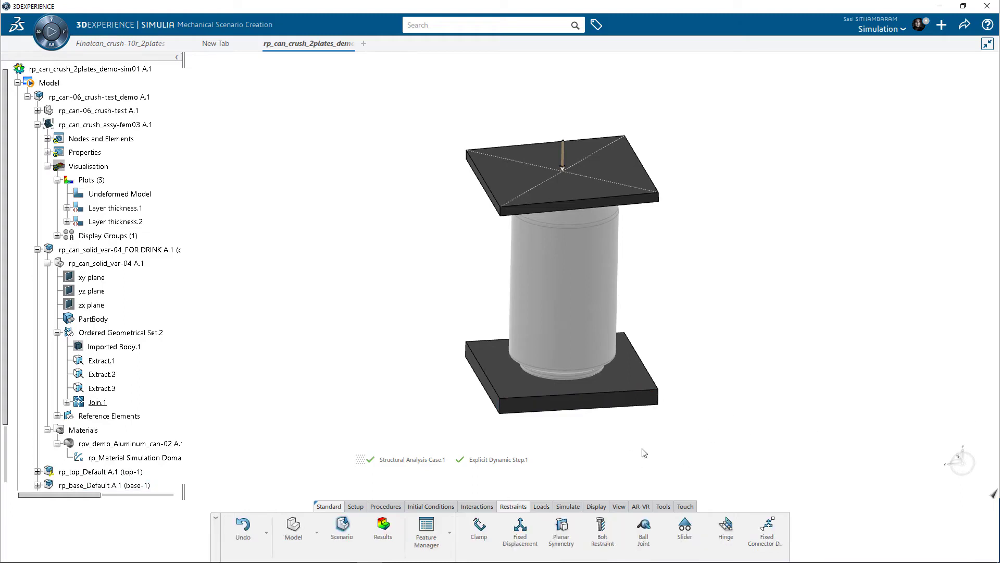
middle_click_drag(641, 443, 646, 402)
left_click(479, 527)
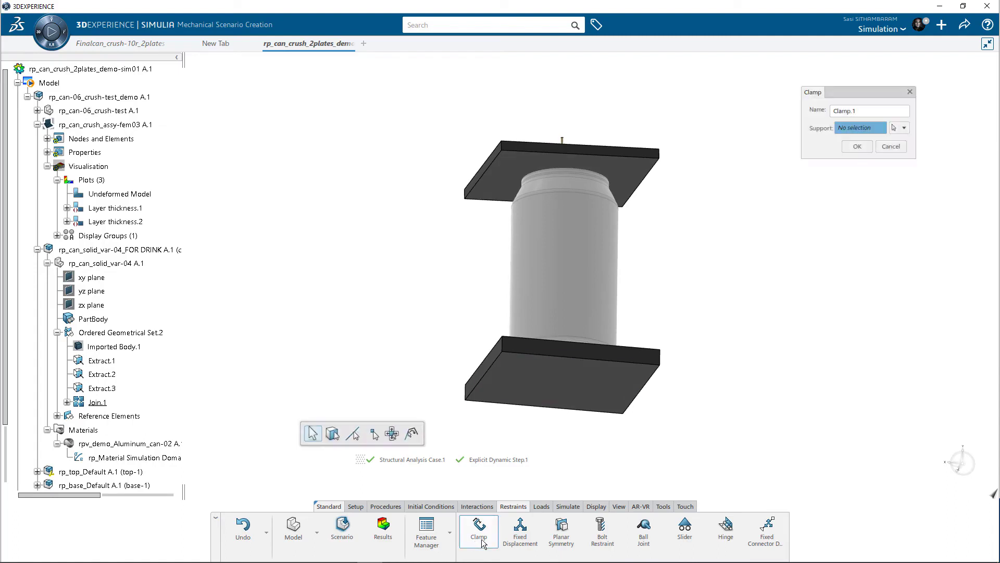
left_click(577, 405)
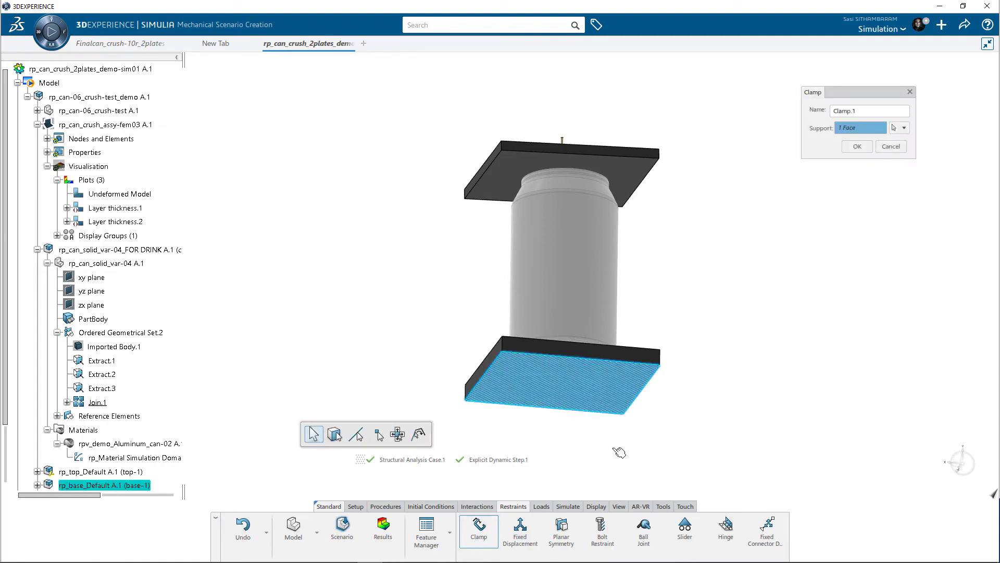
left_click(857, 147)
Start a Fixed Displacement restraint with the top plate's coupling connection, Coupling.1, as its support.
middle_click_drag(742, 221, 710, 286)
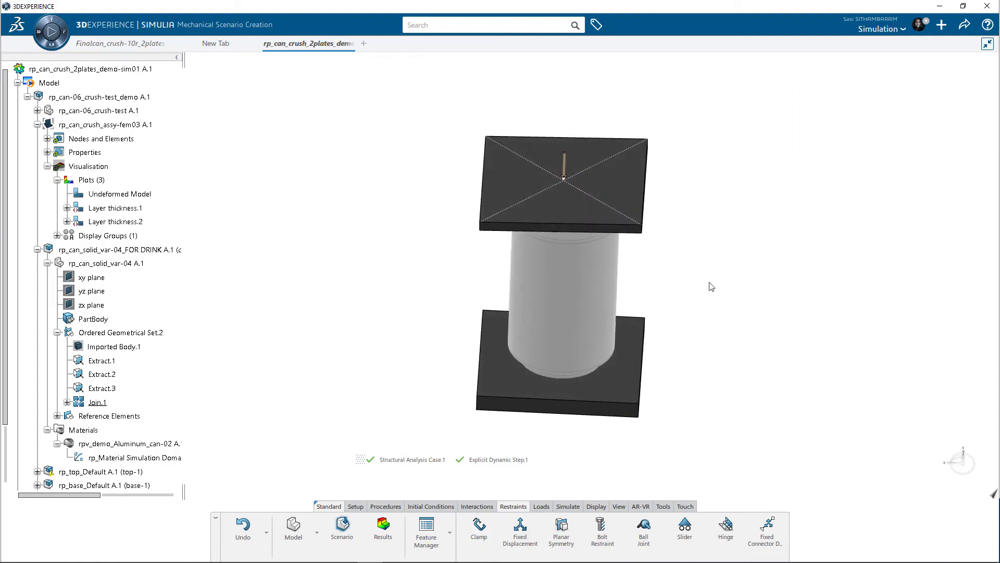
middle_click_drag(689, 248, 680, 220)
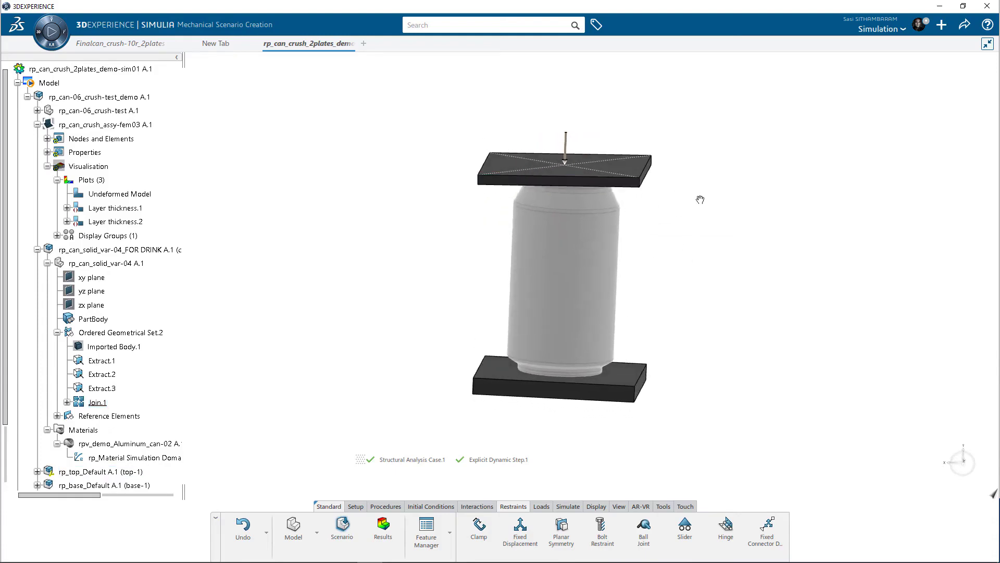
middle_click_drag(699, 197, 712, 206)
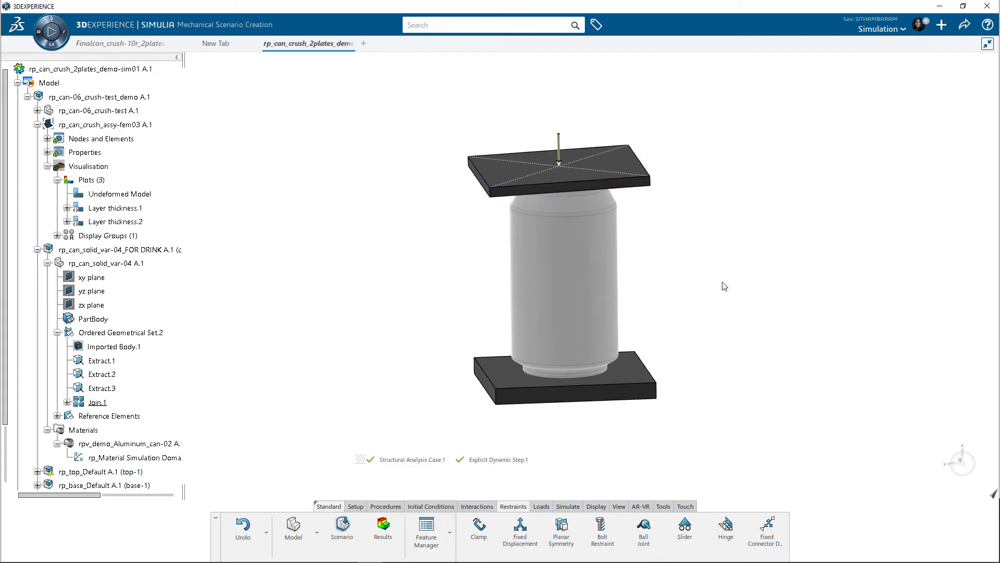
left_click(520, 527)
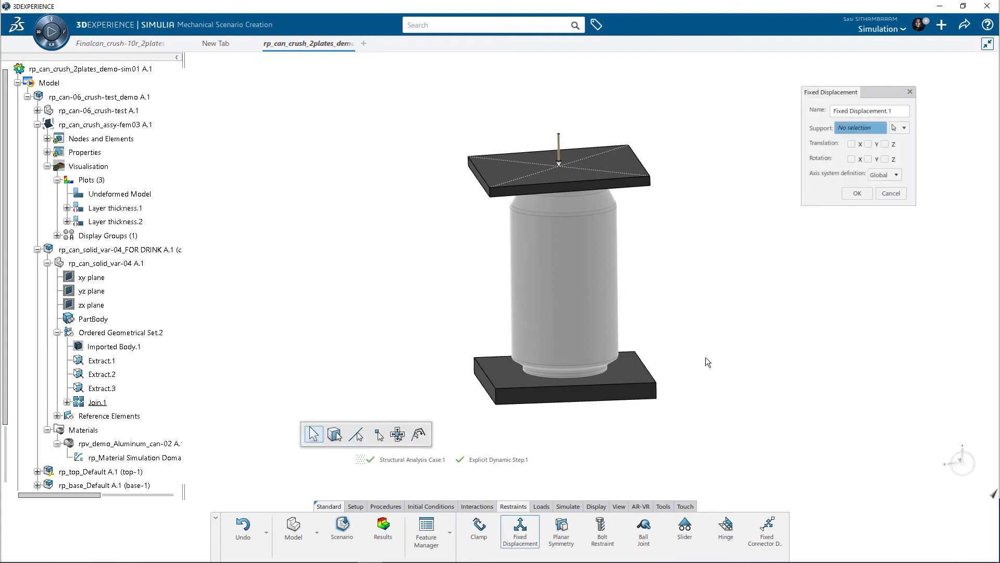
left_click(904, 128)
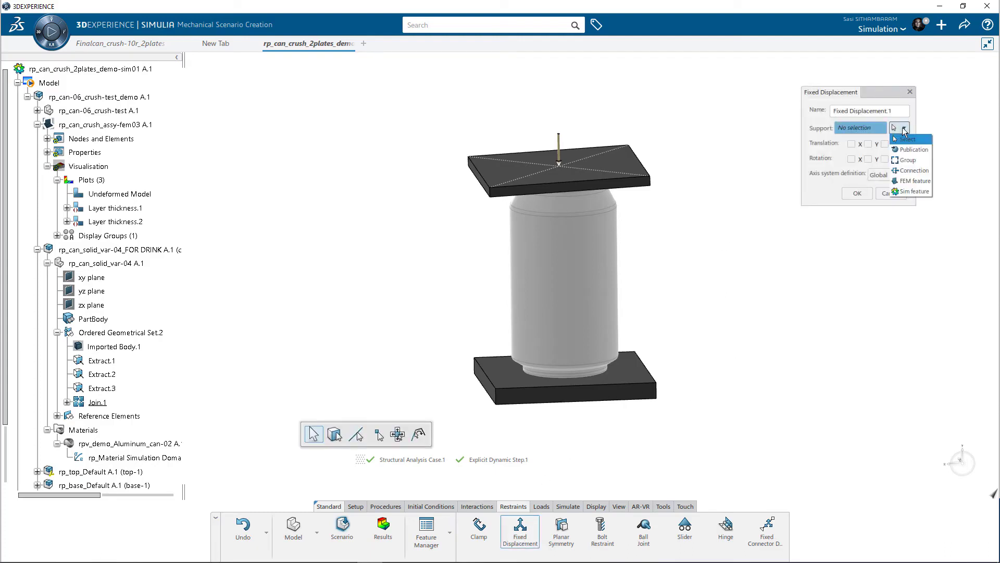
left_click(916, 171)
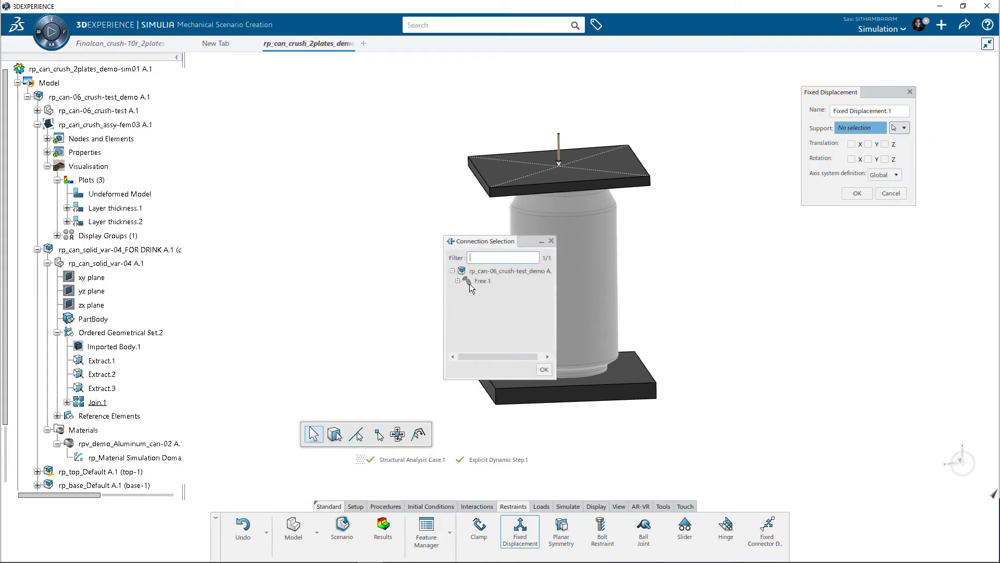
left_click(489, 292)
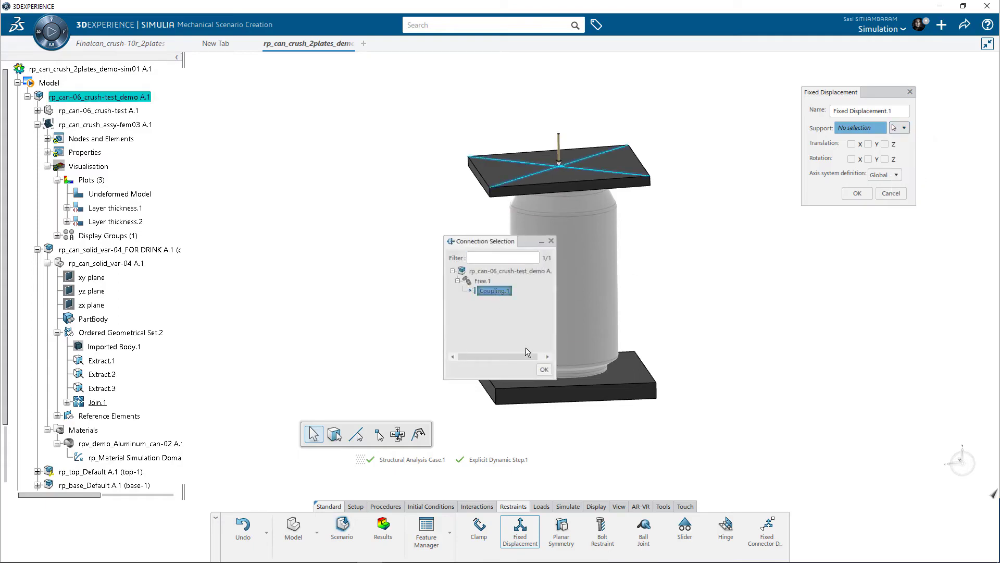
left_click(544, 370)
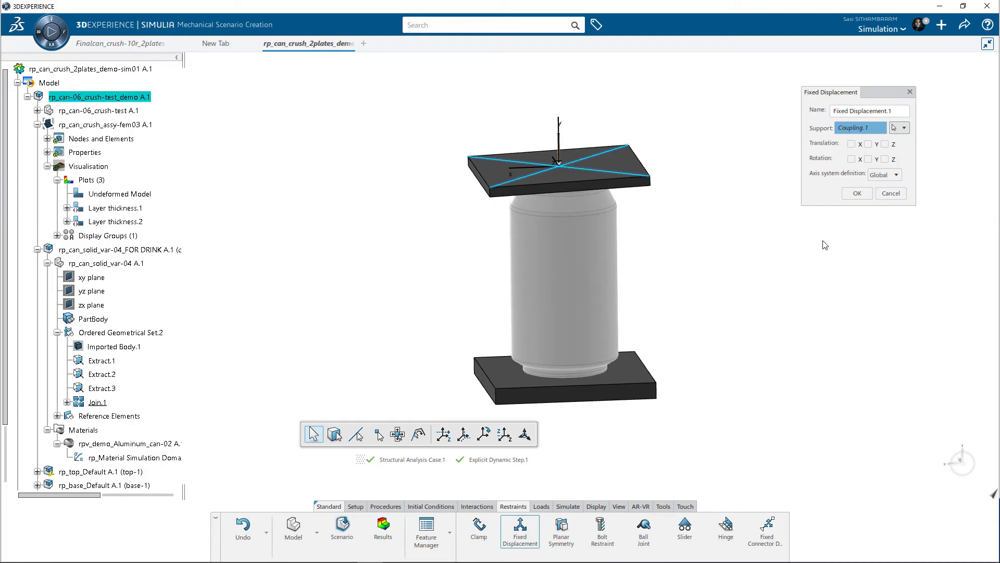
Restrain translations X and Z and rotations X, Y and Z in the fixed displacement, and accept it.
left_click(851, 144)
left_click(884, 144)
left_click(851, 159)
left_click(868, 159)
left_click(885, 159)
left_click(857, 193)
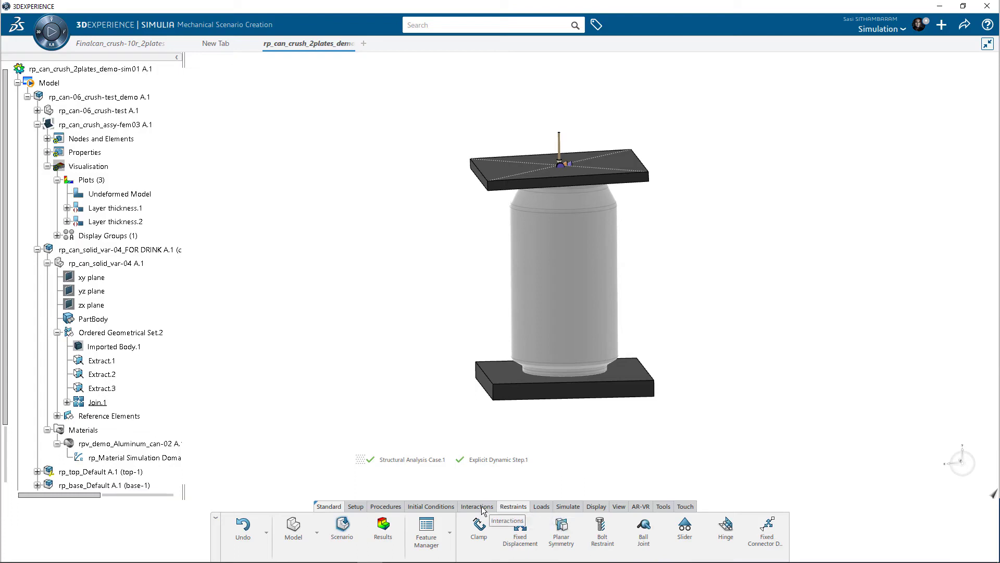
Create a contact property with Coulomb tangential behavior and a friction coefficient of 0.2.
mouse_move(484, 511)
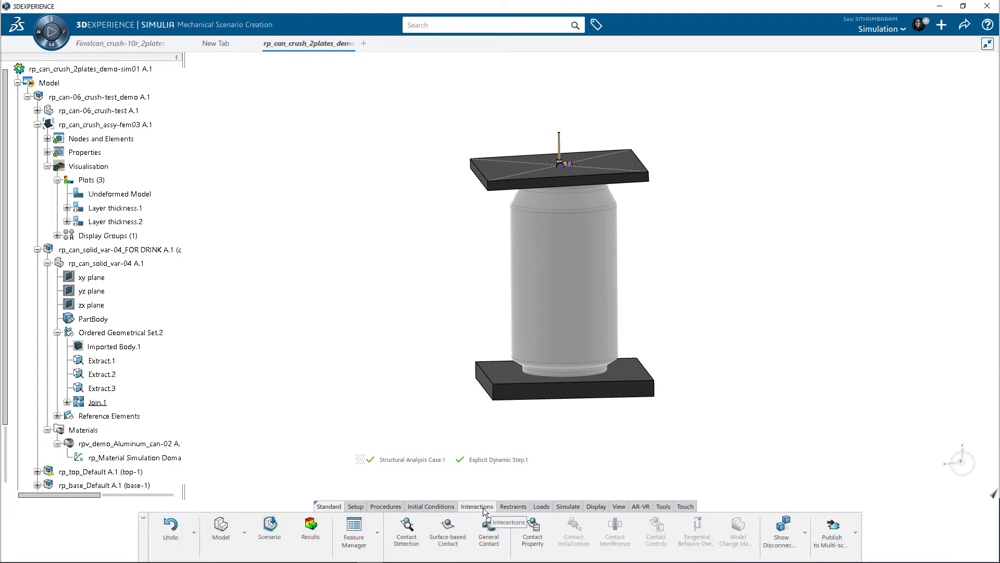
left_click(532, 539)
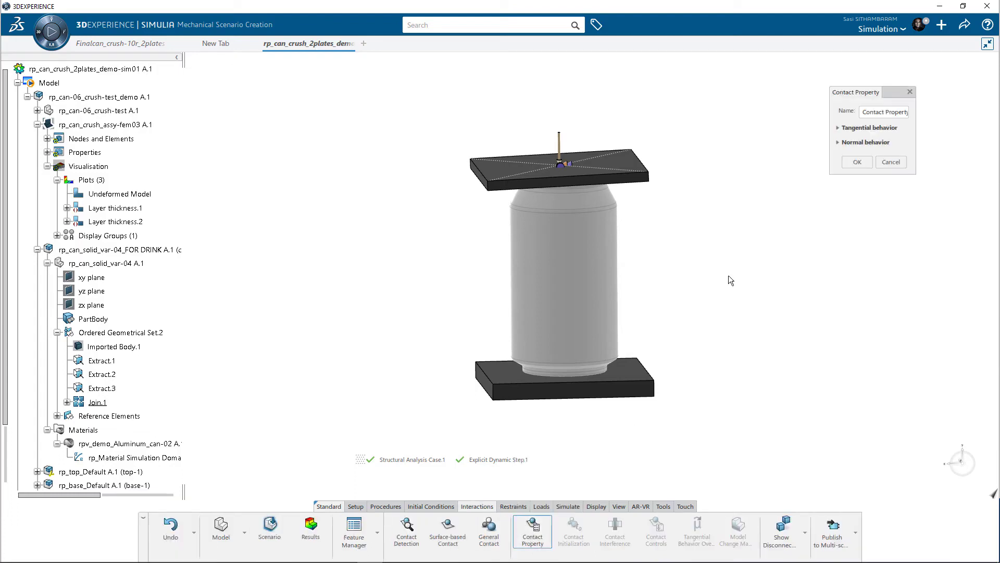
left_click(845, 131)
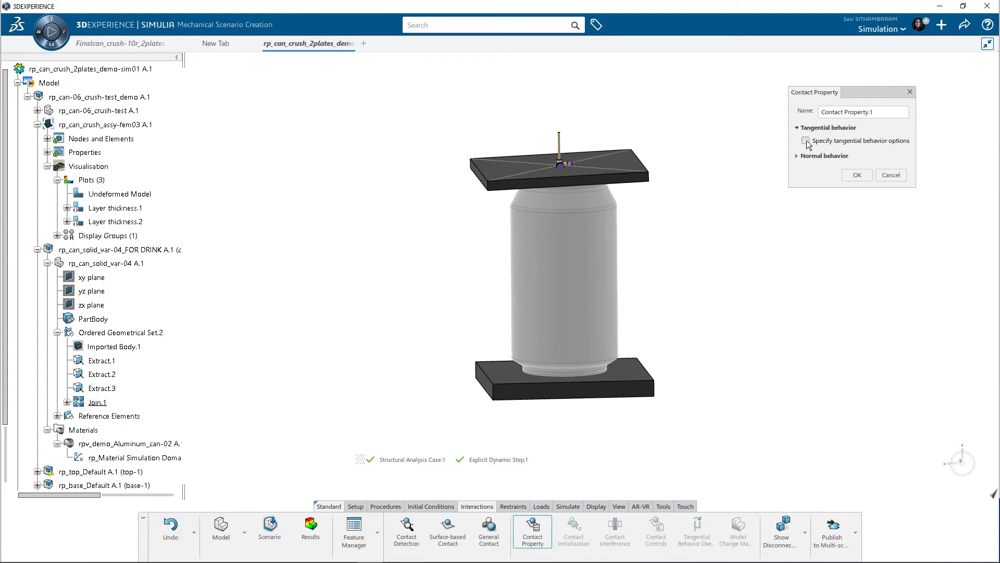
left_click(806, 140)
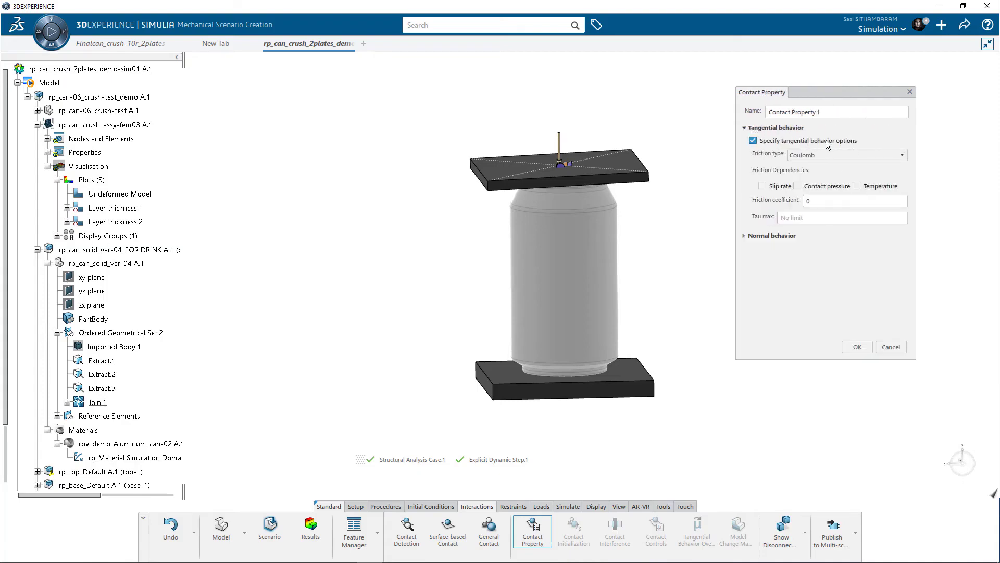
double_click(816, 201)
type("0.2")
left_click(856, 347)
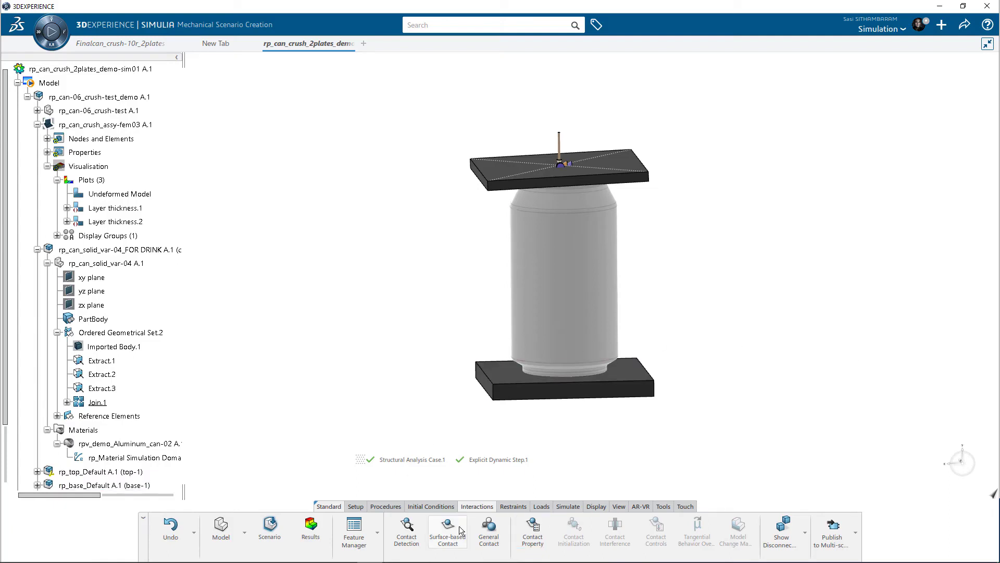
Define a general contact over all surfaces with Contact Property.1 as the global contact property.
left_click(492, 532)
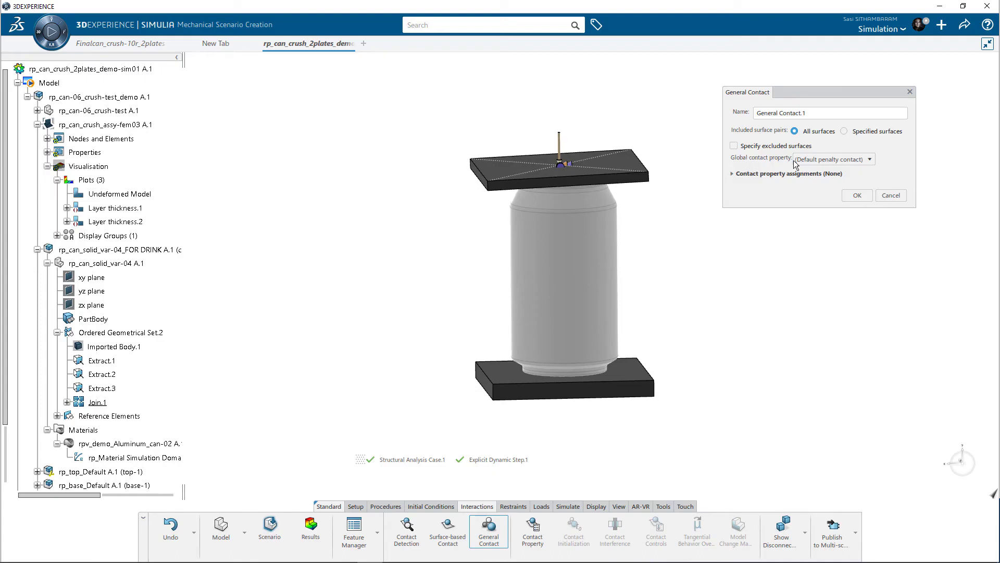
left_click(866, 162)
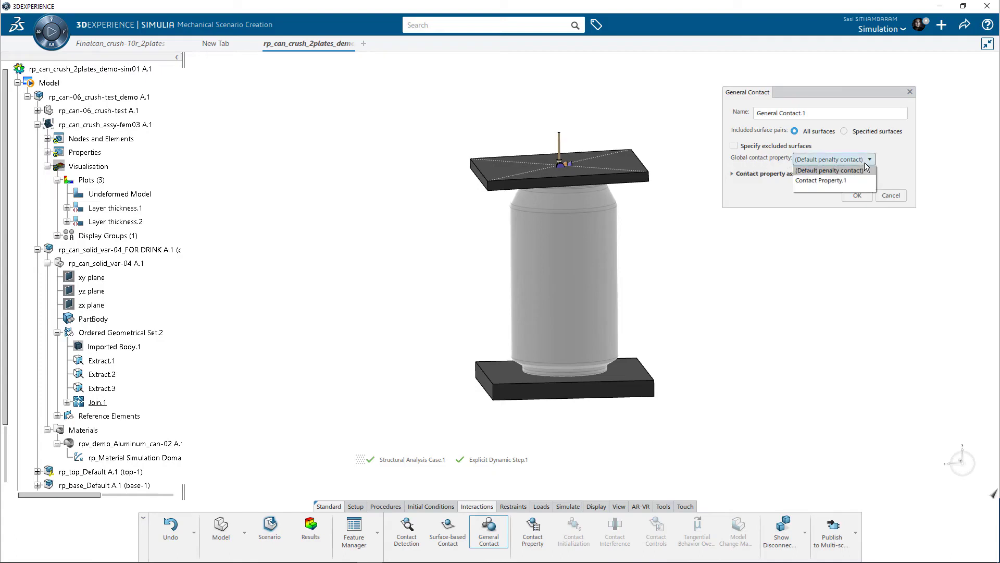
left_click(814, 180)
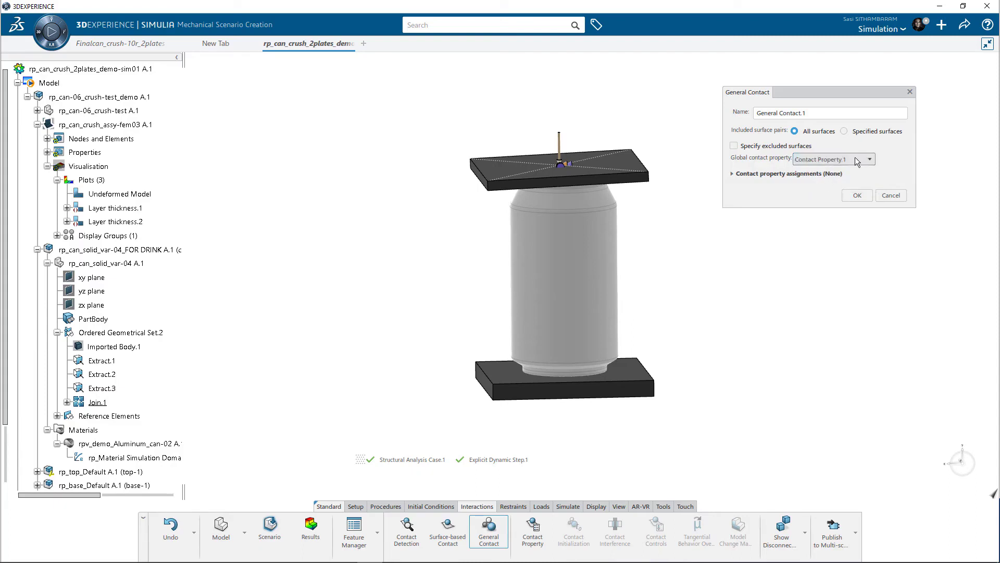
left_click(857, 196)
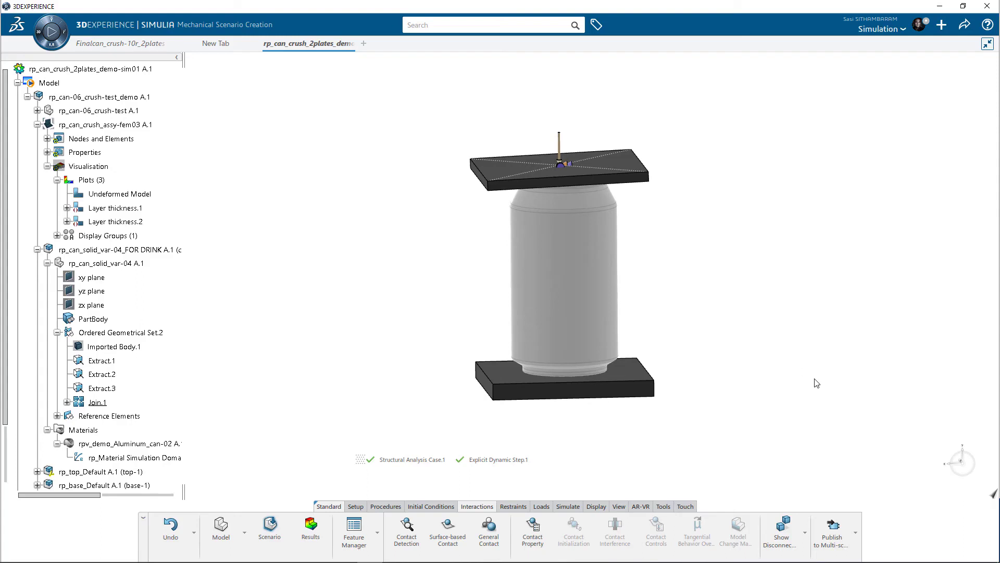
Open the whole-model field output request Output.1 of the structural analysis case and set its number of intervals to 40.
left_click(19, 84)
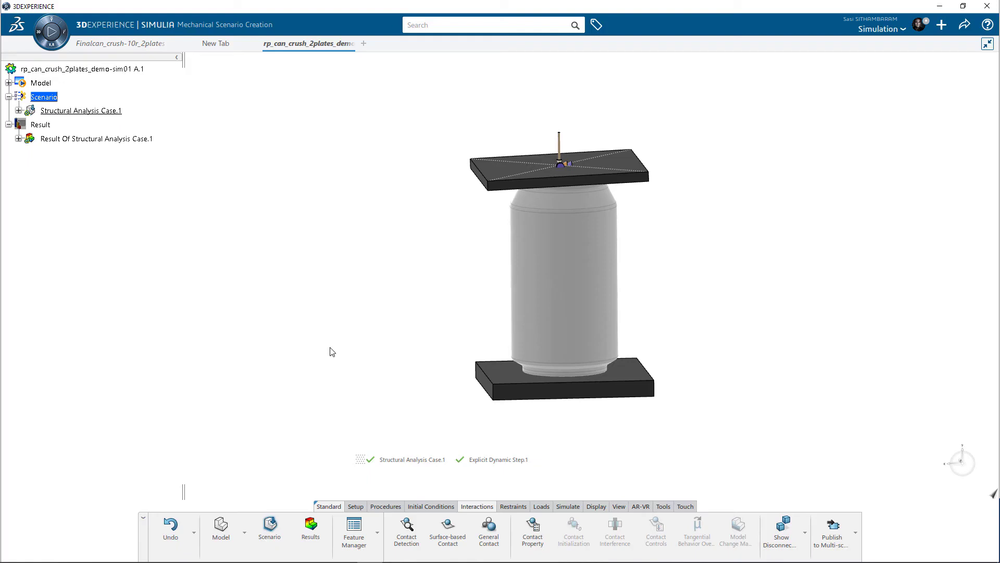
left_click(567, 507)
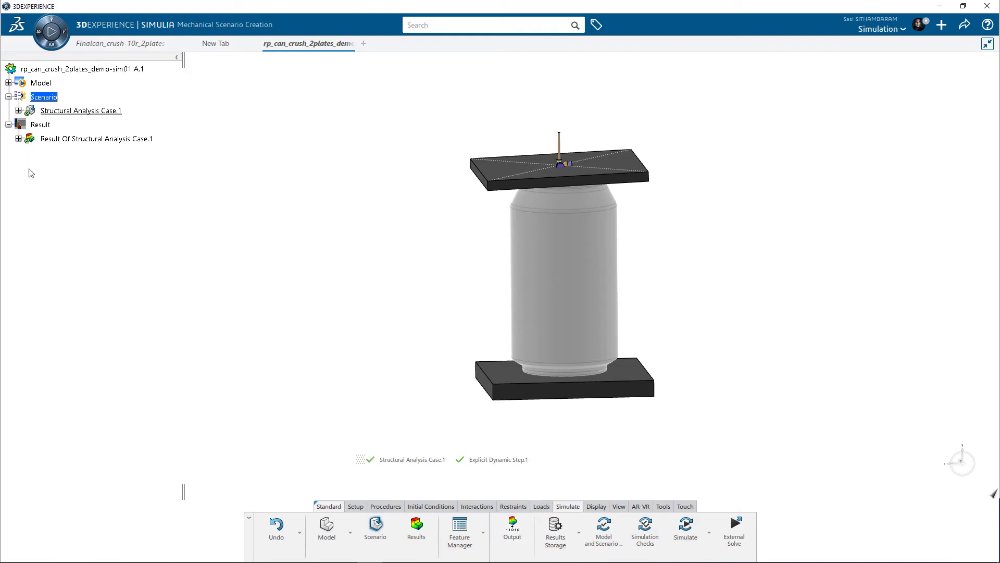
left_click(18, 139)
left_click(19, 111)
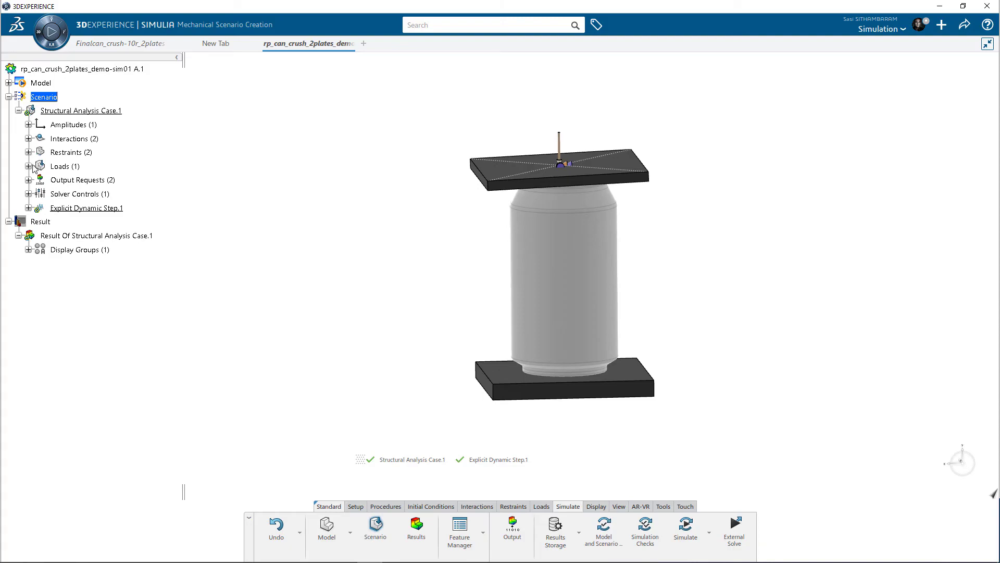
left_click(28, 180)
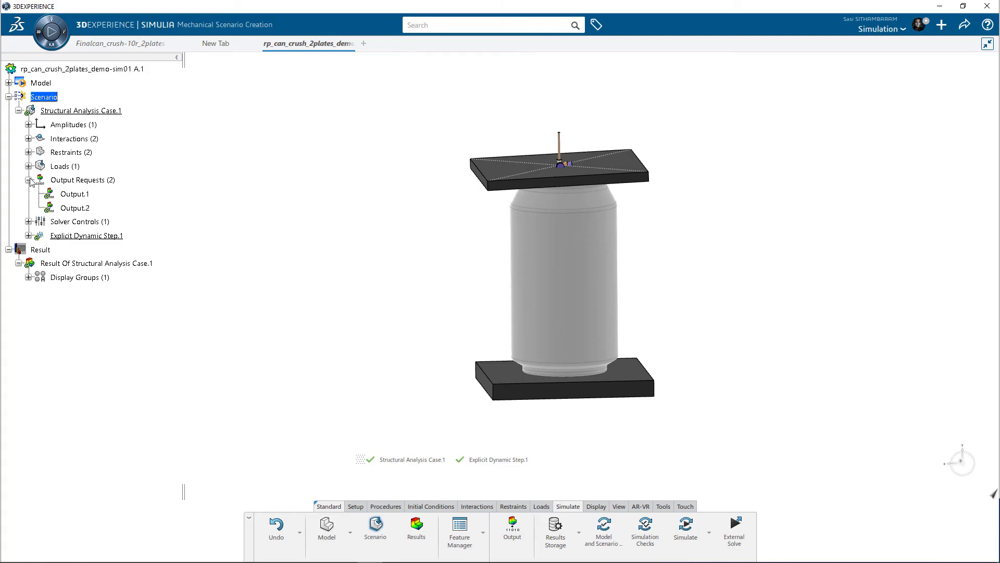
double_click(74, 194)
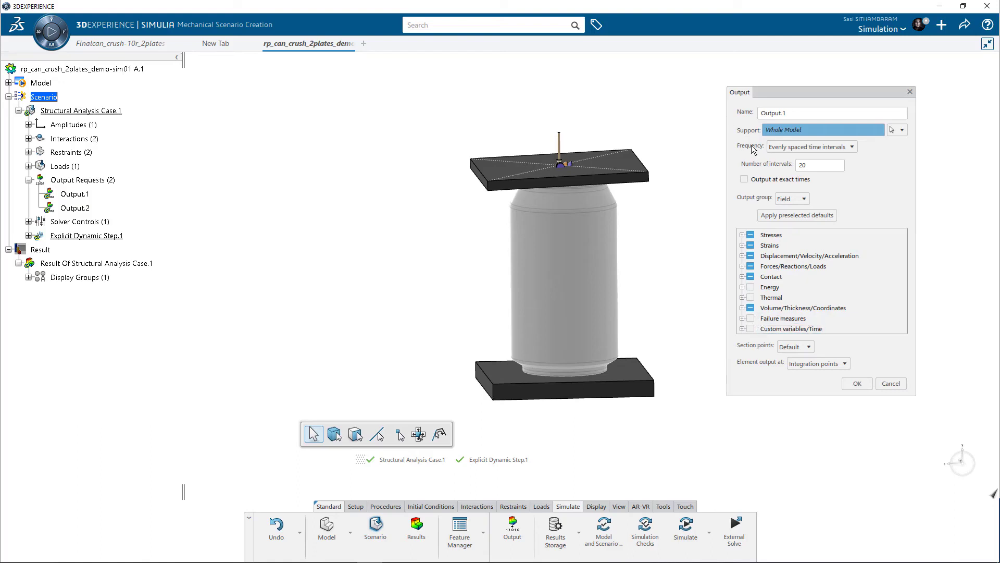
double_click(827, 166)
type("4")
left_click(875, 195)
Check the stress, strain and displacement variables included in the output request, and accept it.
left_click(742, 235)
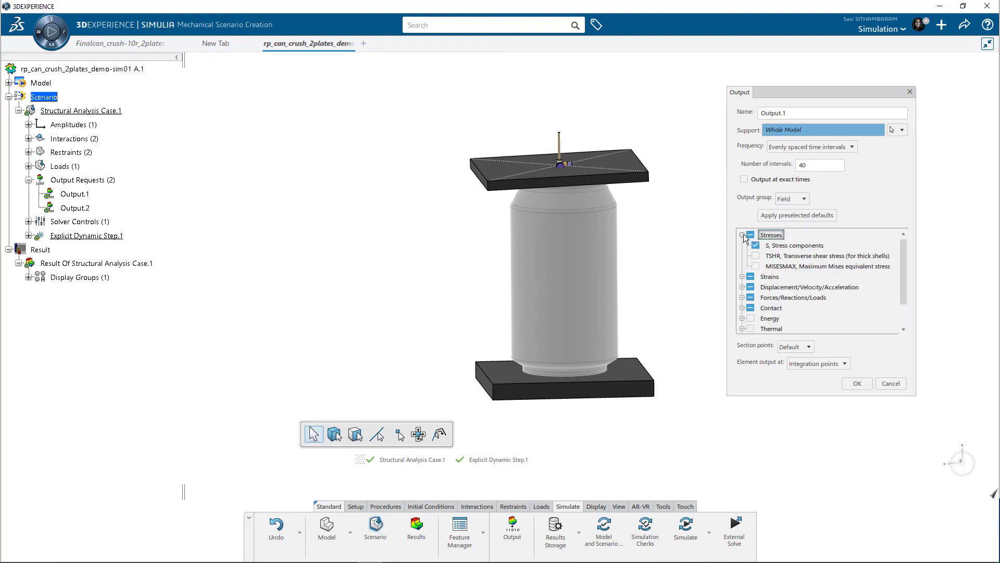
left_click(743, 235)
left_click(743, 245)
left_click(743, 245)
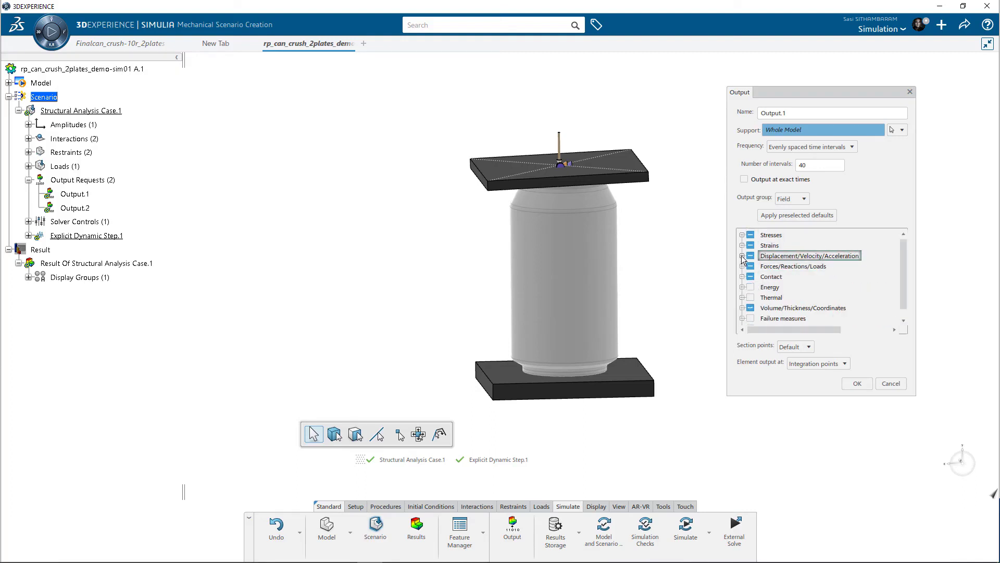
left_click(743, 256)
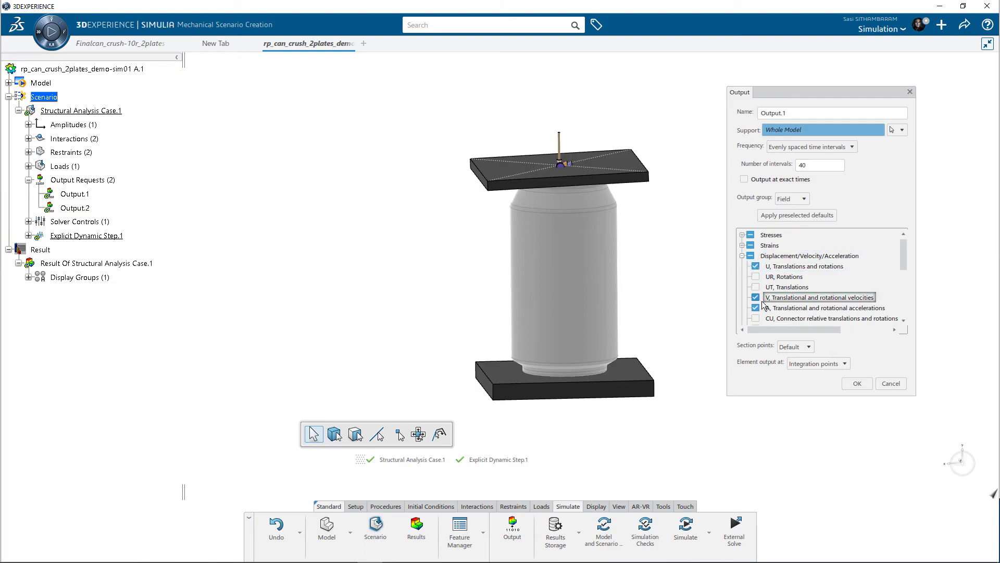
left_click(743, 255)
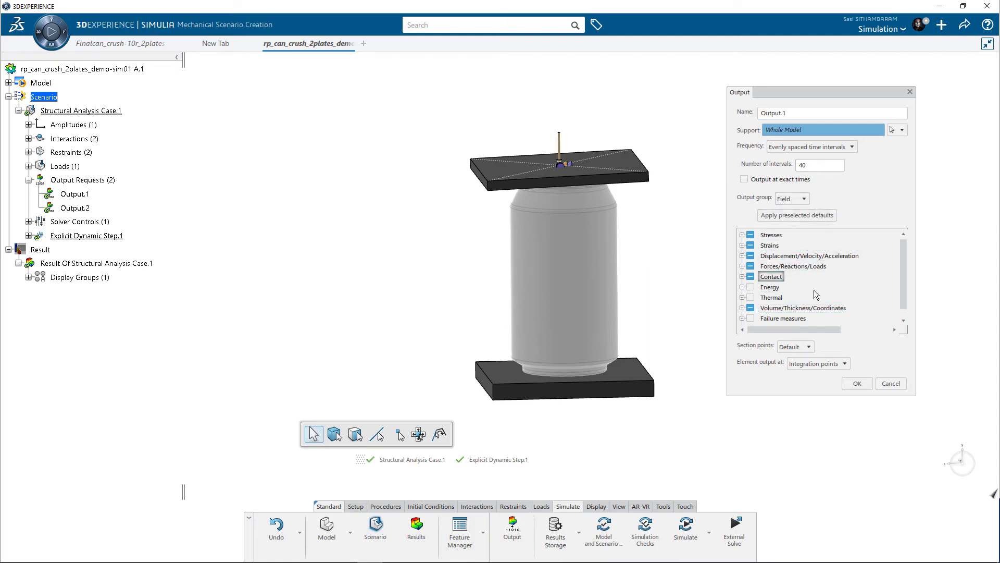
left_click(856, 383)
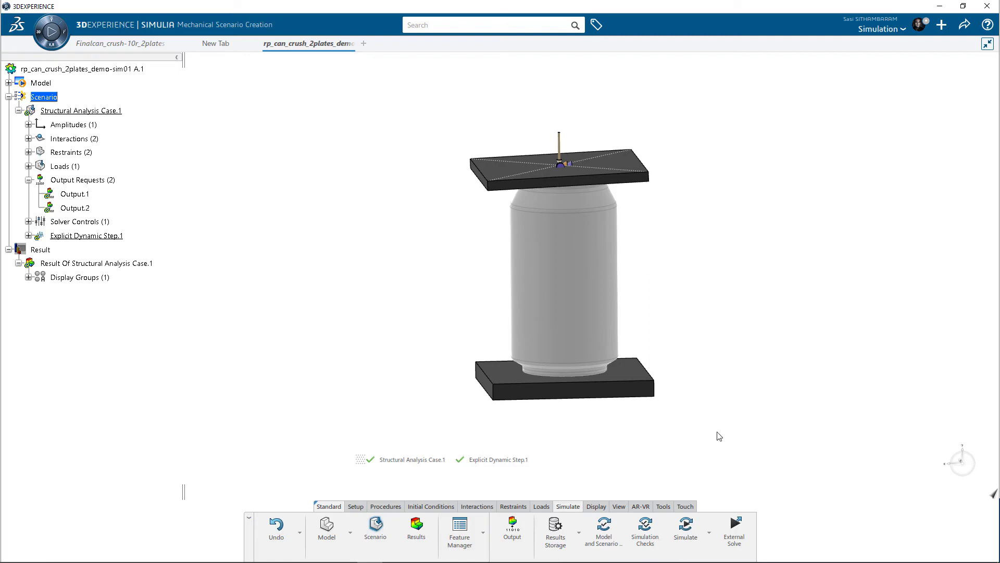
Step through frames 9 to 12 of the Plastic Strain.1 plot in the Finalcan_crush-10r_2plates results.
scroll(708, 429, "up", 2)
middle_click_drag(708, 429, 739, 421)
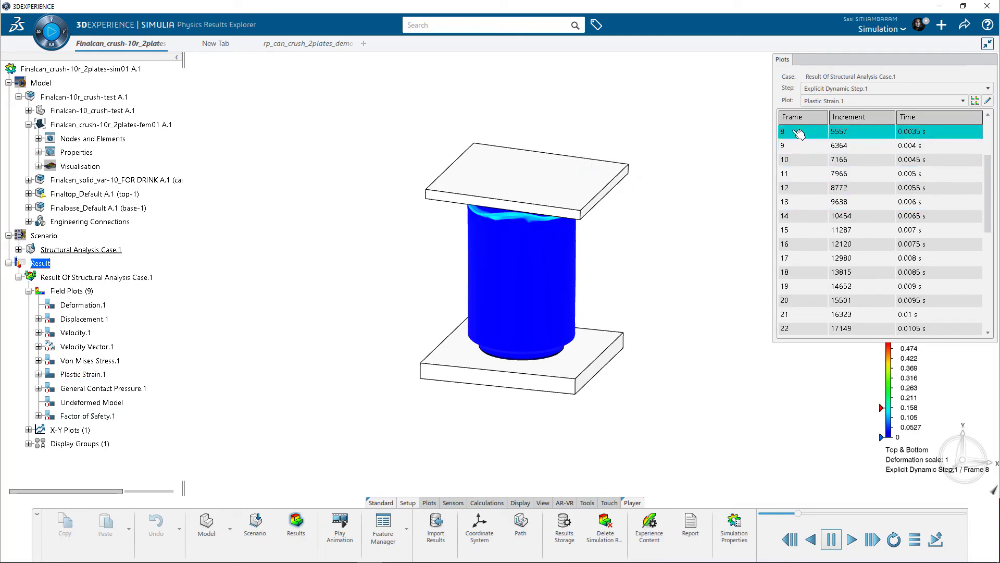
left_click(797, 145)
left_click(799, 162)
left_click(799, 175)
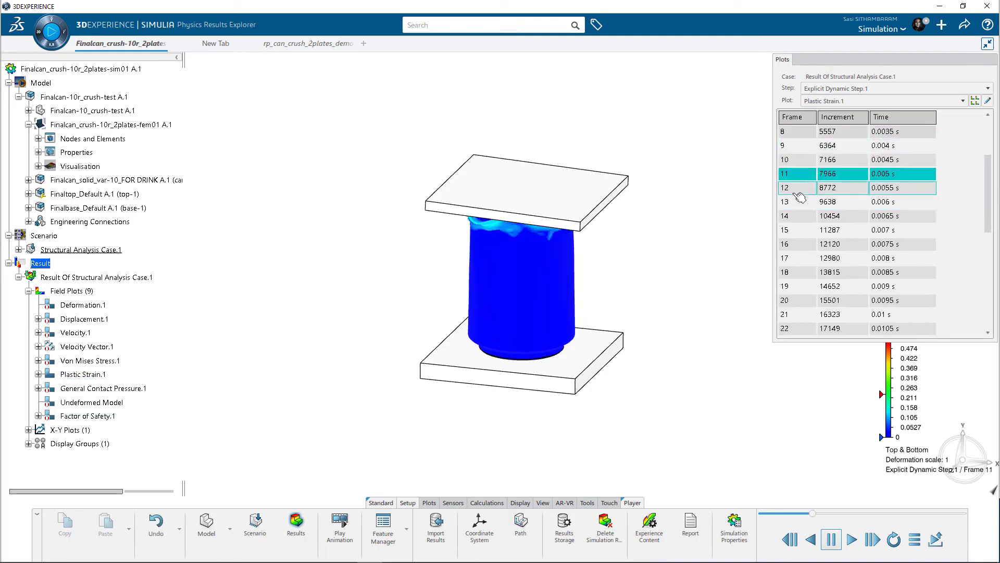
left_click(800, 188)
Display the Deformation.1 plot, and pause and resume the crush animation to examine how the can collapses.
left_click(829, 102)
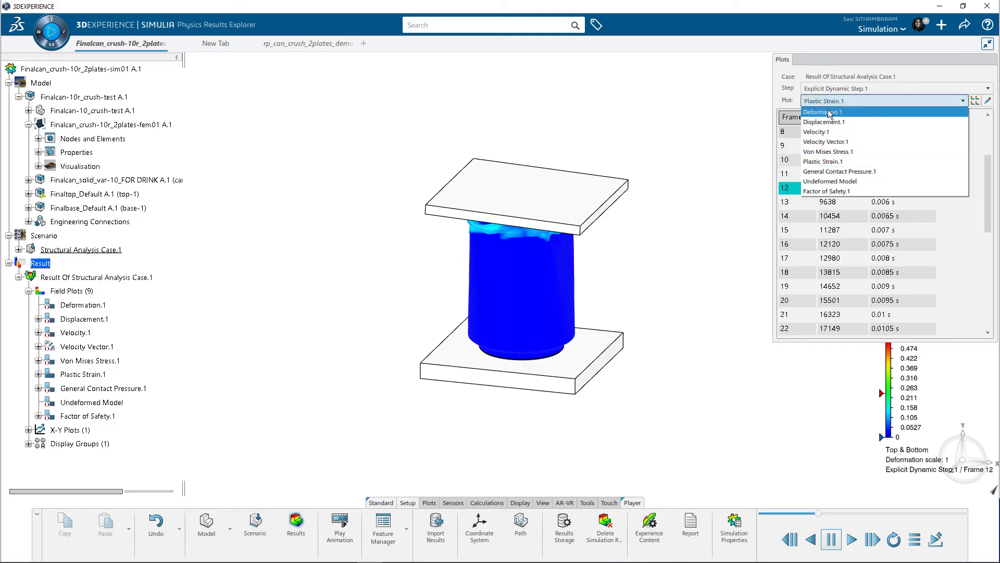
left_click(830, 112)
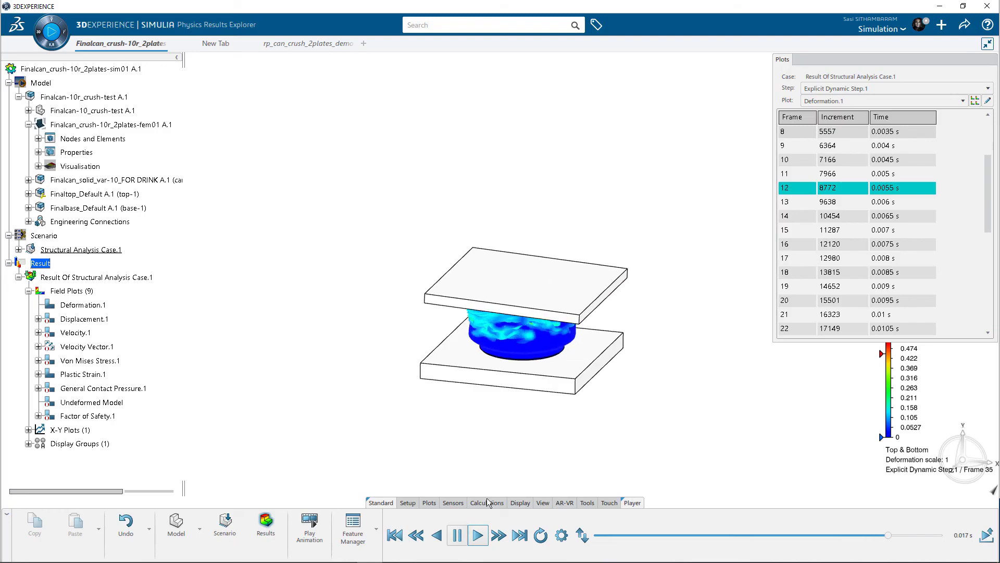
left_click(453, 541)
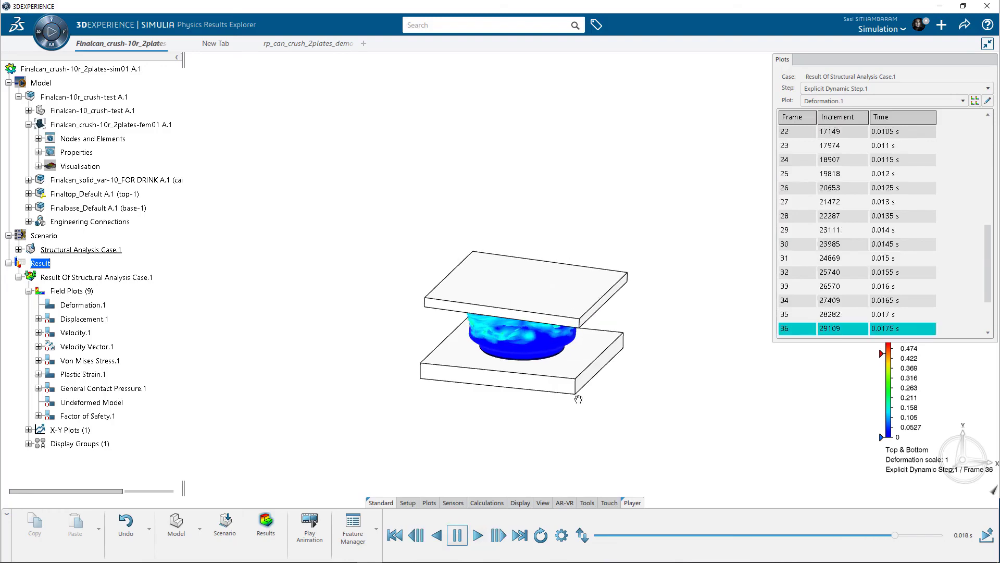
left_click(476, 541)
middle_click_drag(630, 410, 643, 383)
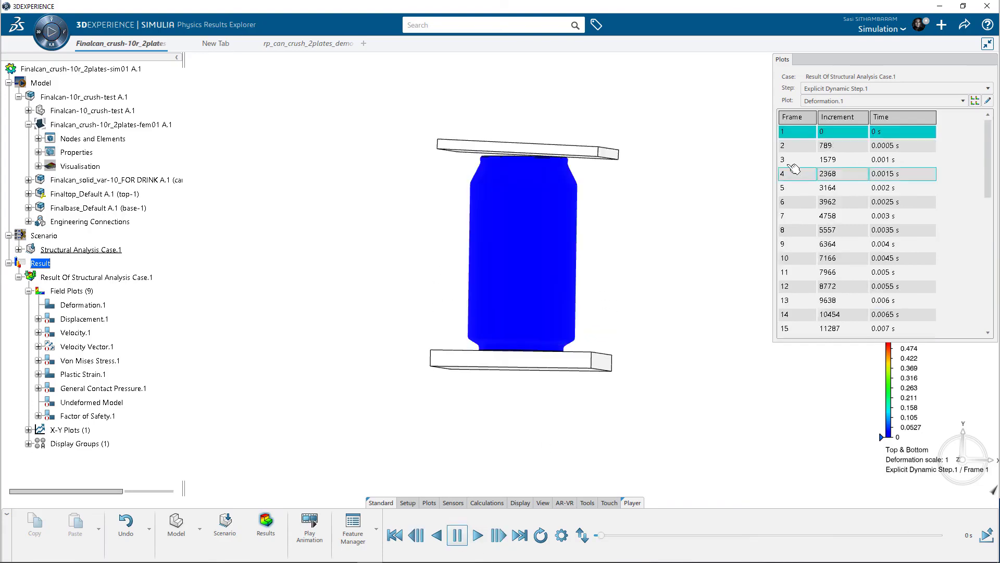
Switch the displayed result plot to Displacement.1.
left_click(863, 102)
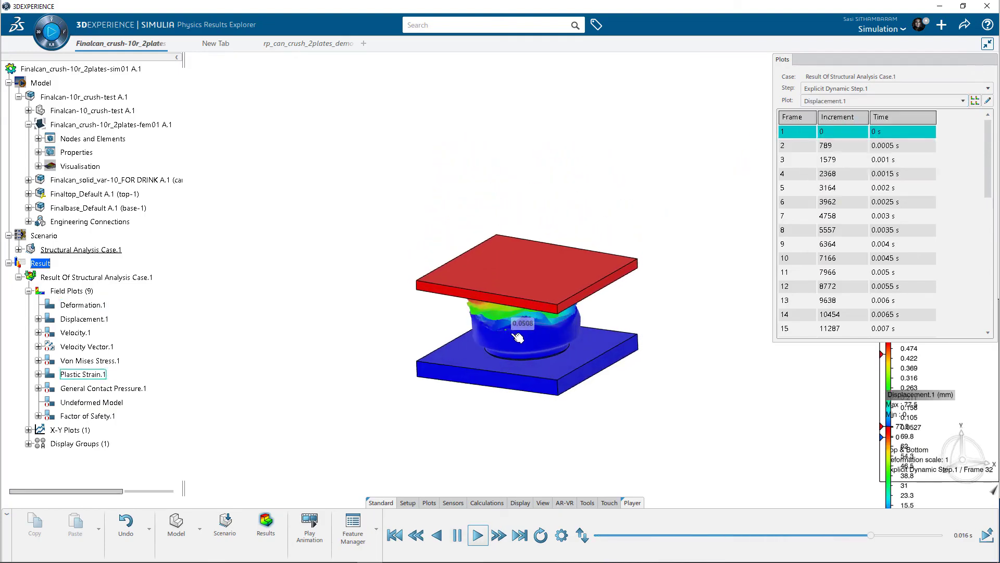
Switch the displayed plot to Plastic Strain.1 and pause the crush animation at frame 16 to inspect the can between the plates.
left_click(457, 535)
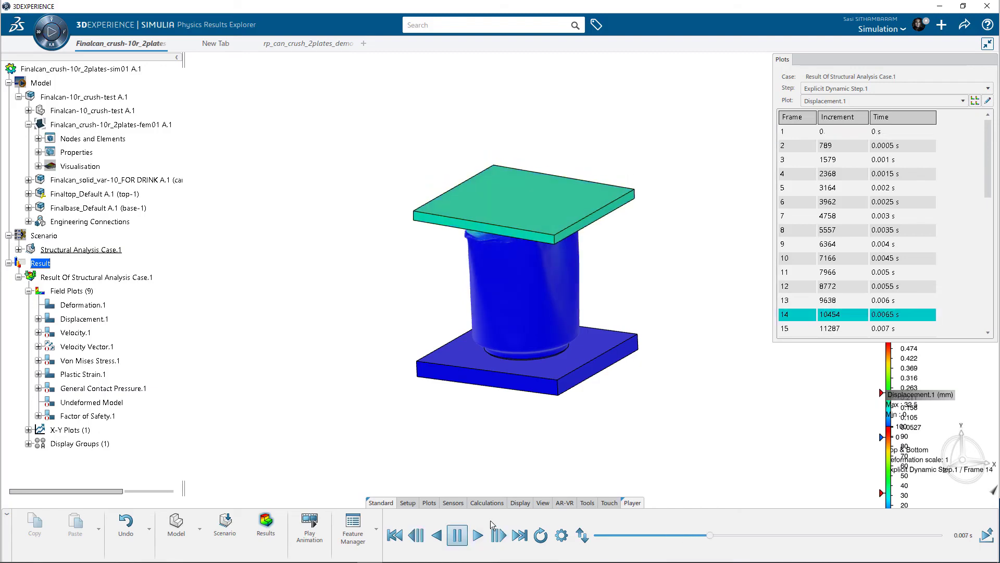
left_click(855, 101)
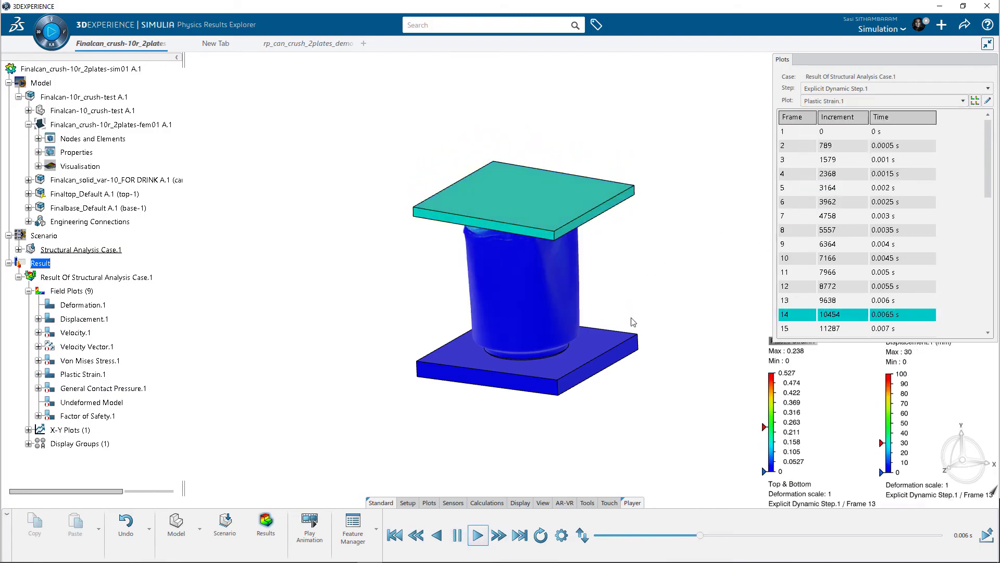
middle_click_drag(652, 299, 592, 335)
left_click(454, 540)
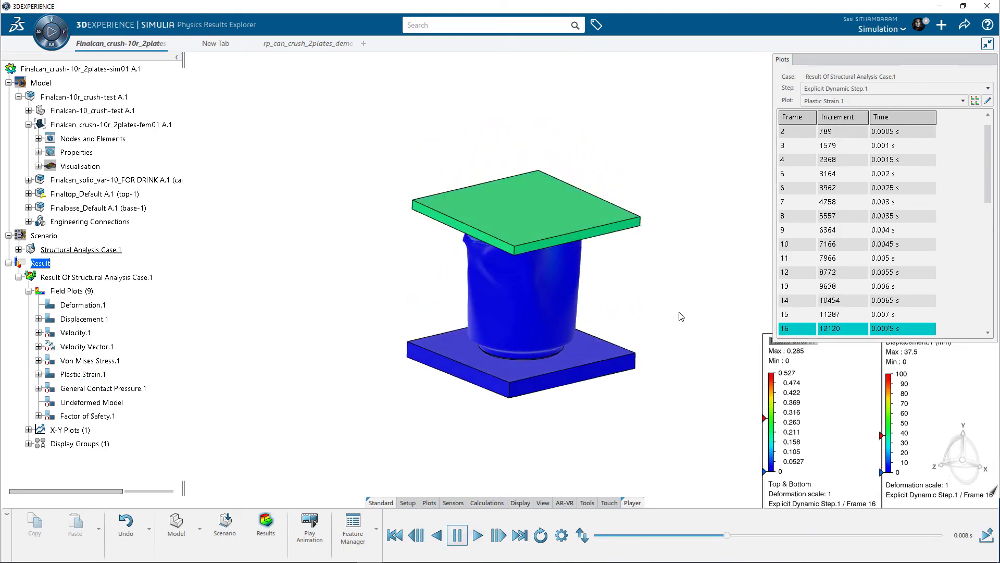
mouse_move(681, 314)
middle_mouse_down()
mouse_move(692, 313)
mouse_move(665, 328)
mouse_move(678, 322)
middle_mouse_up()
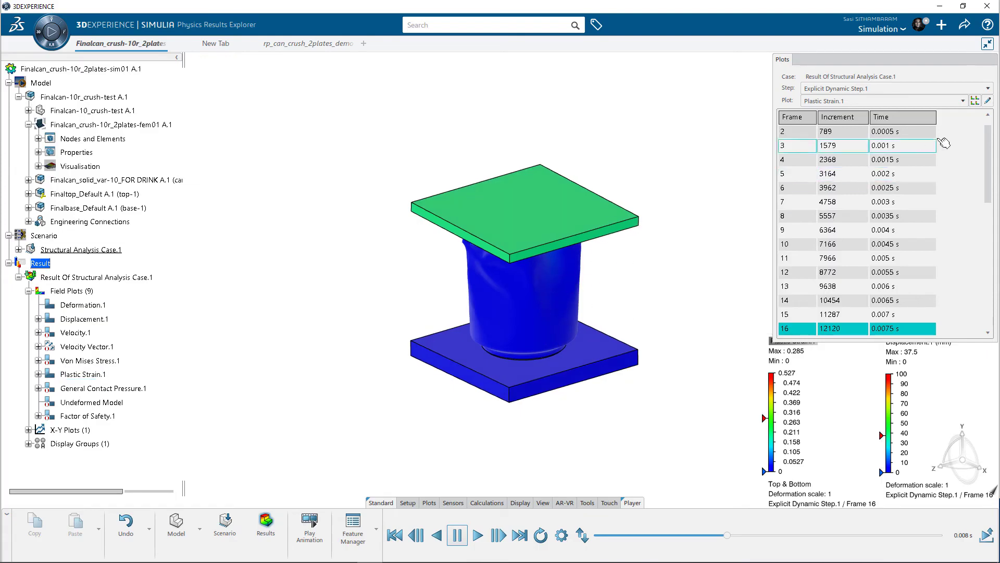
Check the plots layout options and turn off multiple plot display so that only the Plastic Strain.1 plot is shown.
left_click(988, 102)
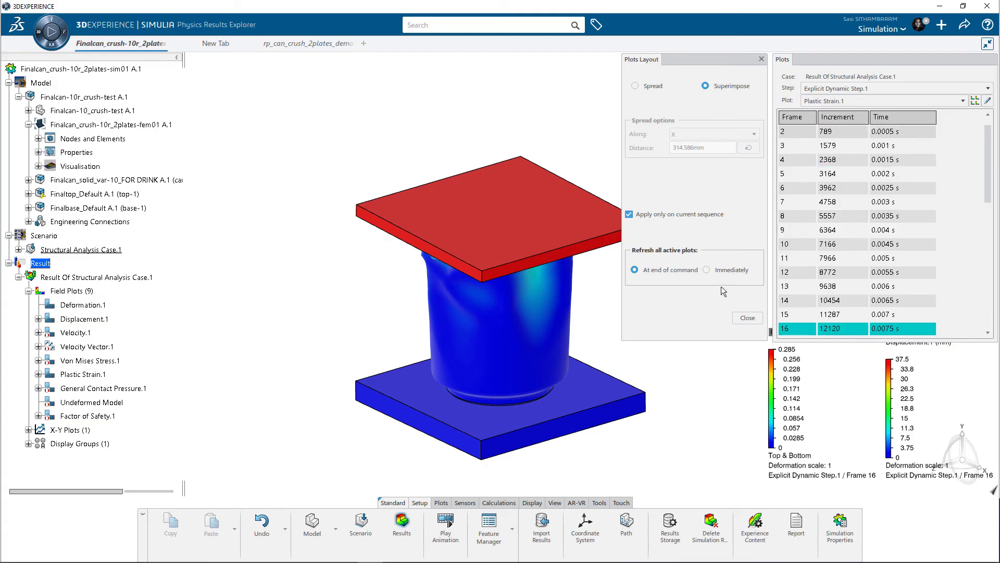
left_click(748, 318)
left_click(976, 101)
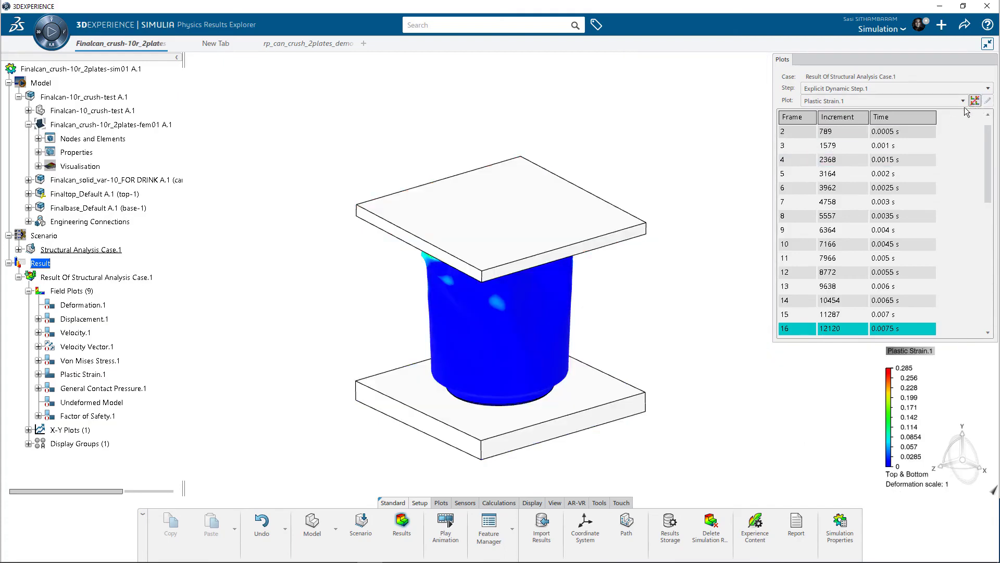
Apply transparency to the Plastic Strain.1 contour plot and play the crush animation with the see-through plates and can.
left_click(72, 375)
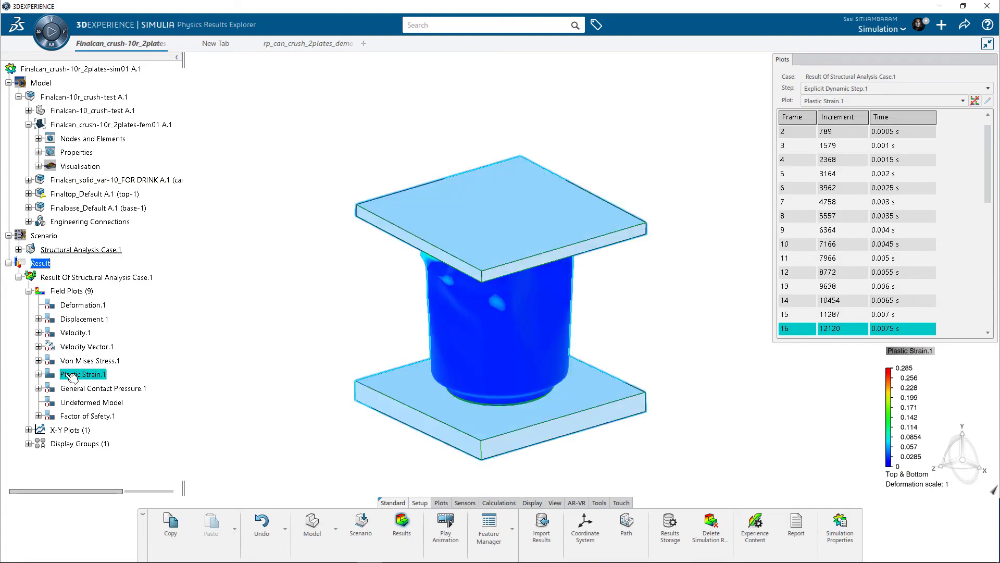
double_click(72, 375)
left_click(563, 108)
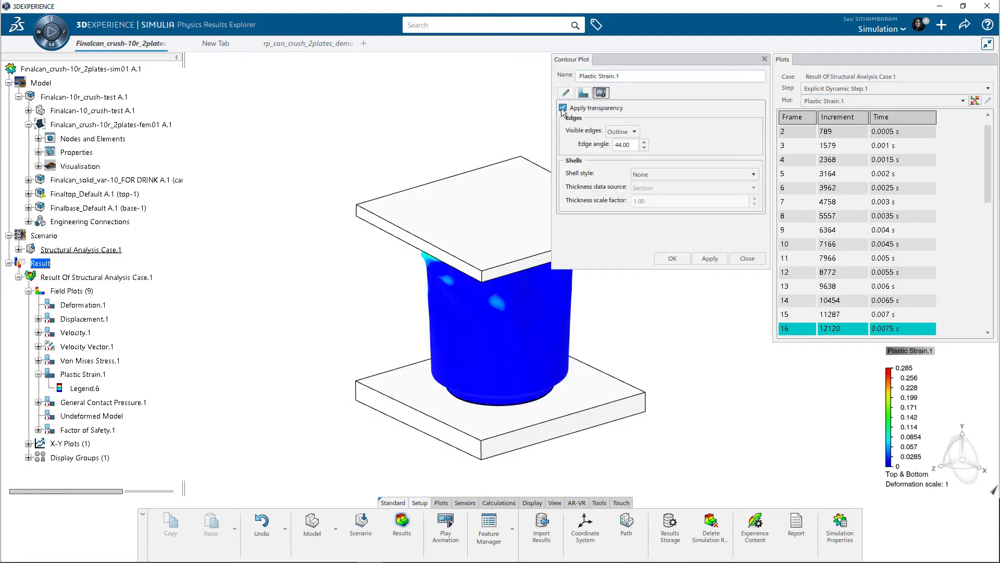
left_click(672, 259)
scroll(454, 324, "down", 3)
middle_click_drag(453, 324, 443, 328)
scroll(443, 328, "up", 3)
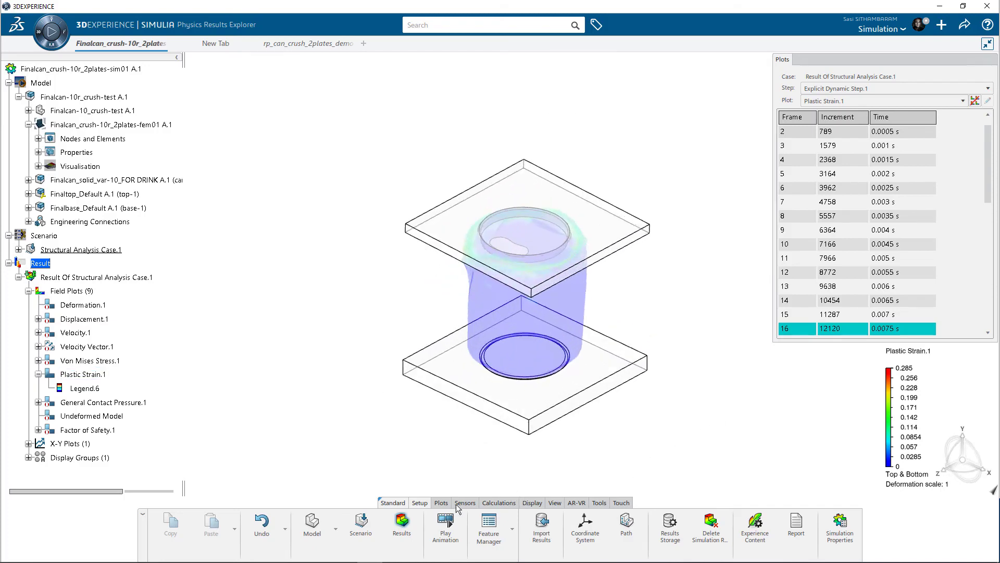
left_click(447, 523)
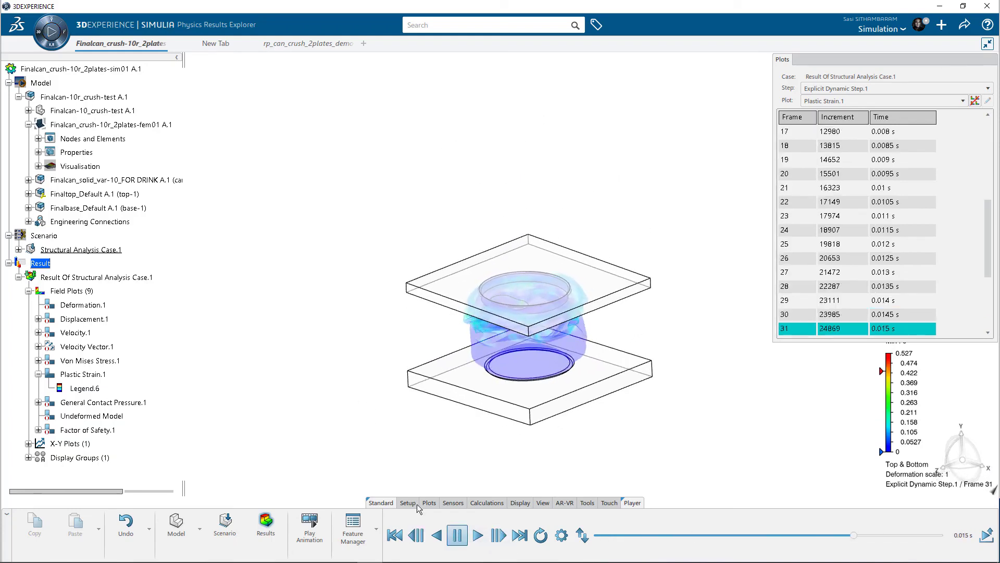
Turn off the transparency of the Plastic Strain.1 contour plot.
left_click(94, 390)
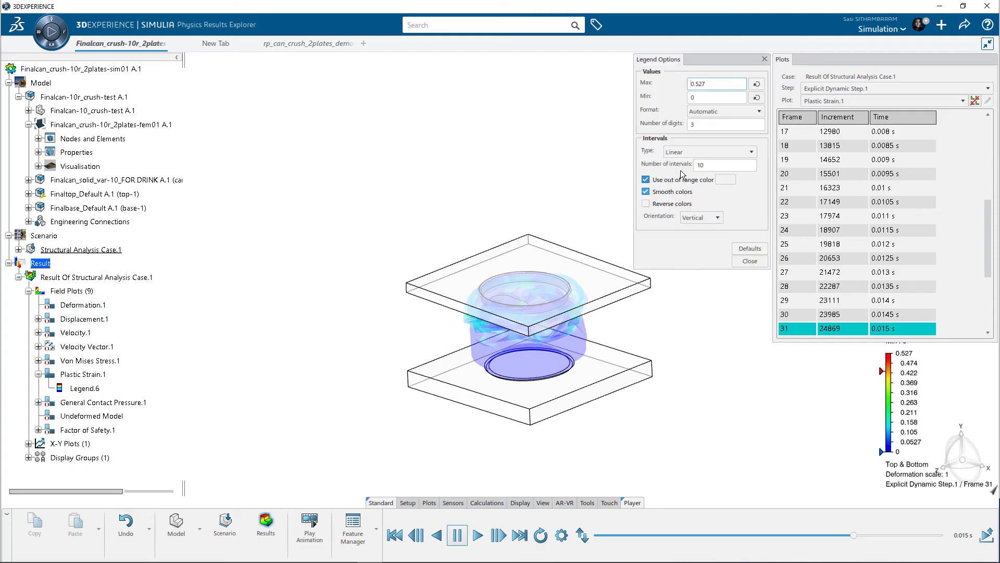
left_click(750, 261)
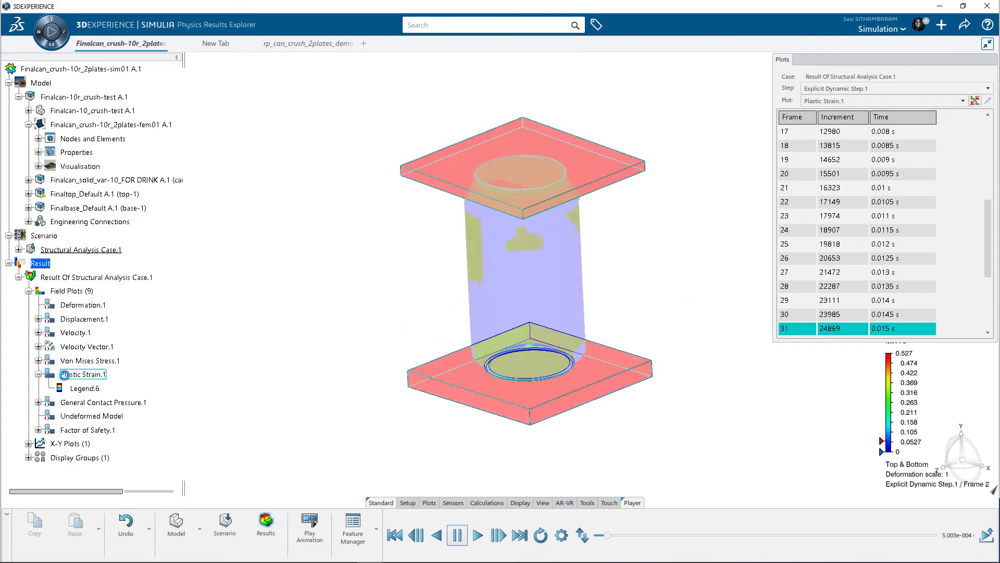
left_click(71, 375)
double_click(71, 375)
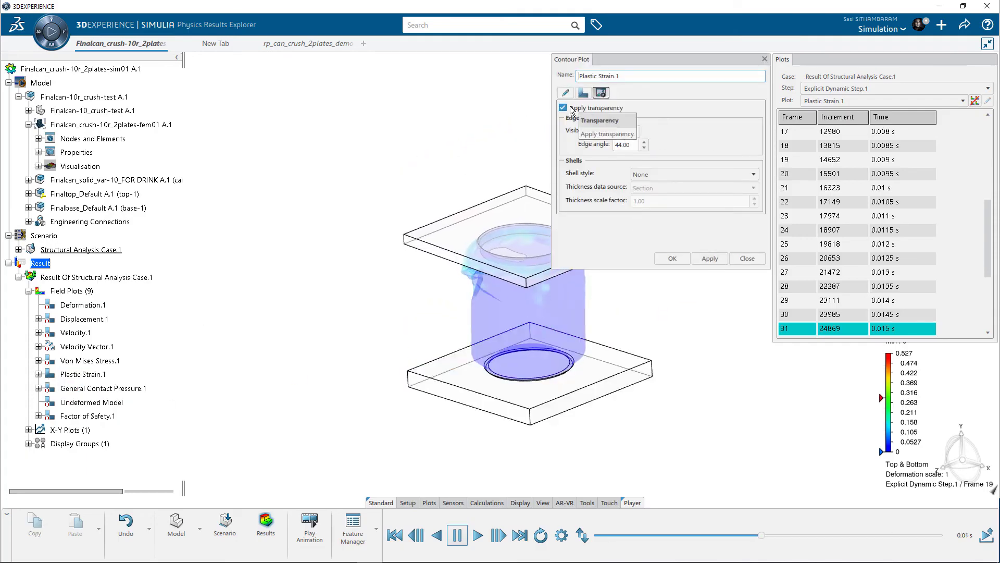
left_click(747, 258)
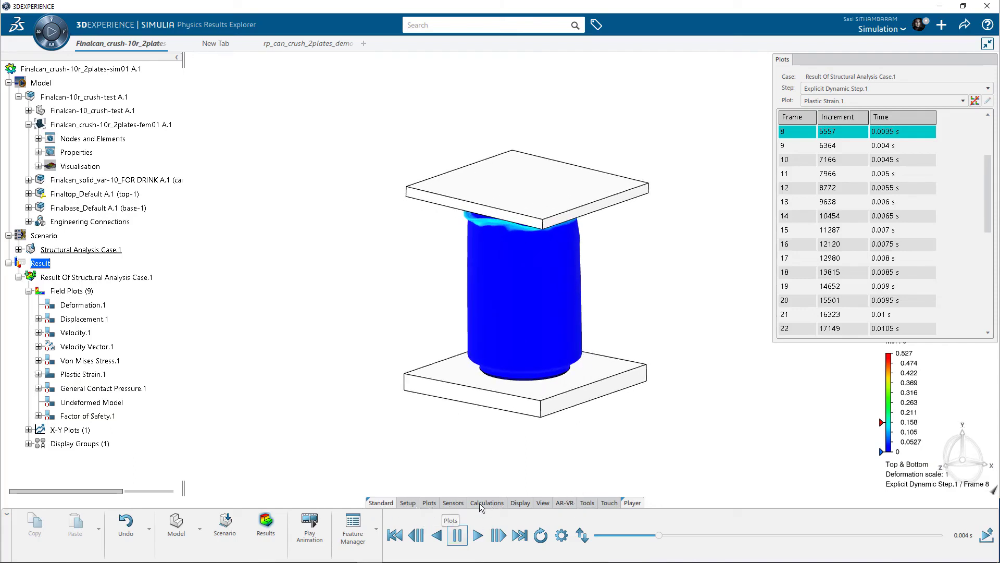
Remove the top-plate and bot-plate sections from the display group so that only the can is shown.
left_click(520, 503)
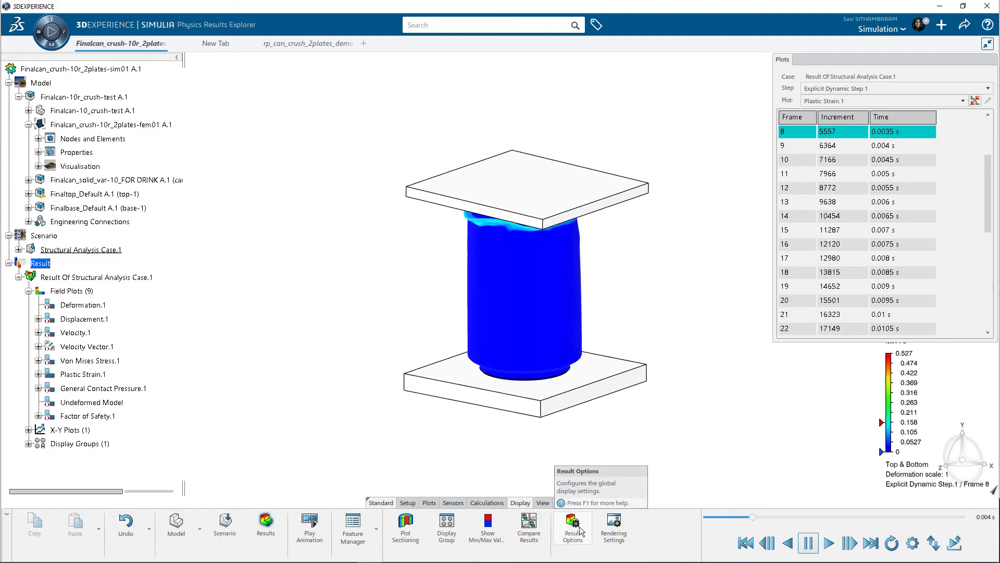
left_click(446, 537)
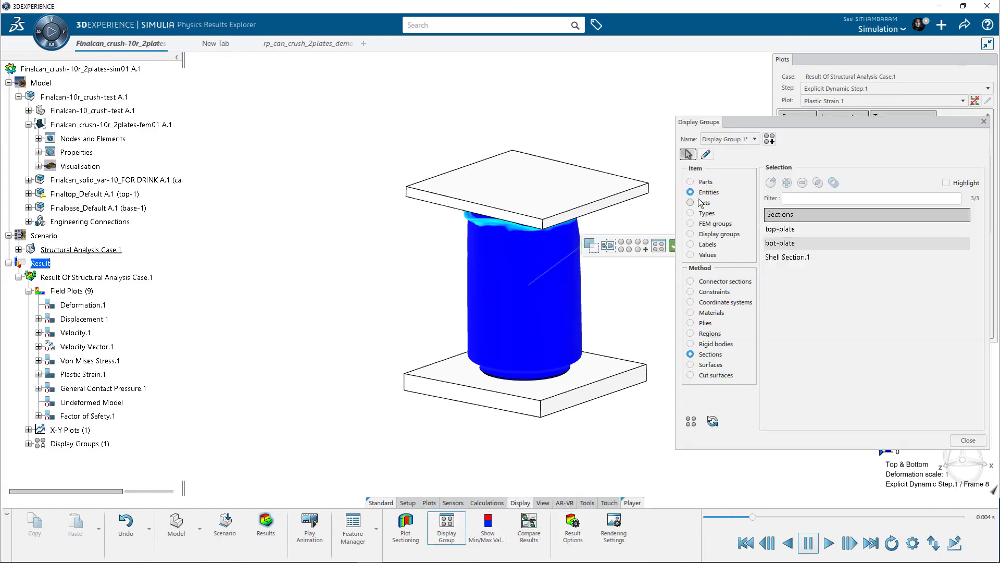
left_click(780, 231)
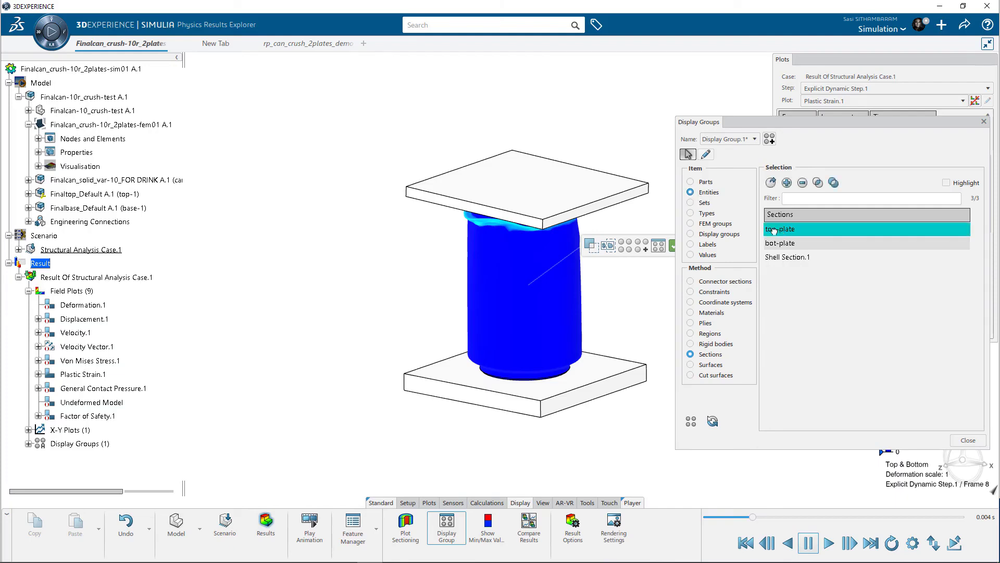
left_click(803, 183)
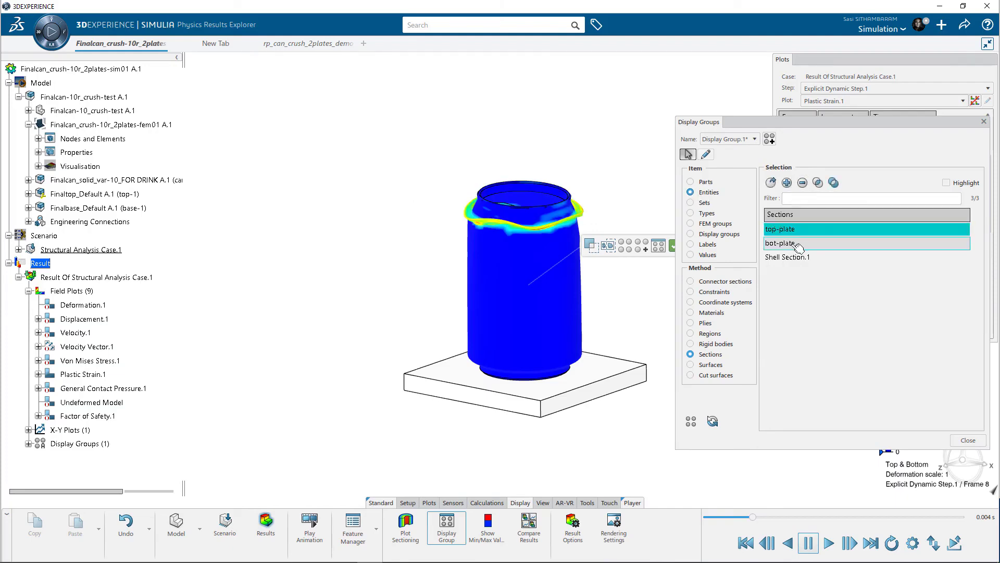
left_click(803, 183)
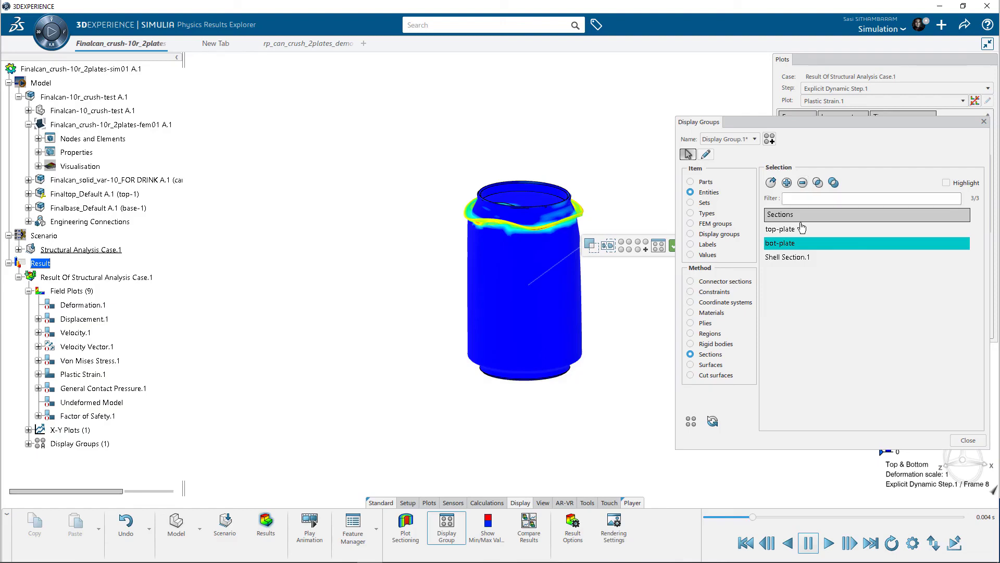
left_click(968, 440)
Play and pause the plastic strain animation to examine how the isolated can crushes.
middle_click_drag(648, 357, 648, 373)
scroll(499, 314, "up", 2)
middle_click_drag(510, 311, 523, 308)
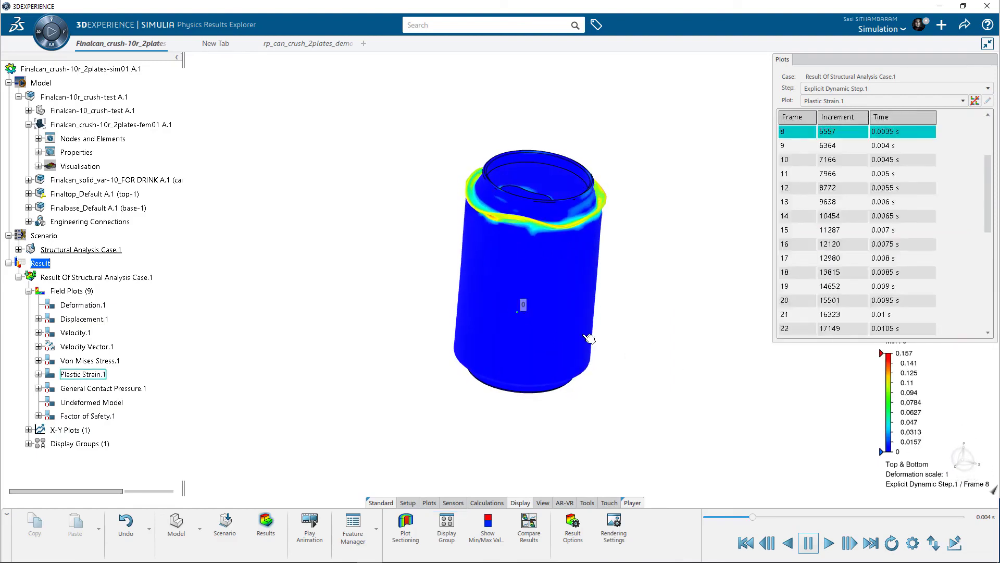
left_click(829, 544)
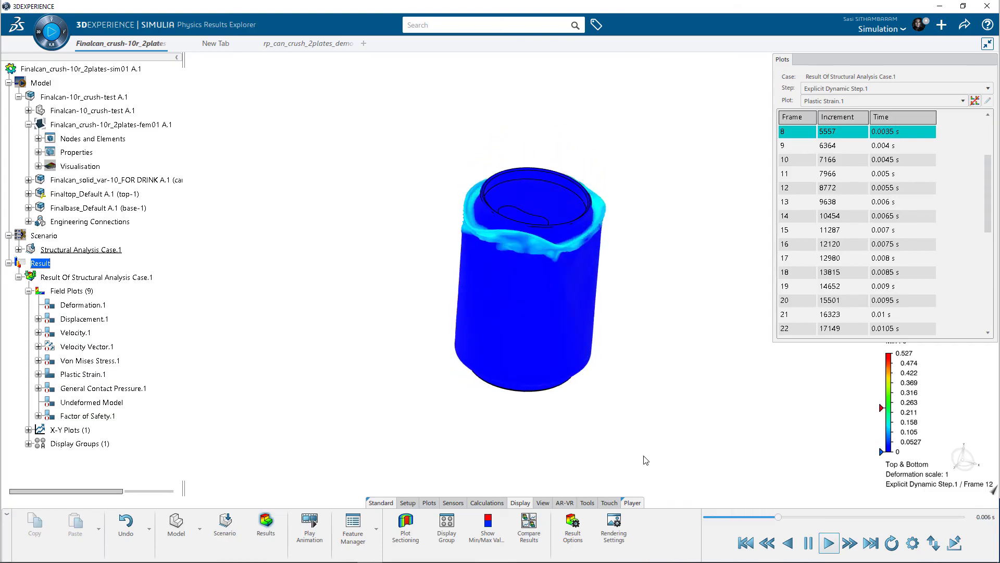
left_click(808, 545)
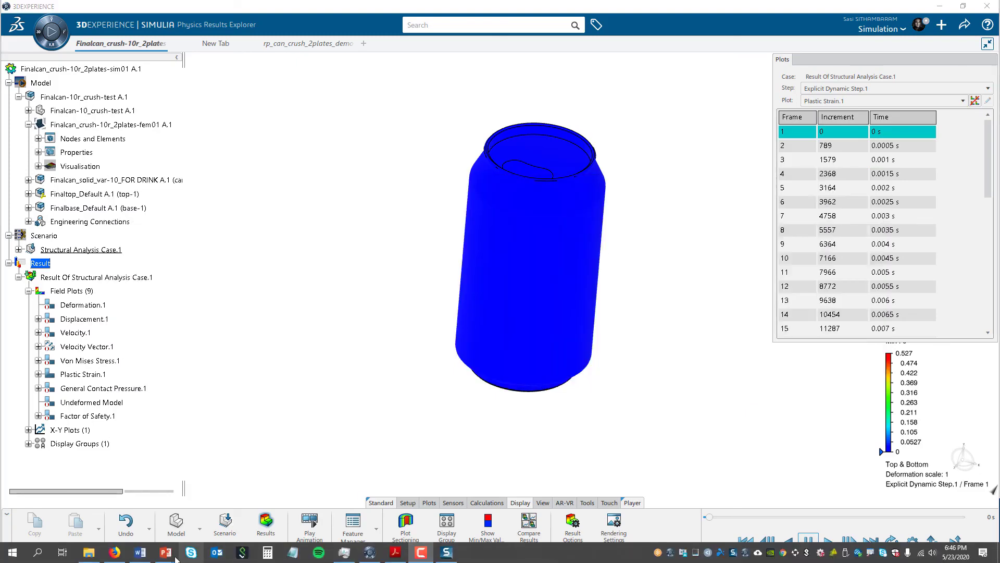
mouse_move(191, 551)
left_click(220, 513)
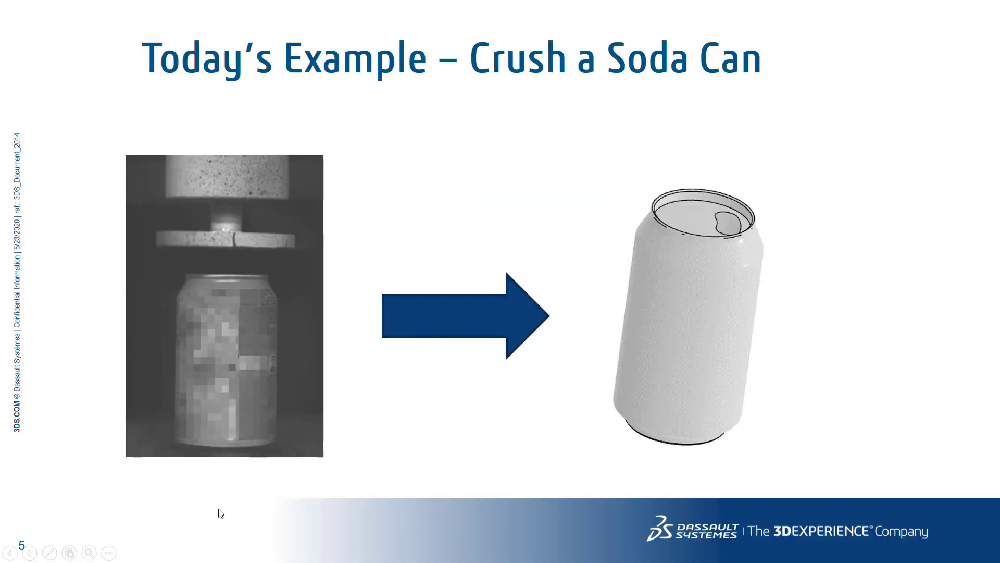
left_click(927, 254)
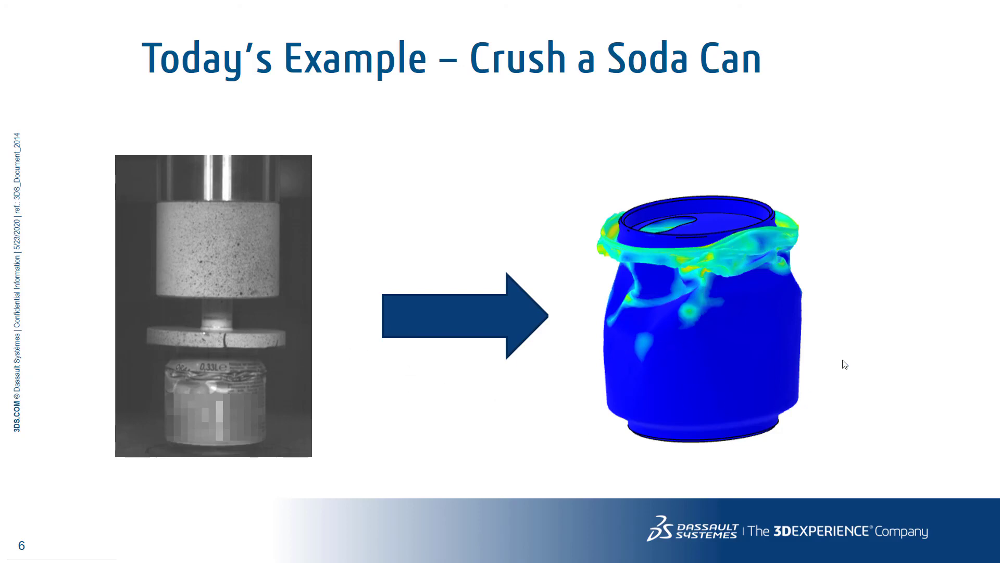
key("Right")
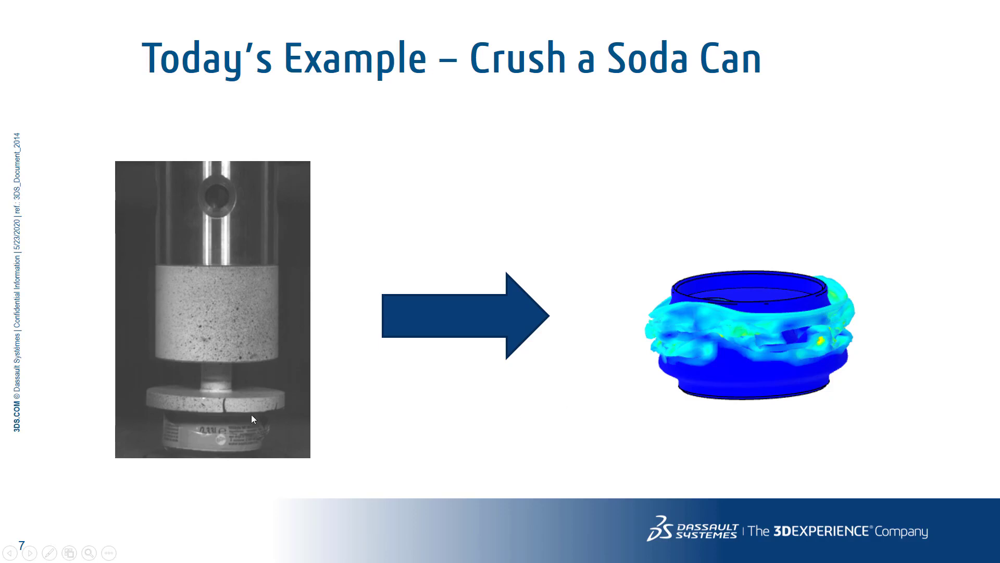